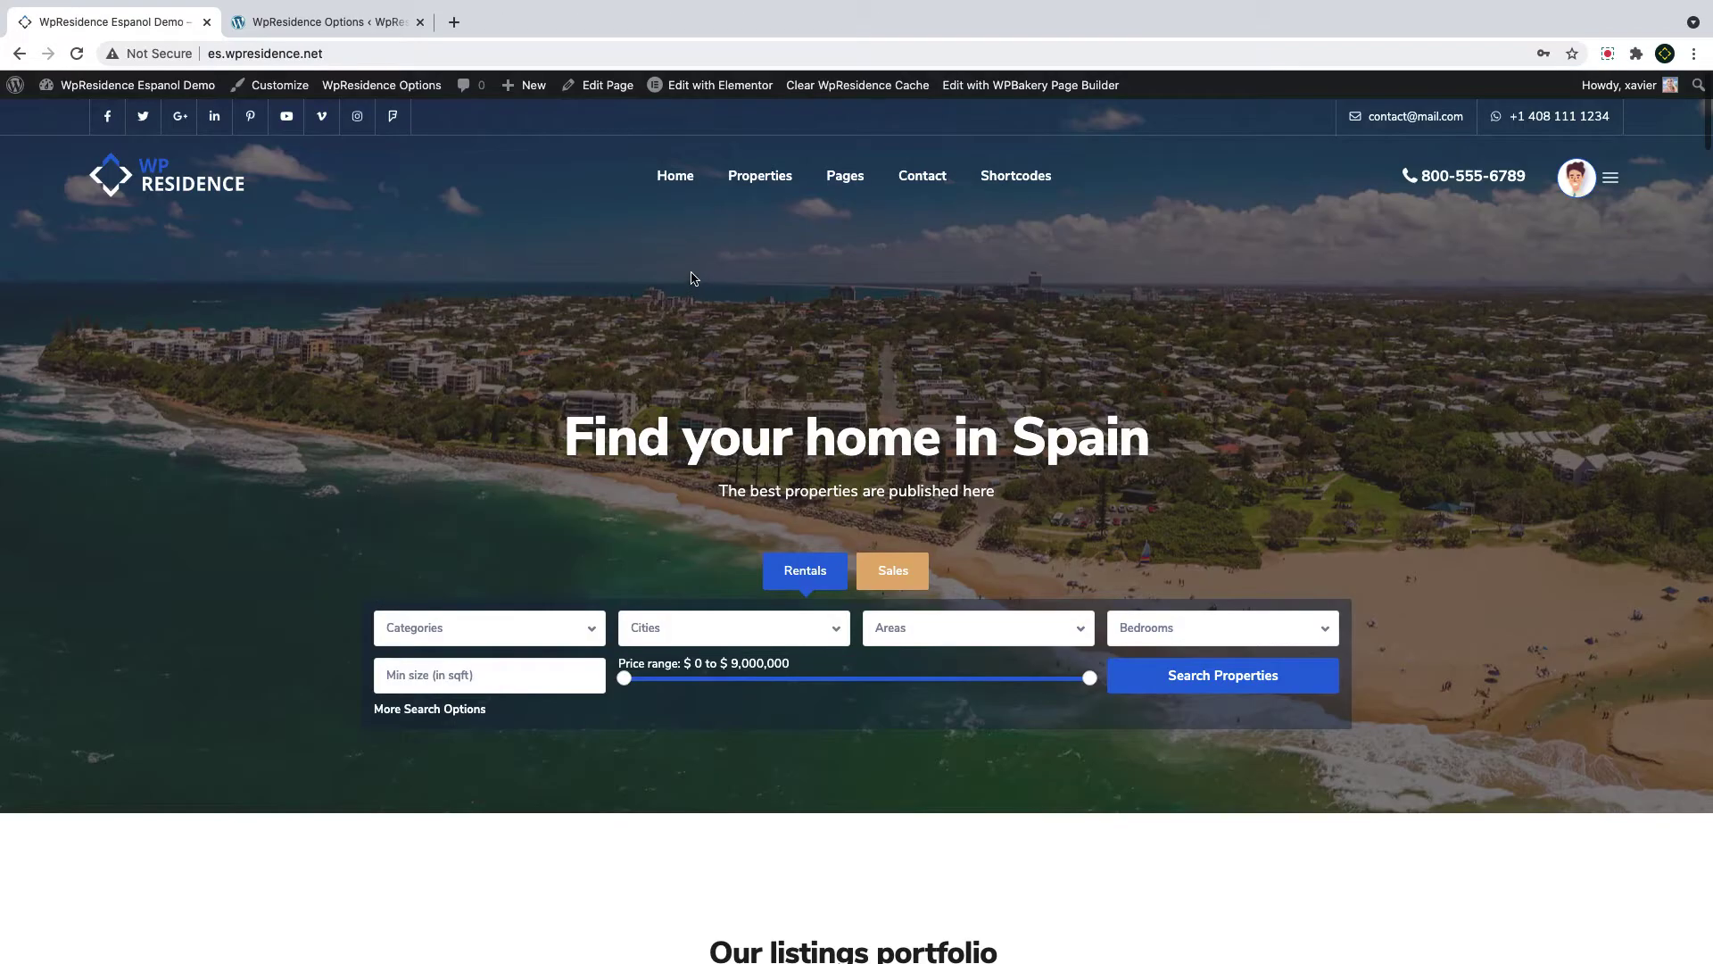
Go to the Splash Page from the site's Home menu and bring it up in the page editor
mouse_move(675, 178)
click(699, 340)
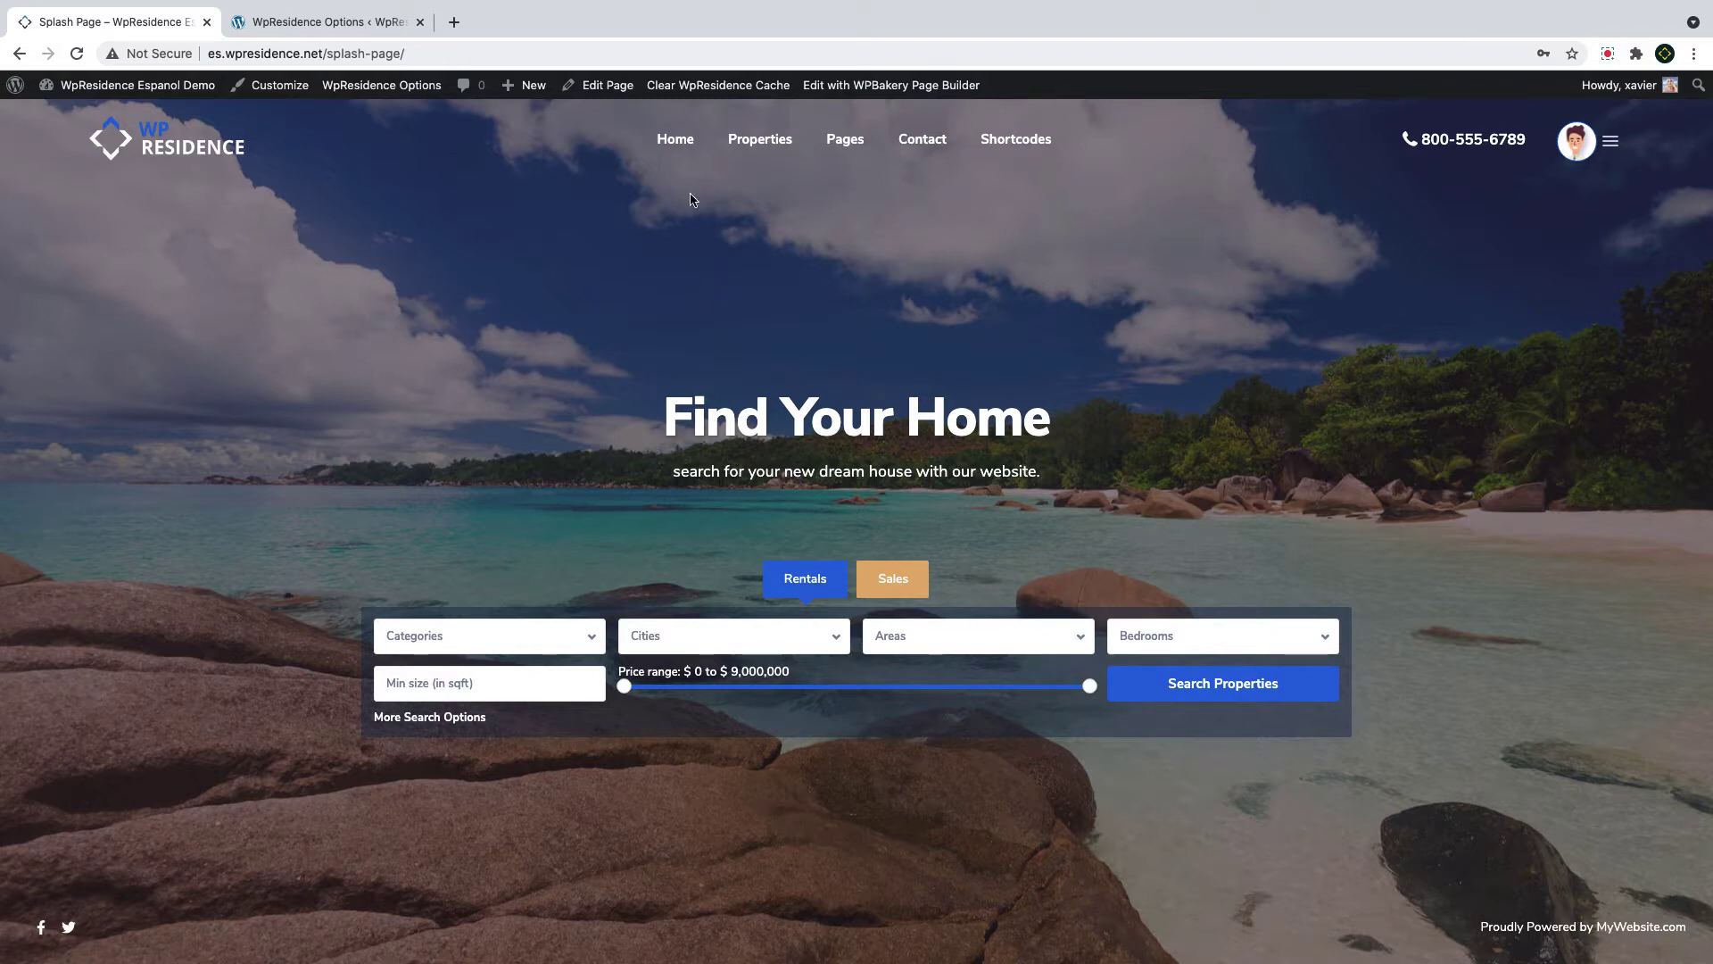
click(616, 88)
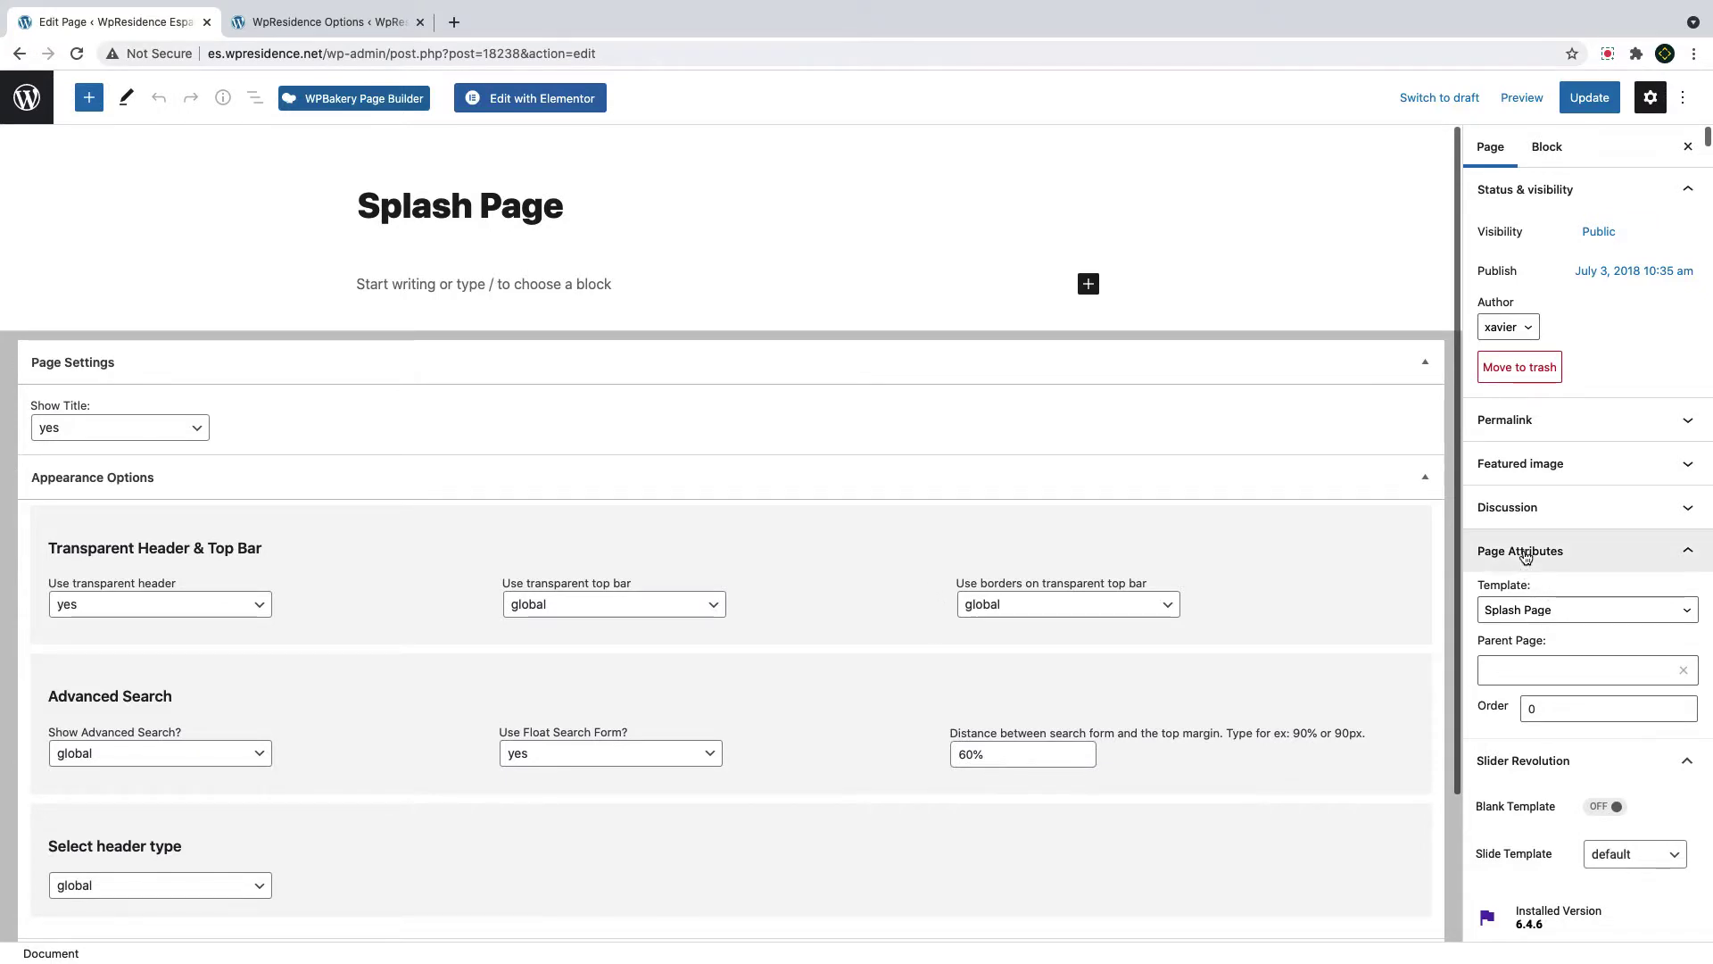
Keep the Splash Page template under Page Attributes and update the page
click(1517, 609)
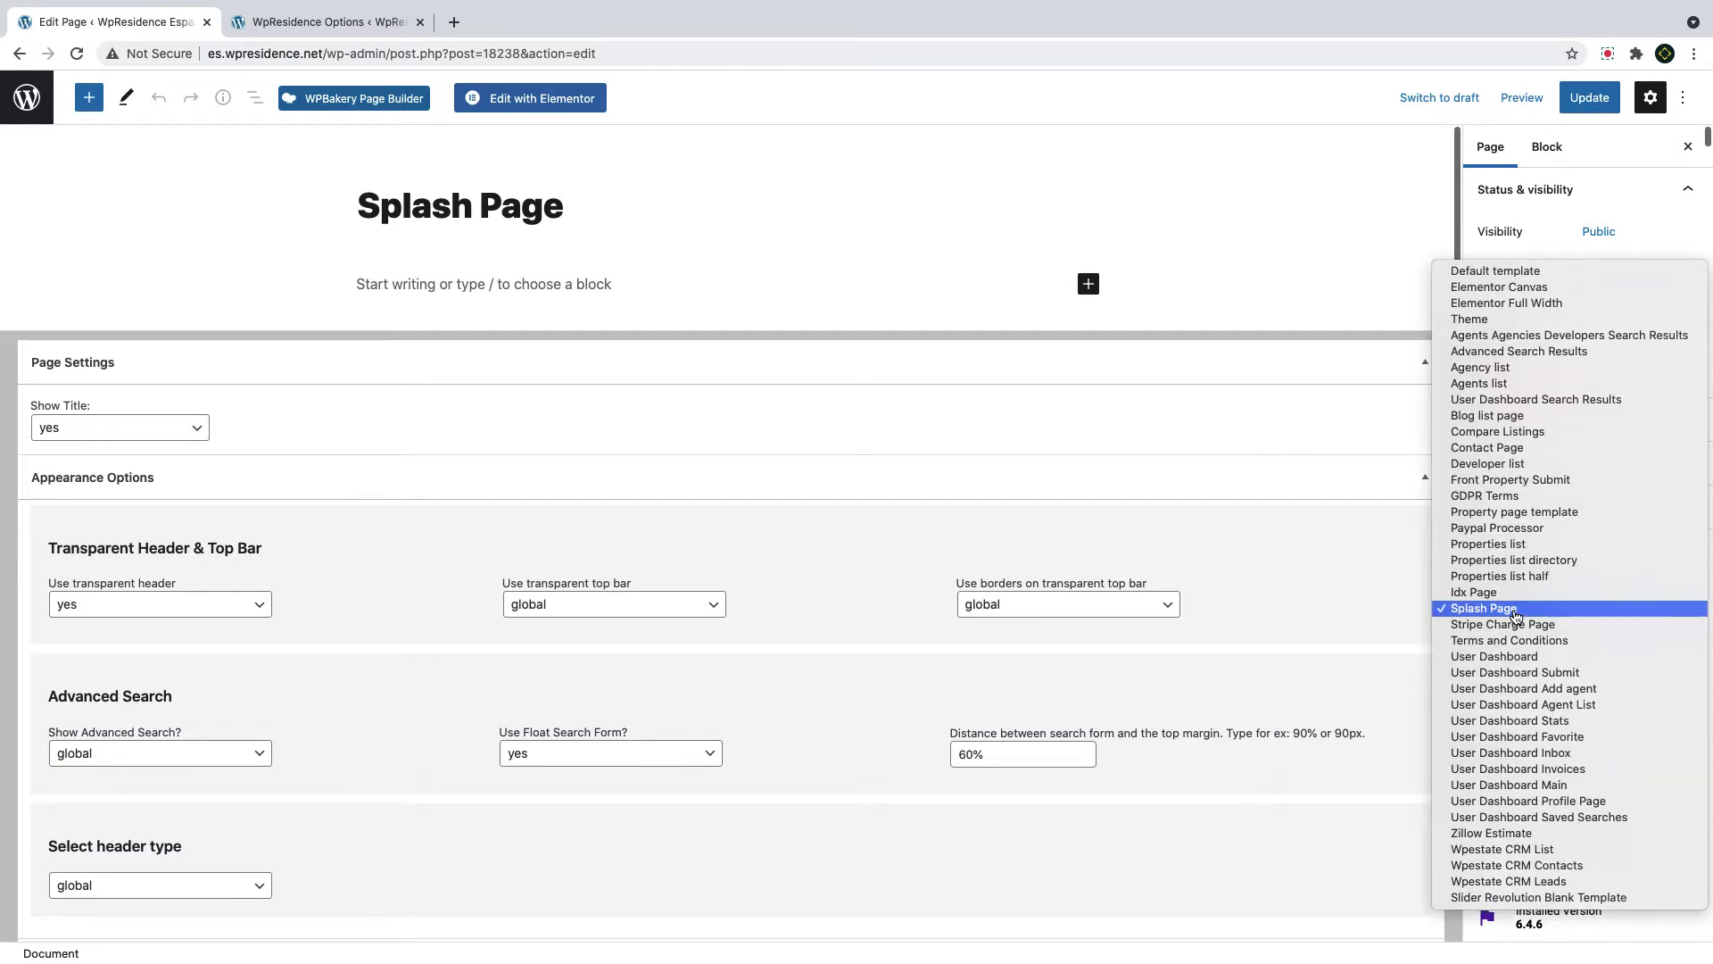
click(1515, 614)
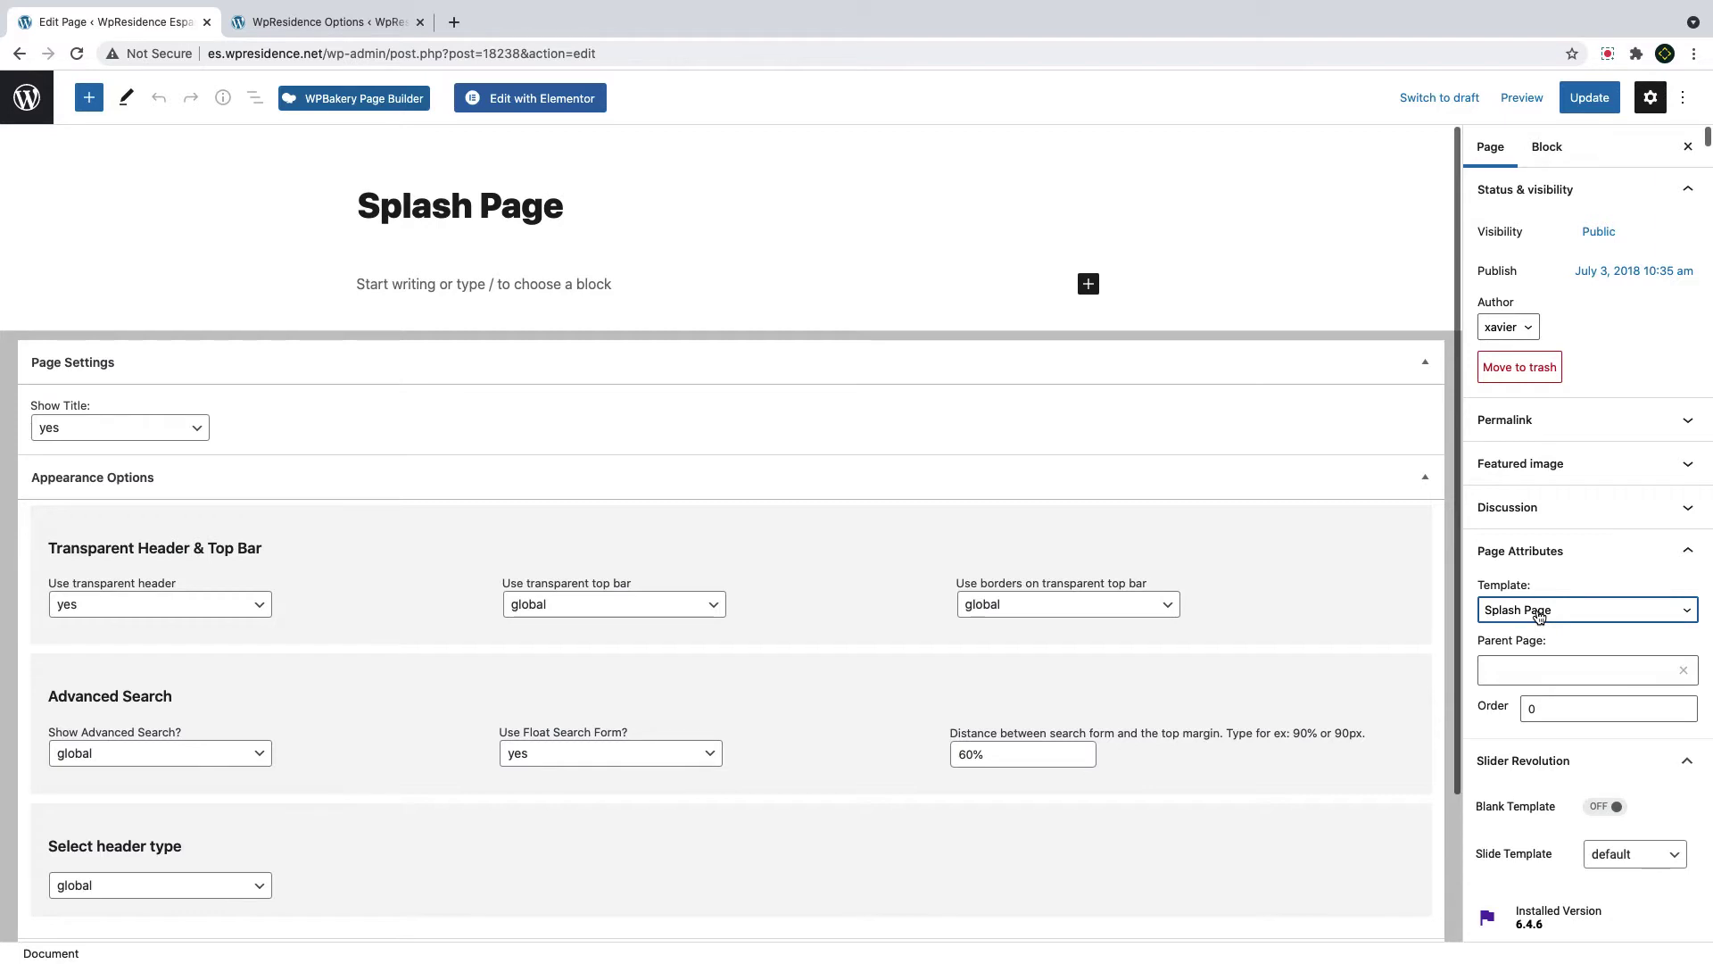
click(1539, 614)
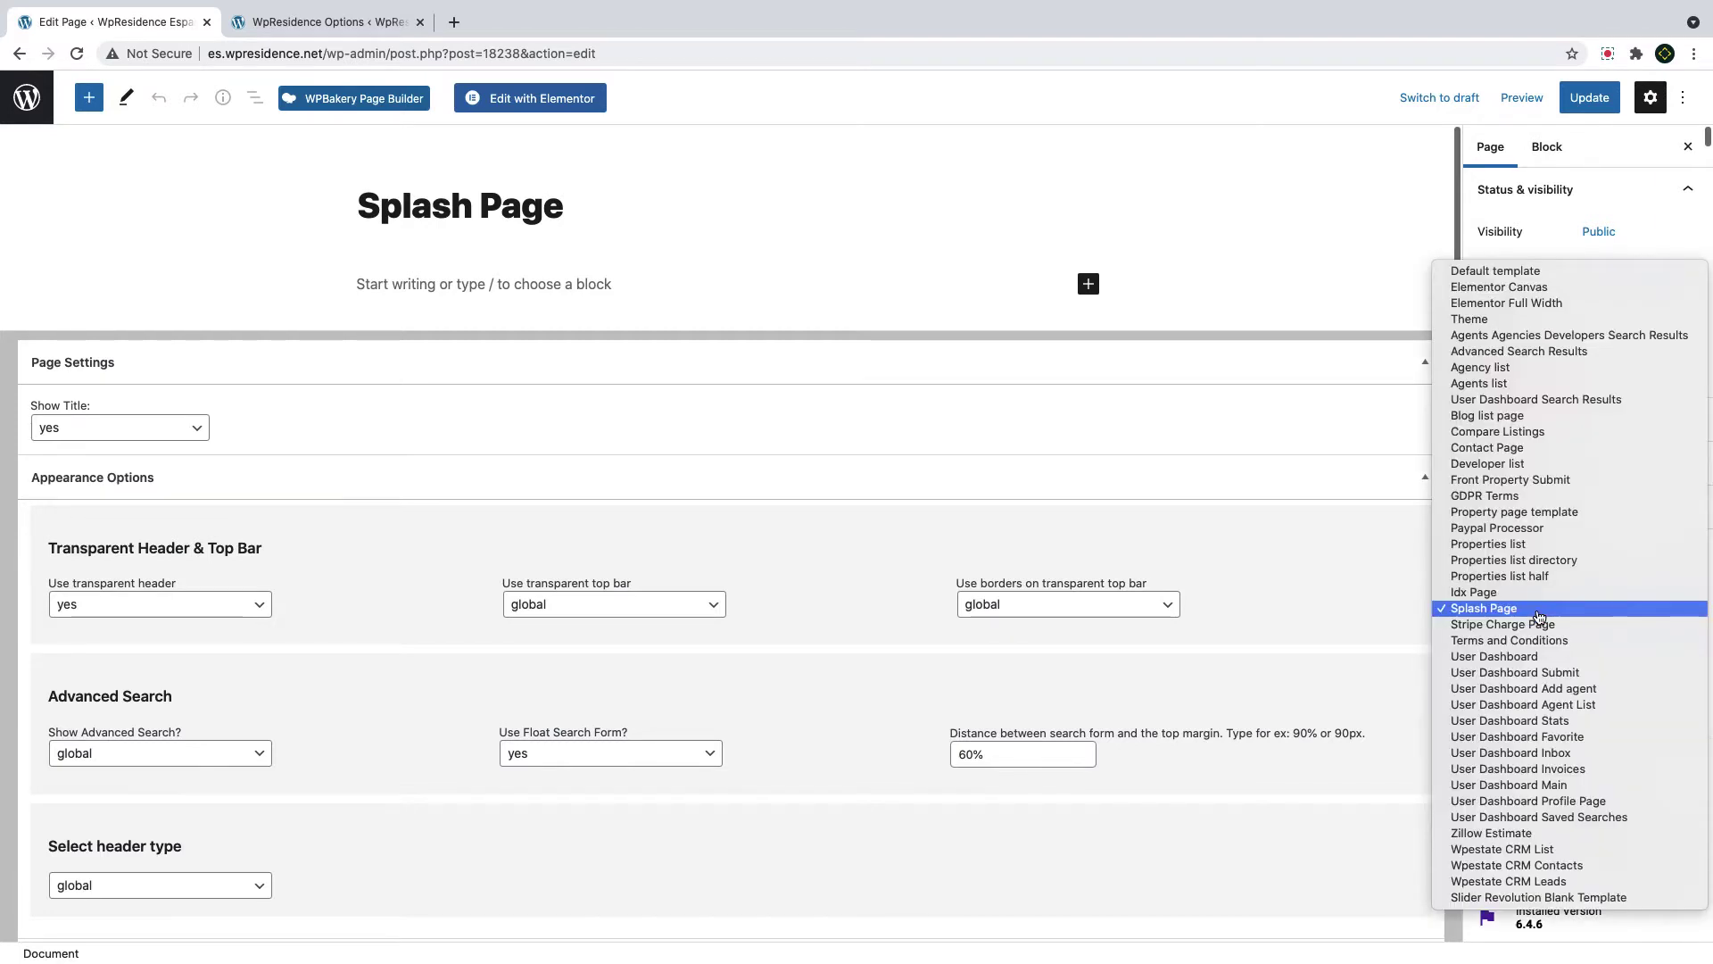
click(1537, 614)
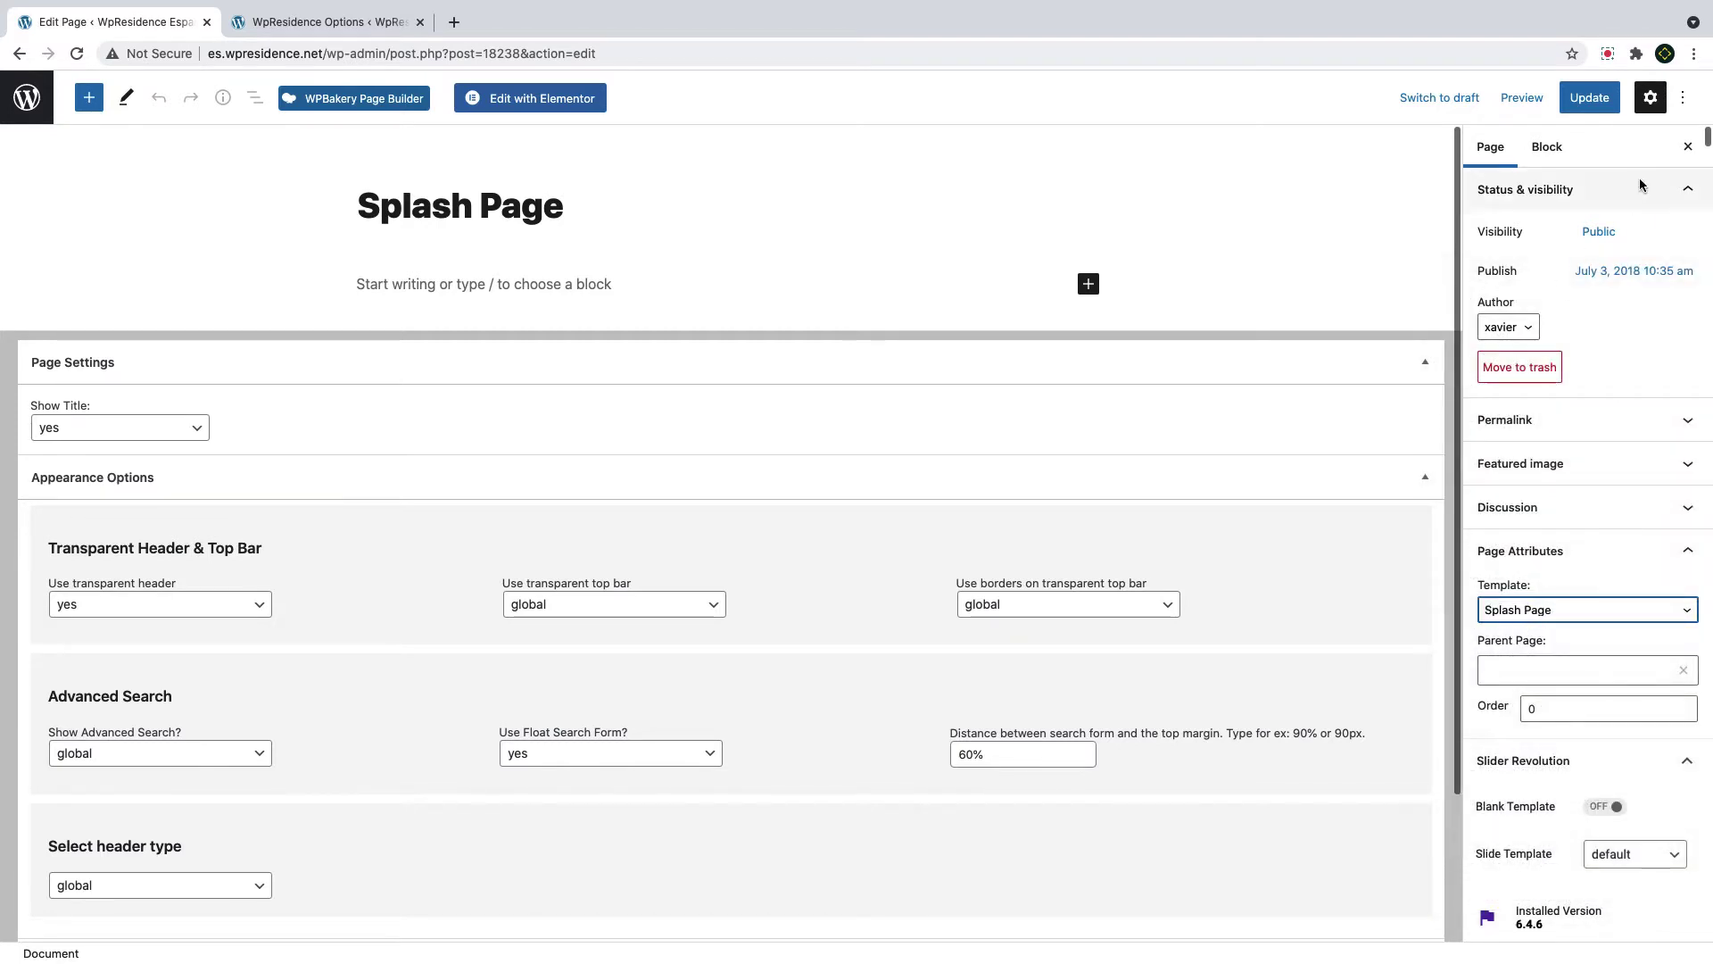
click(1589, 98)
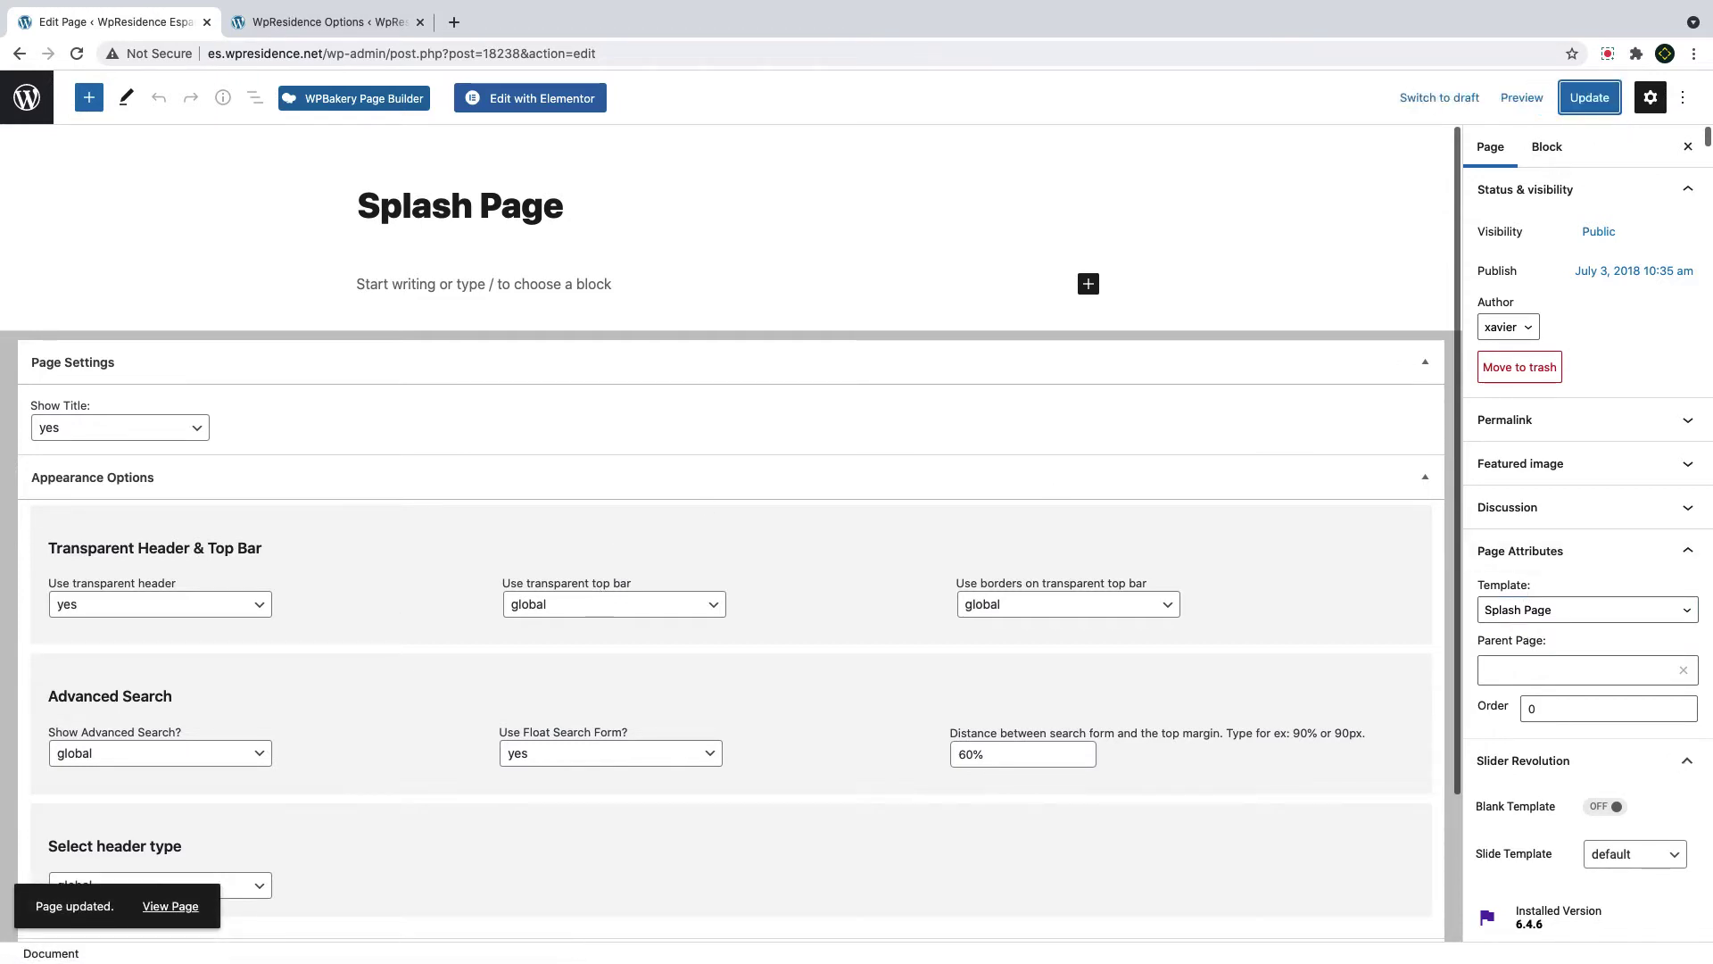
View the updated page, then show the WpResidence Splash Page settings with splash type left on image
click(170, 906)
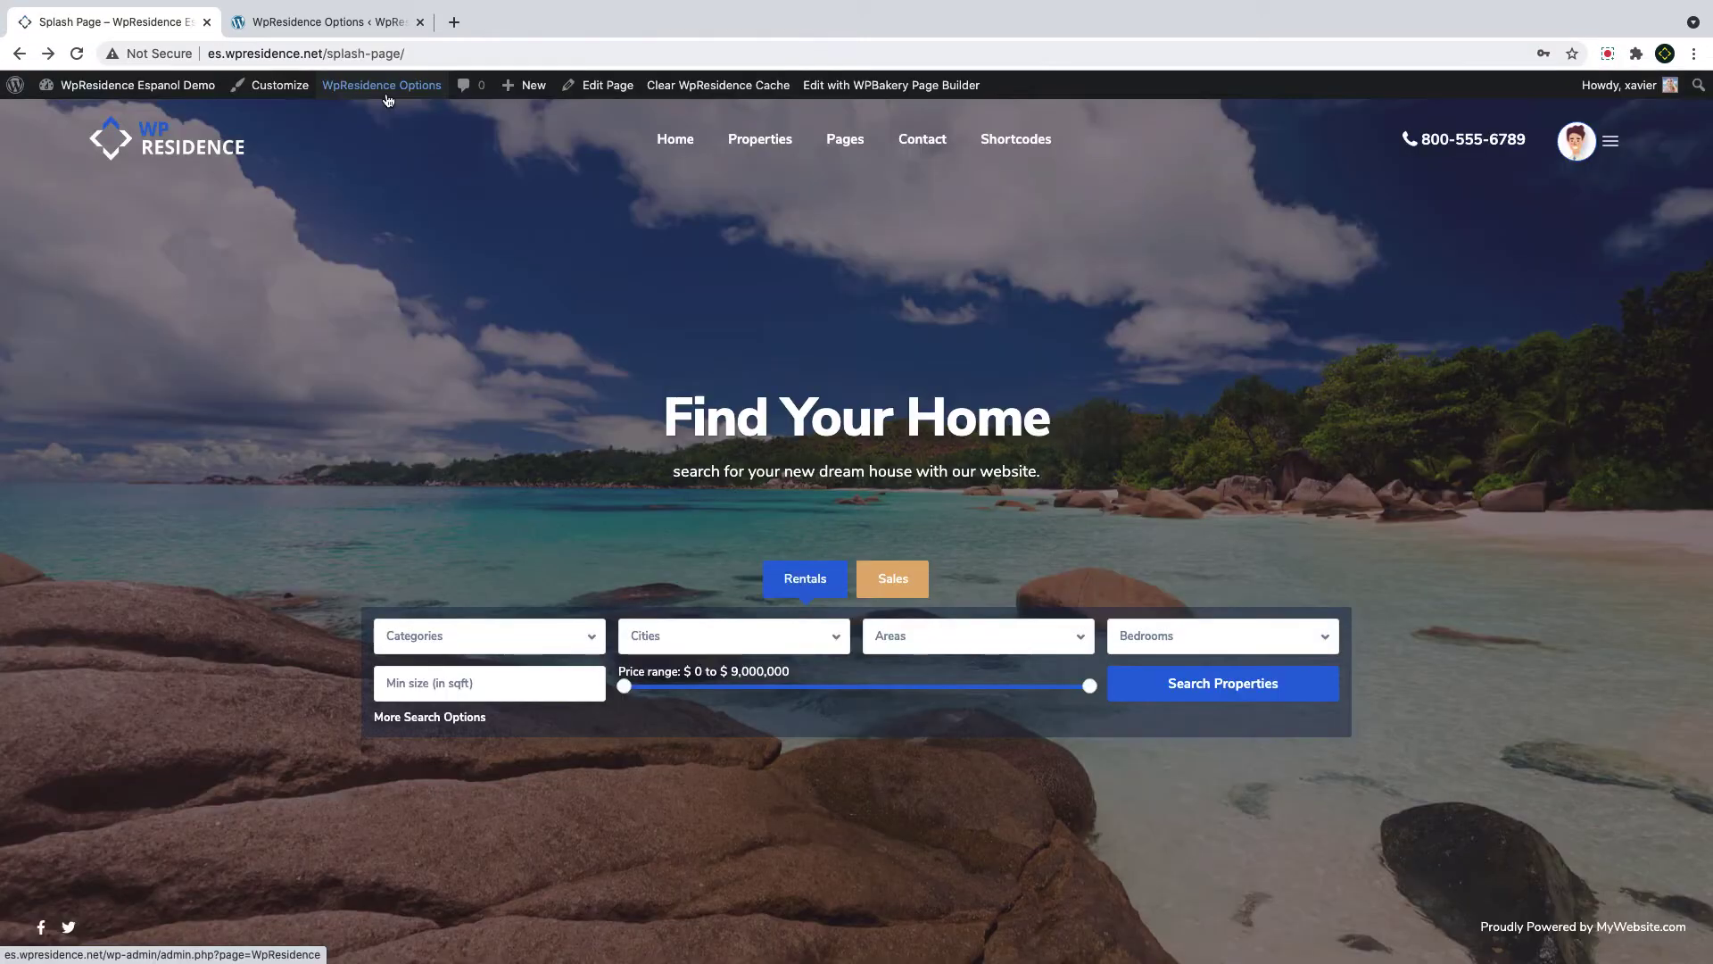
click(388, 95)
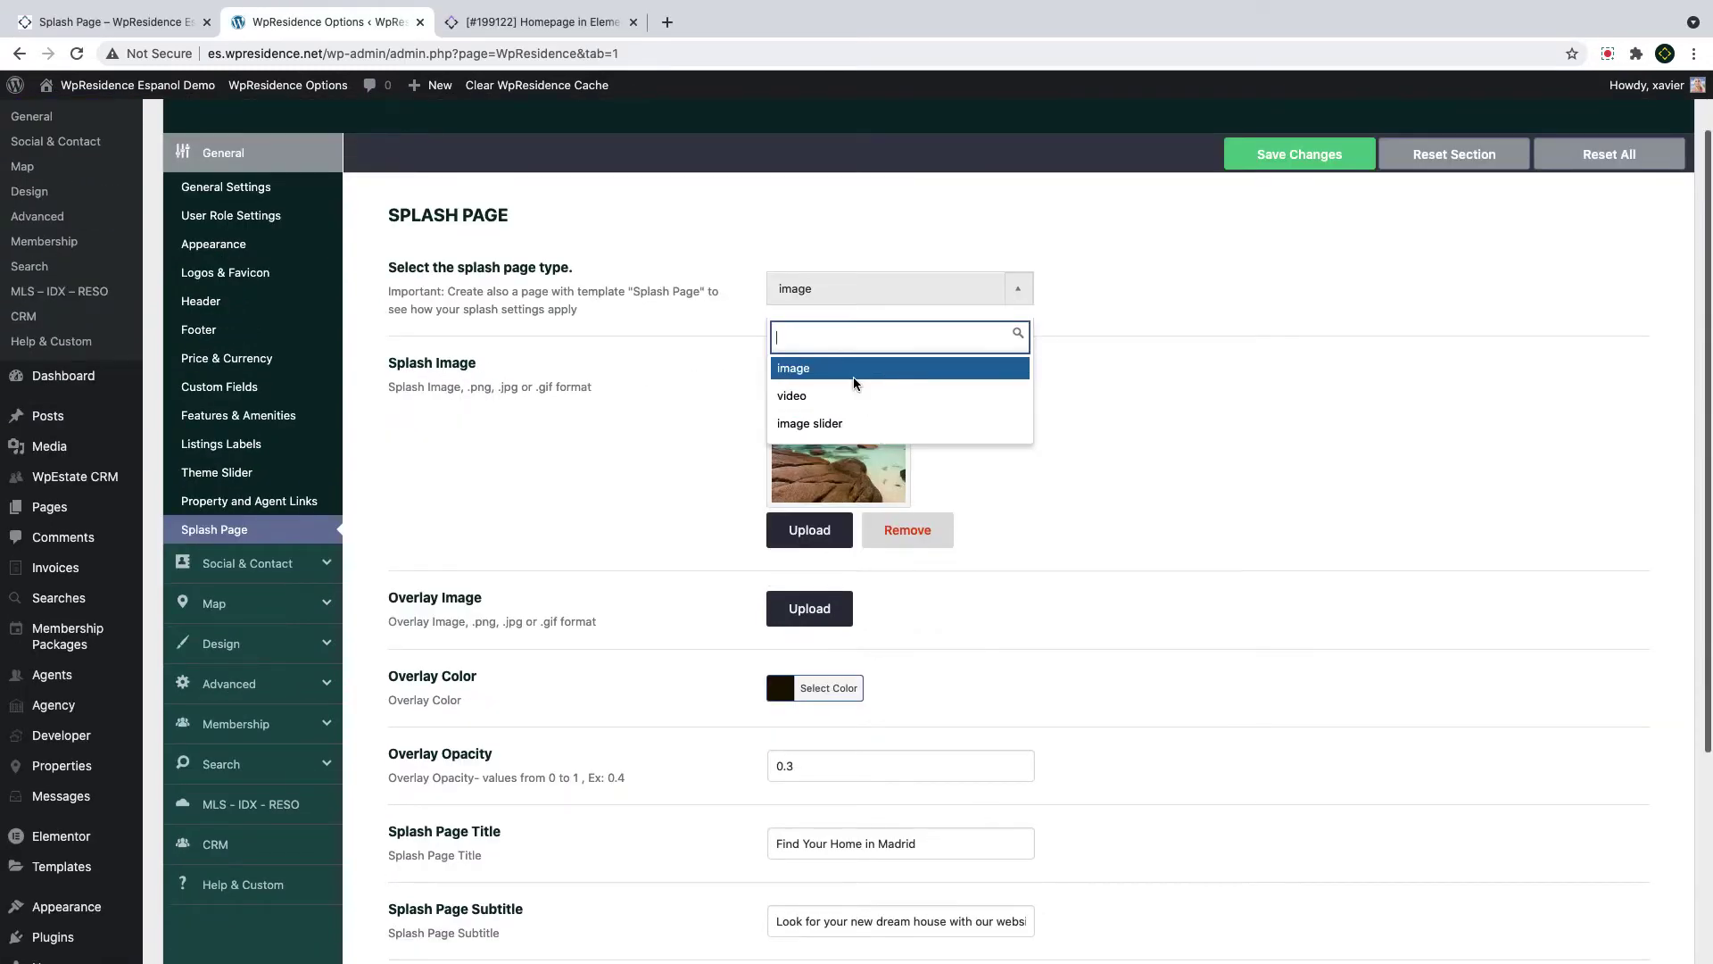
click(854, 369)
drag(511, 368, 402, 365)
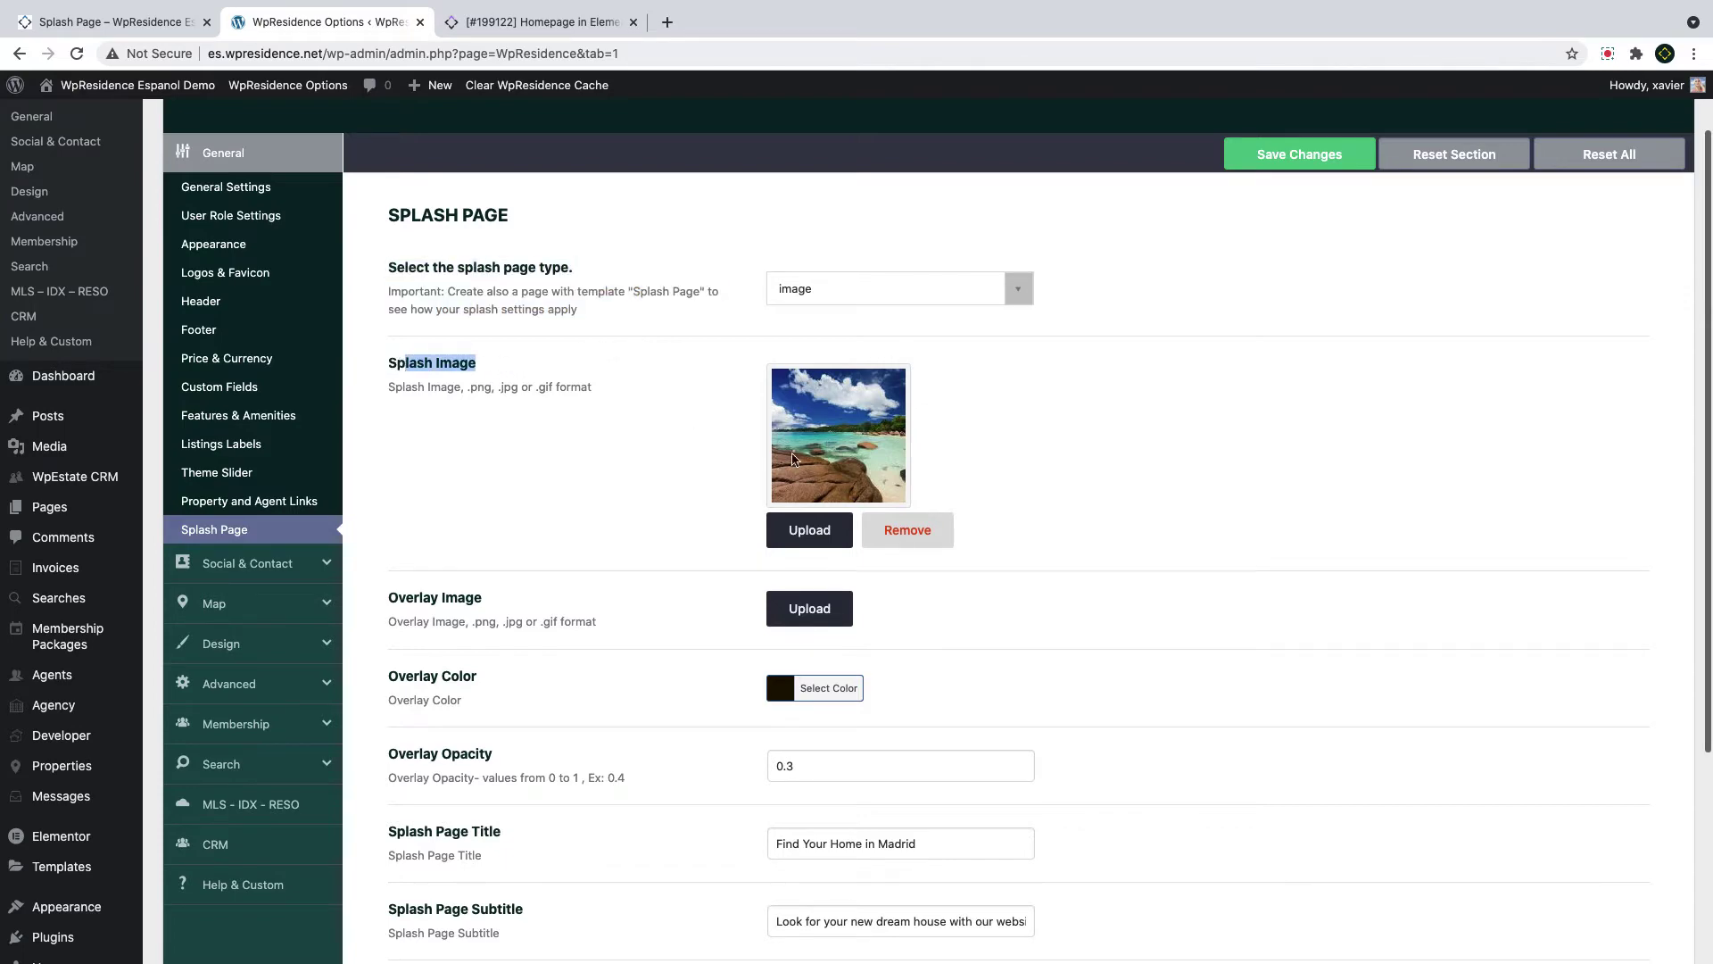
Swap the splash image for beach_aerial5 from the Media Library
click(816, 529)
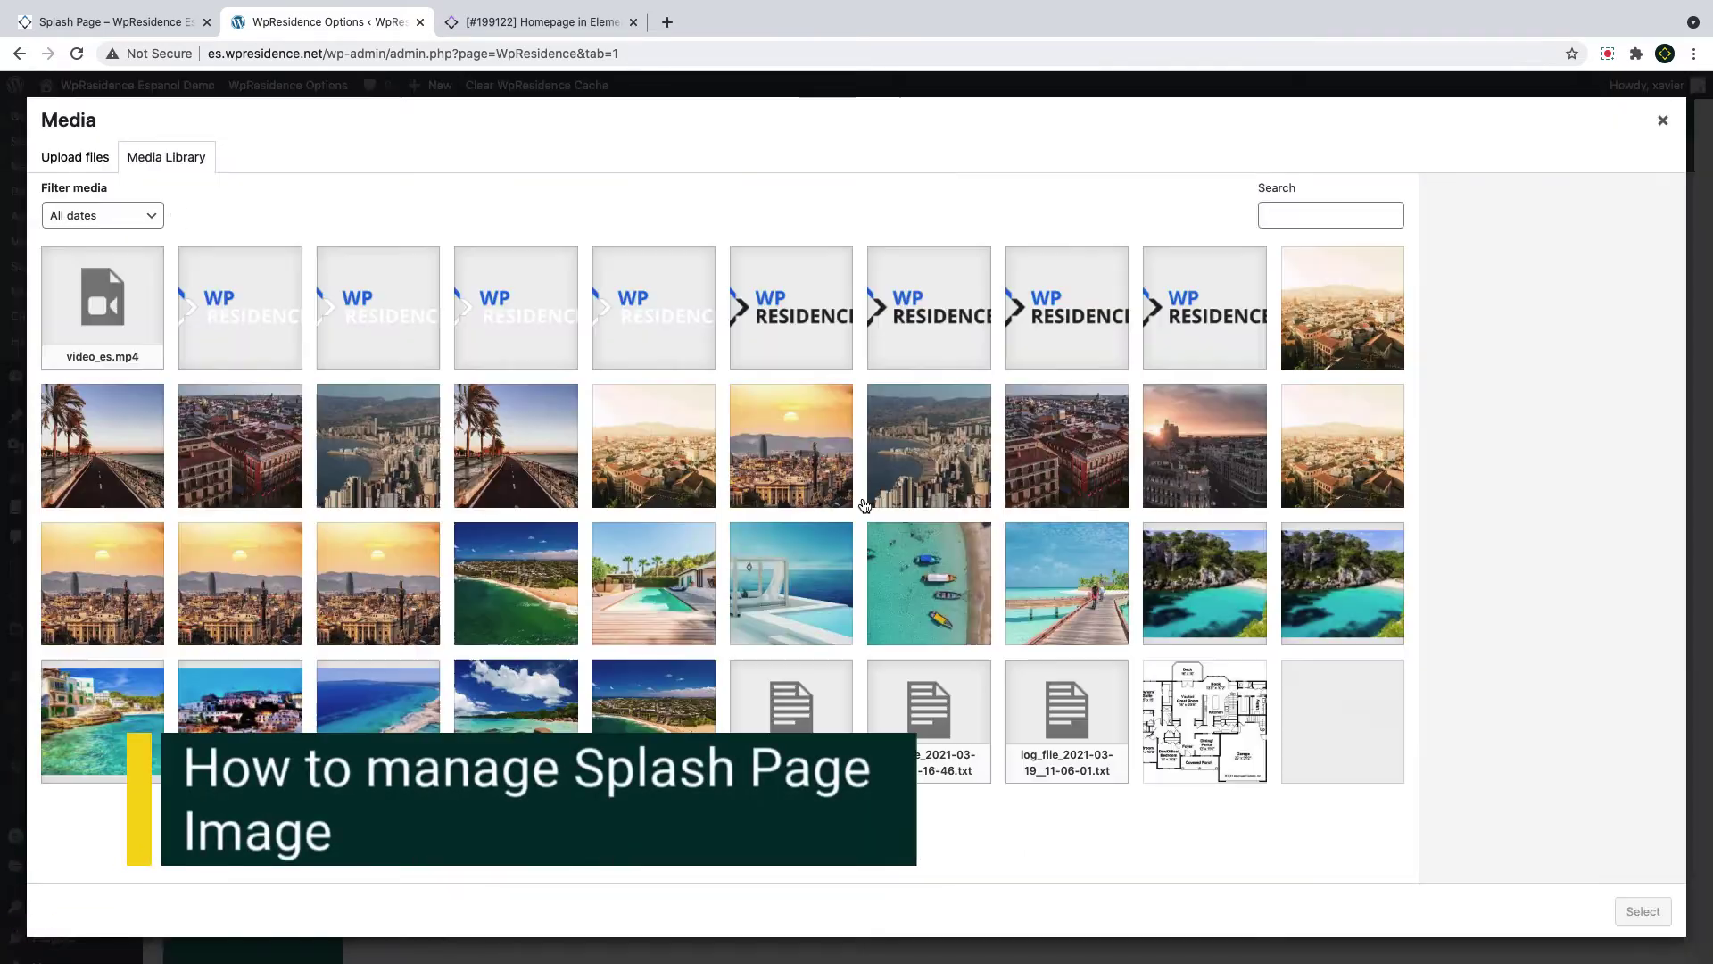
click(562, 590)
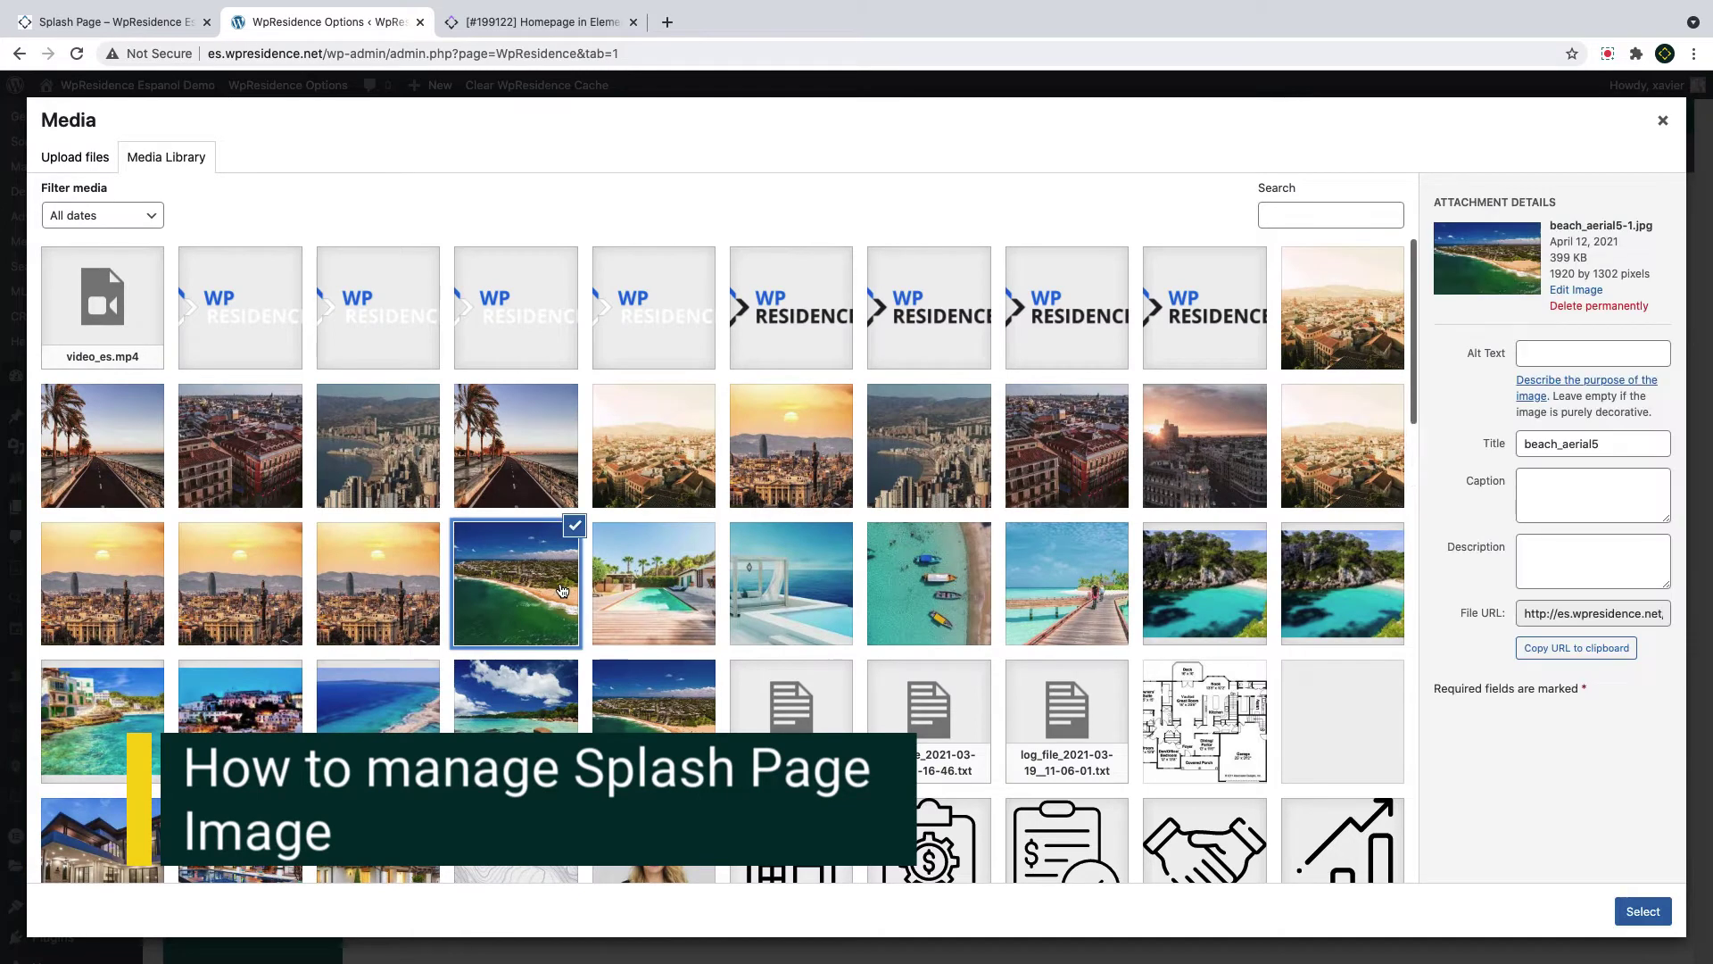
click(79, 158)
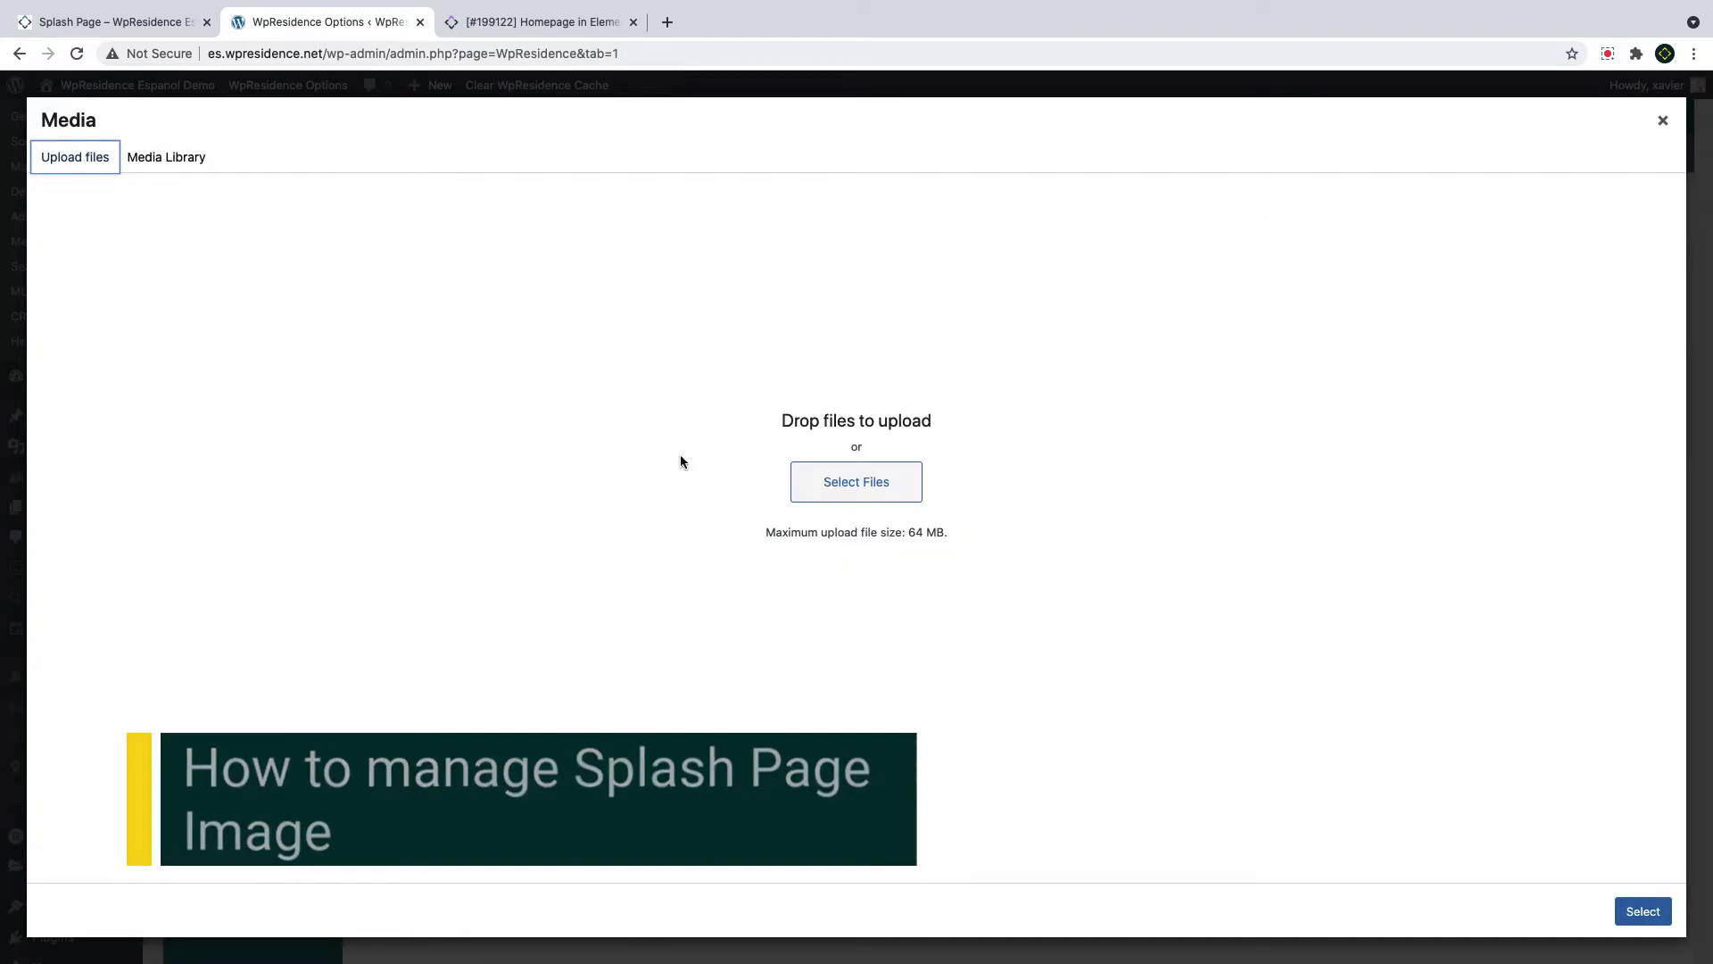
click(183, 161)
click(517, 580)
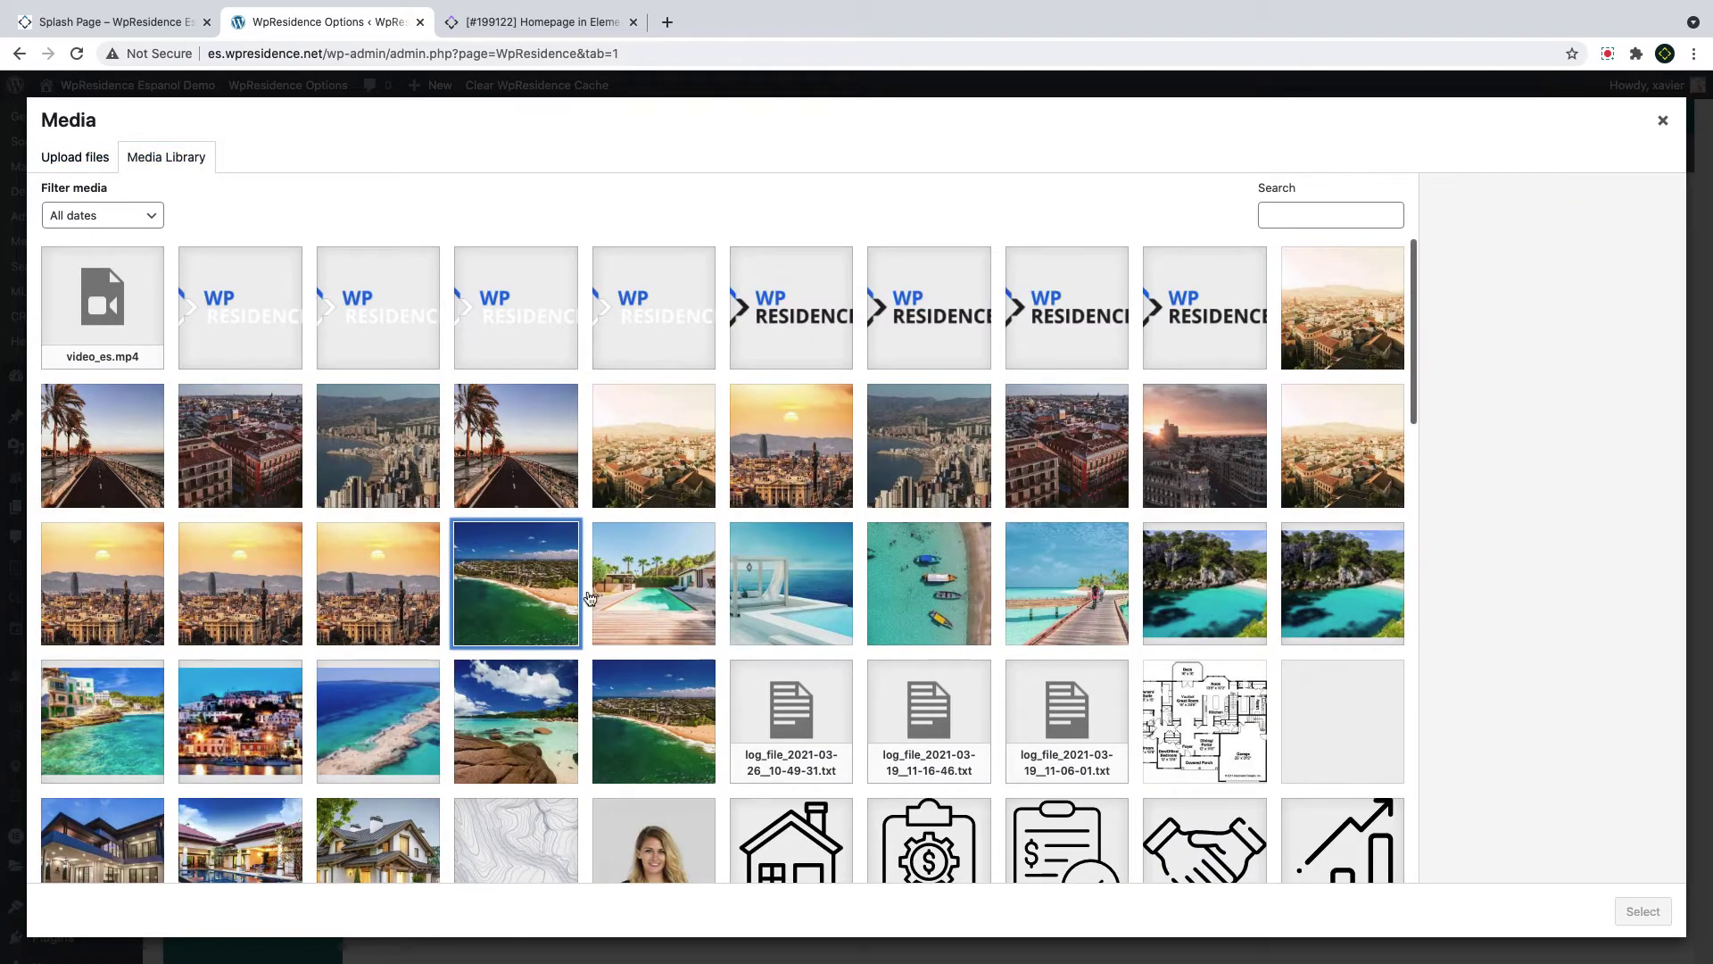
click(528, 584)
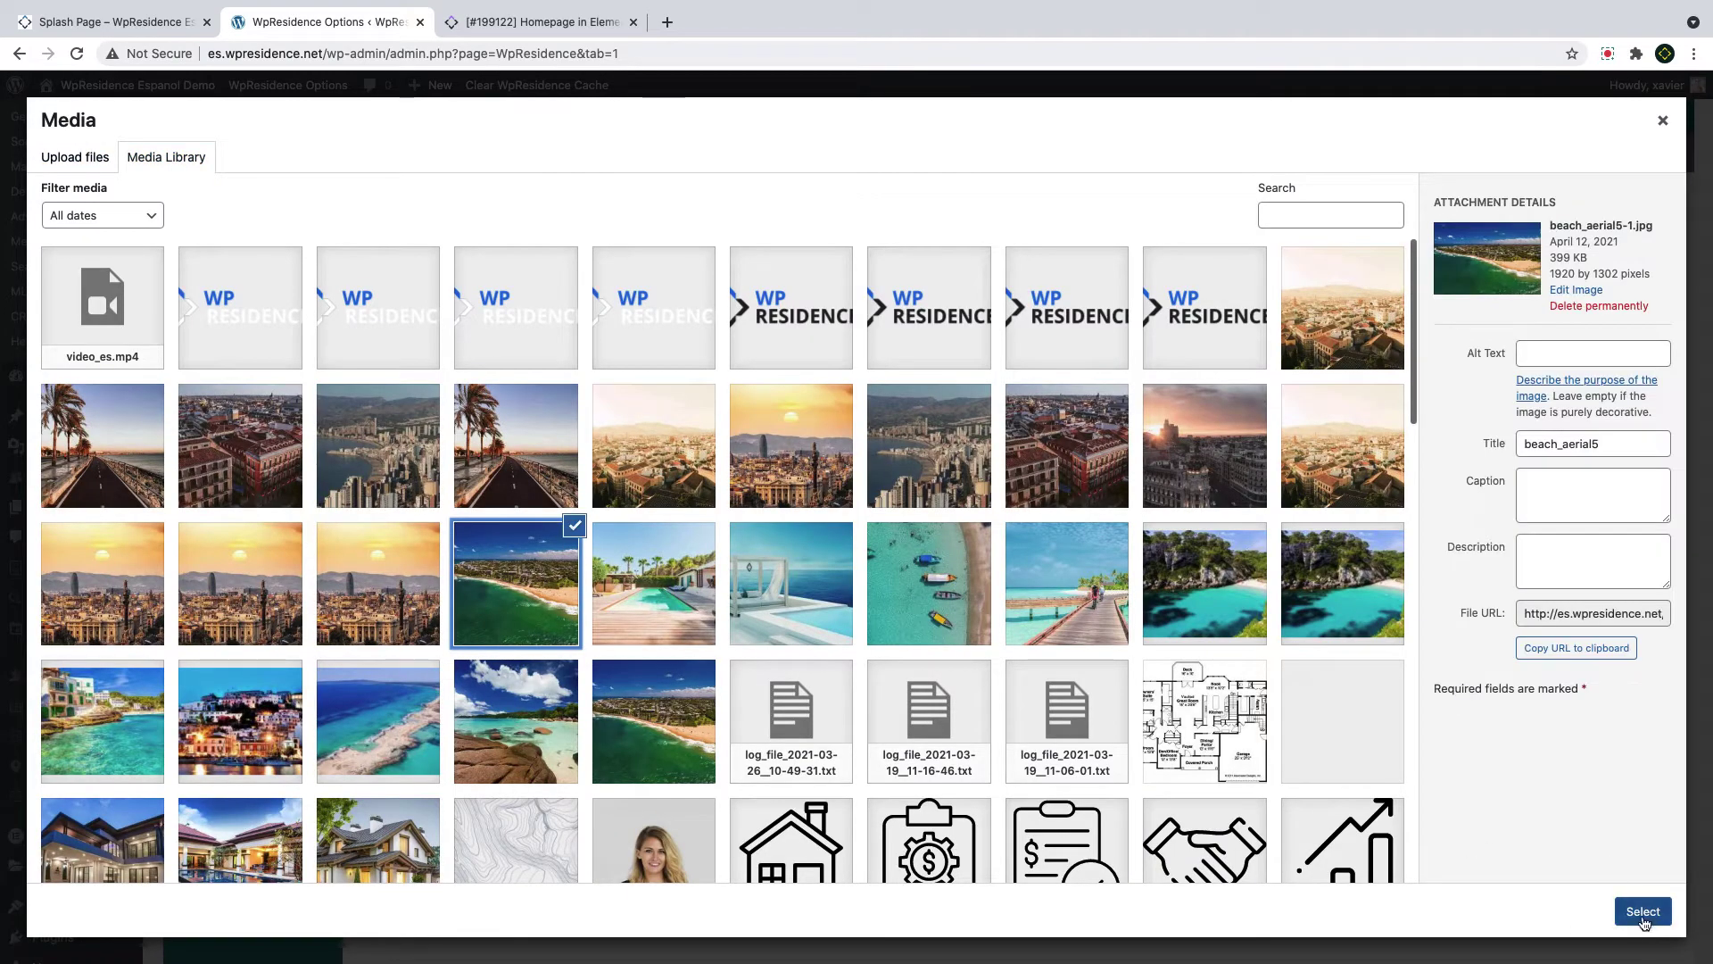
click(1644, 915)
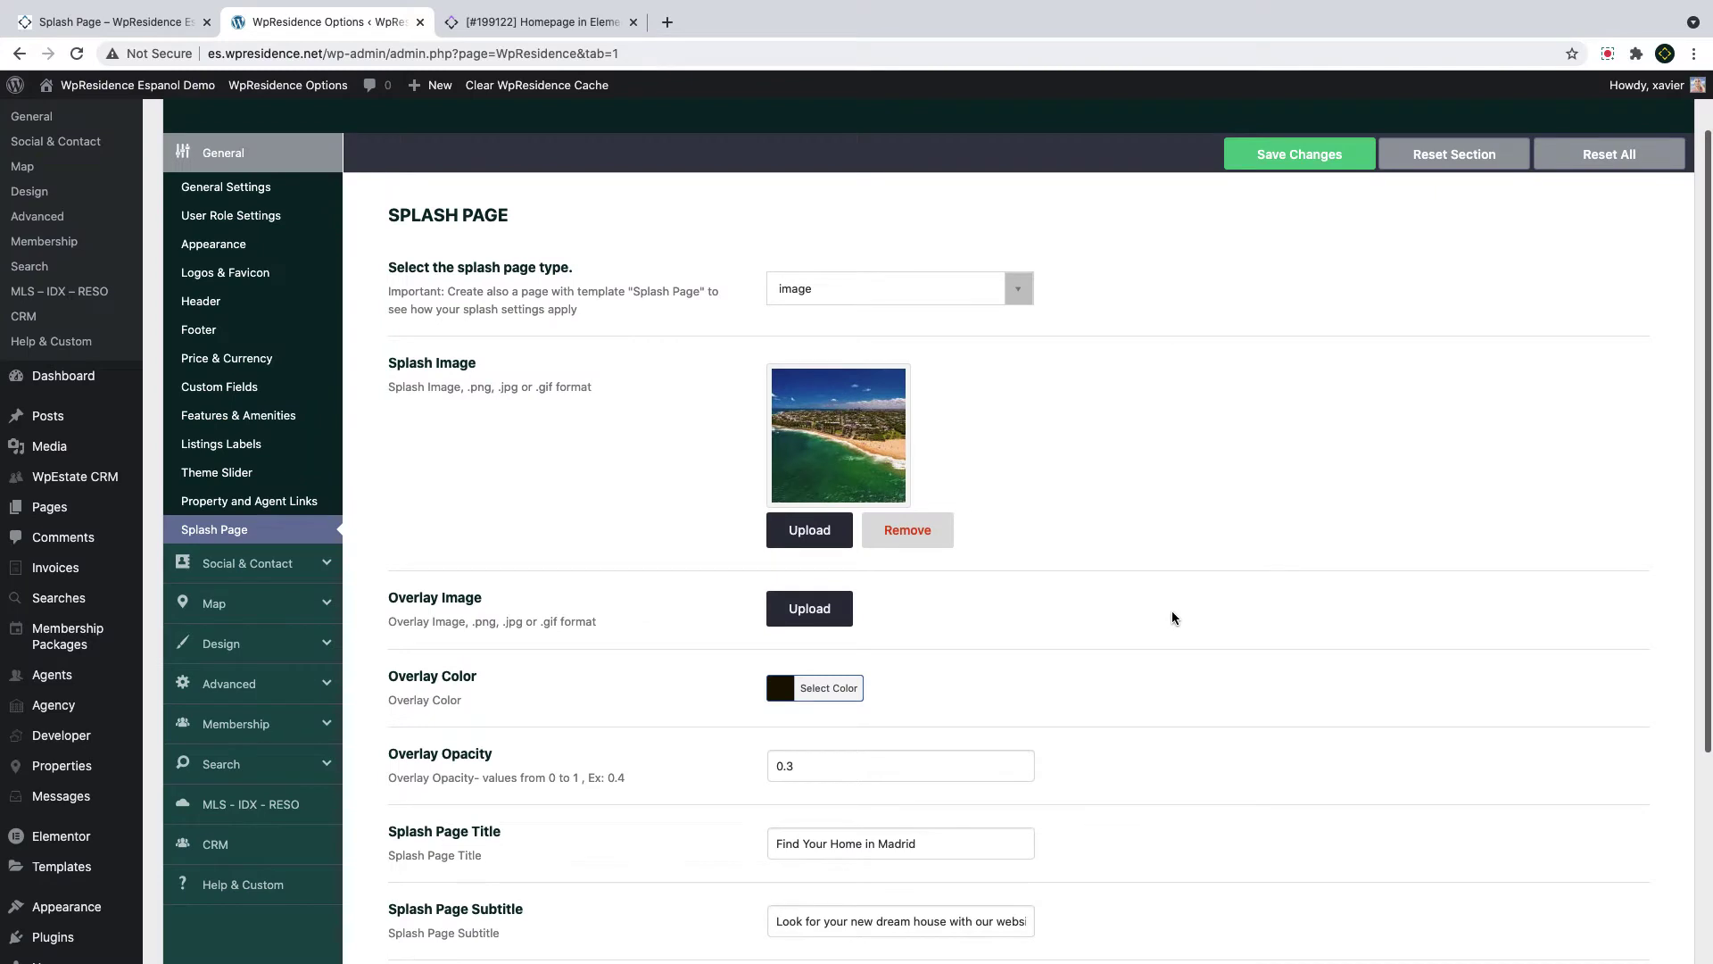
Set the splash overlay colour to a dark purple with 0.45 opacity
scroll(1175, 614, down, 3)
click(774, 505)
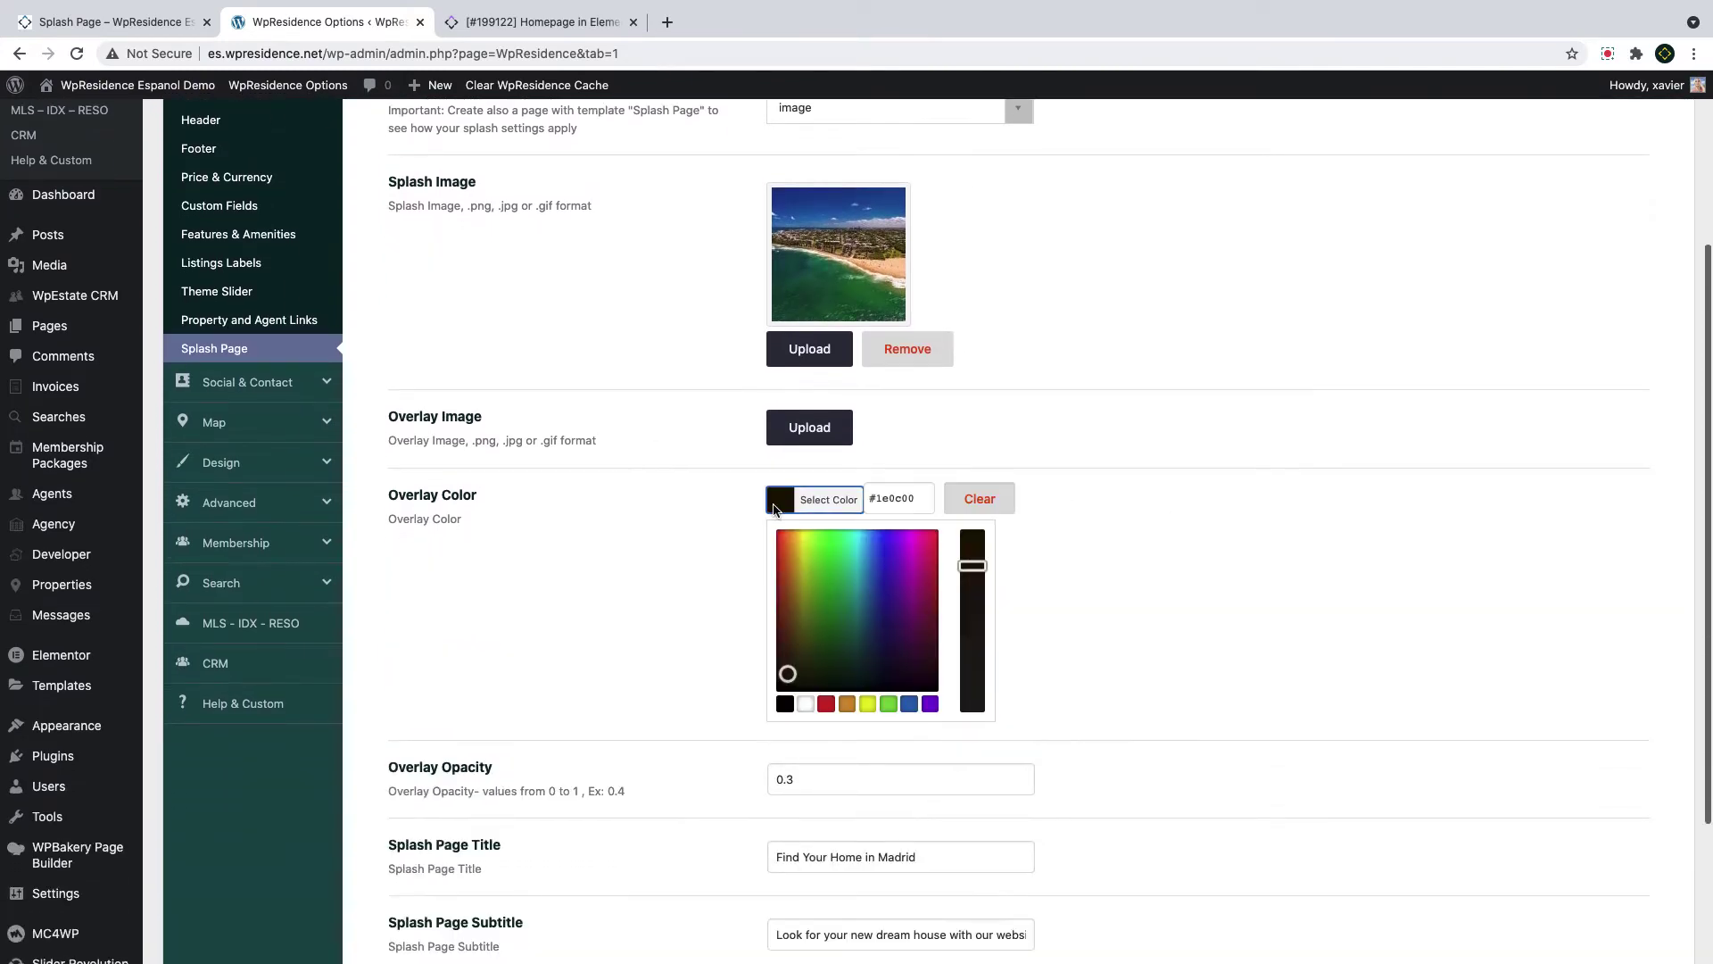
mouse_move(857, 674)
mouse_down()
mouse_move(912, 623)
mouse_move(917, 661)
mouse_up()
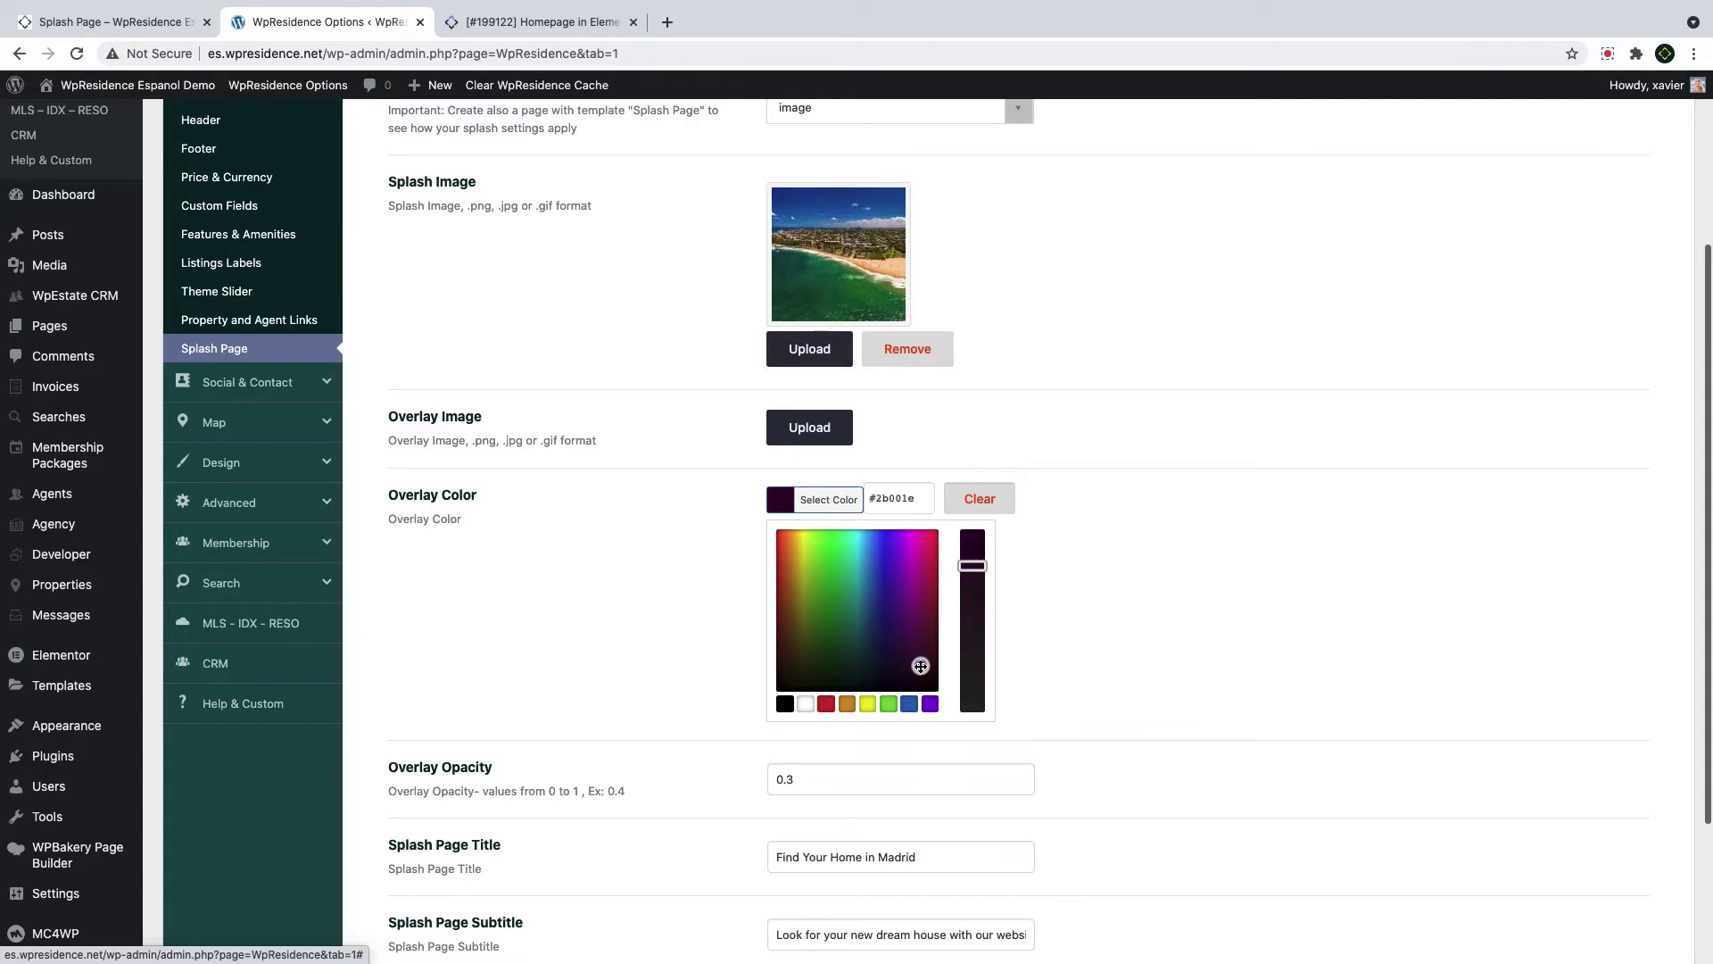
click(617, 635)
click(826, 589)
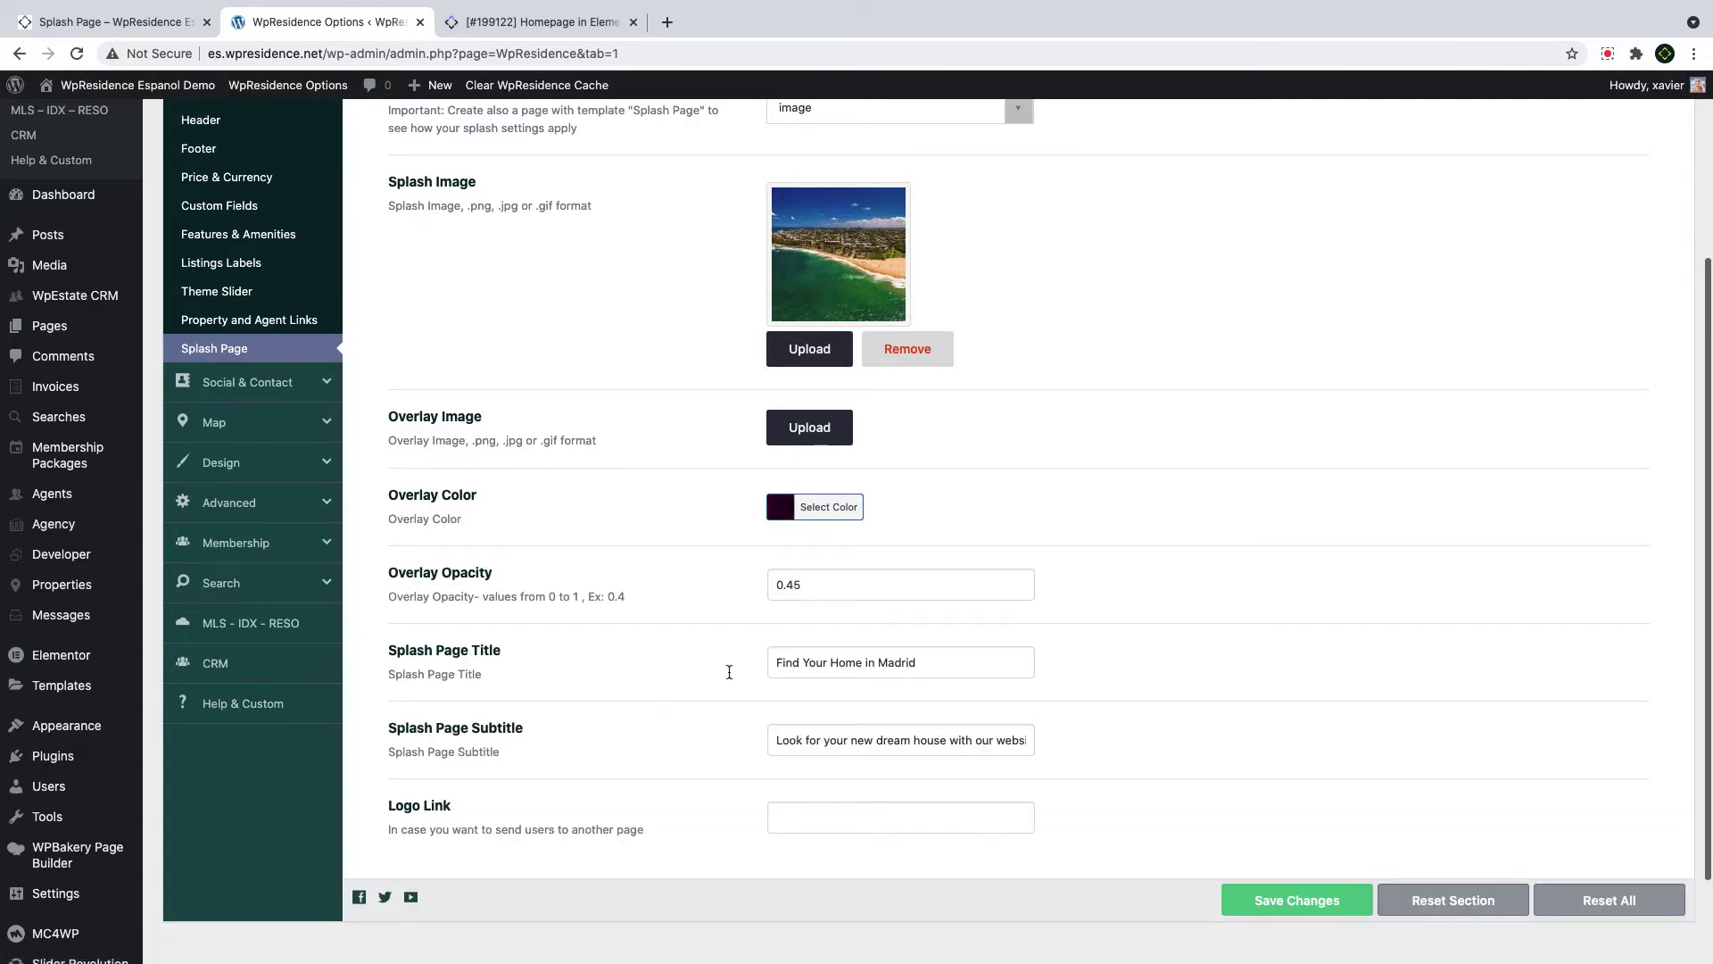
Change the title to 'Find Your Home in Spain', start the subtitle with 'Find', and save
drag(938, 666, 884, 662)
text(P)
drag(804, 743, 748, 744)
text(Find)
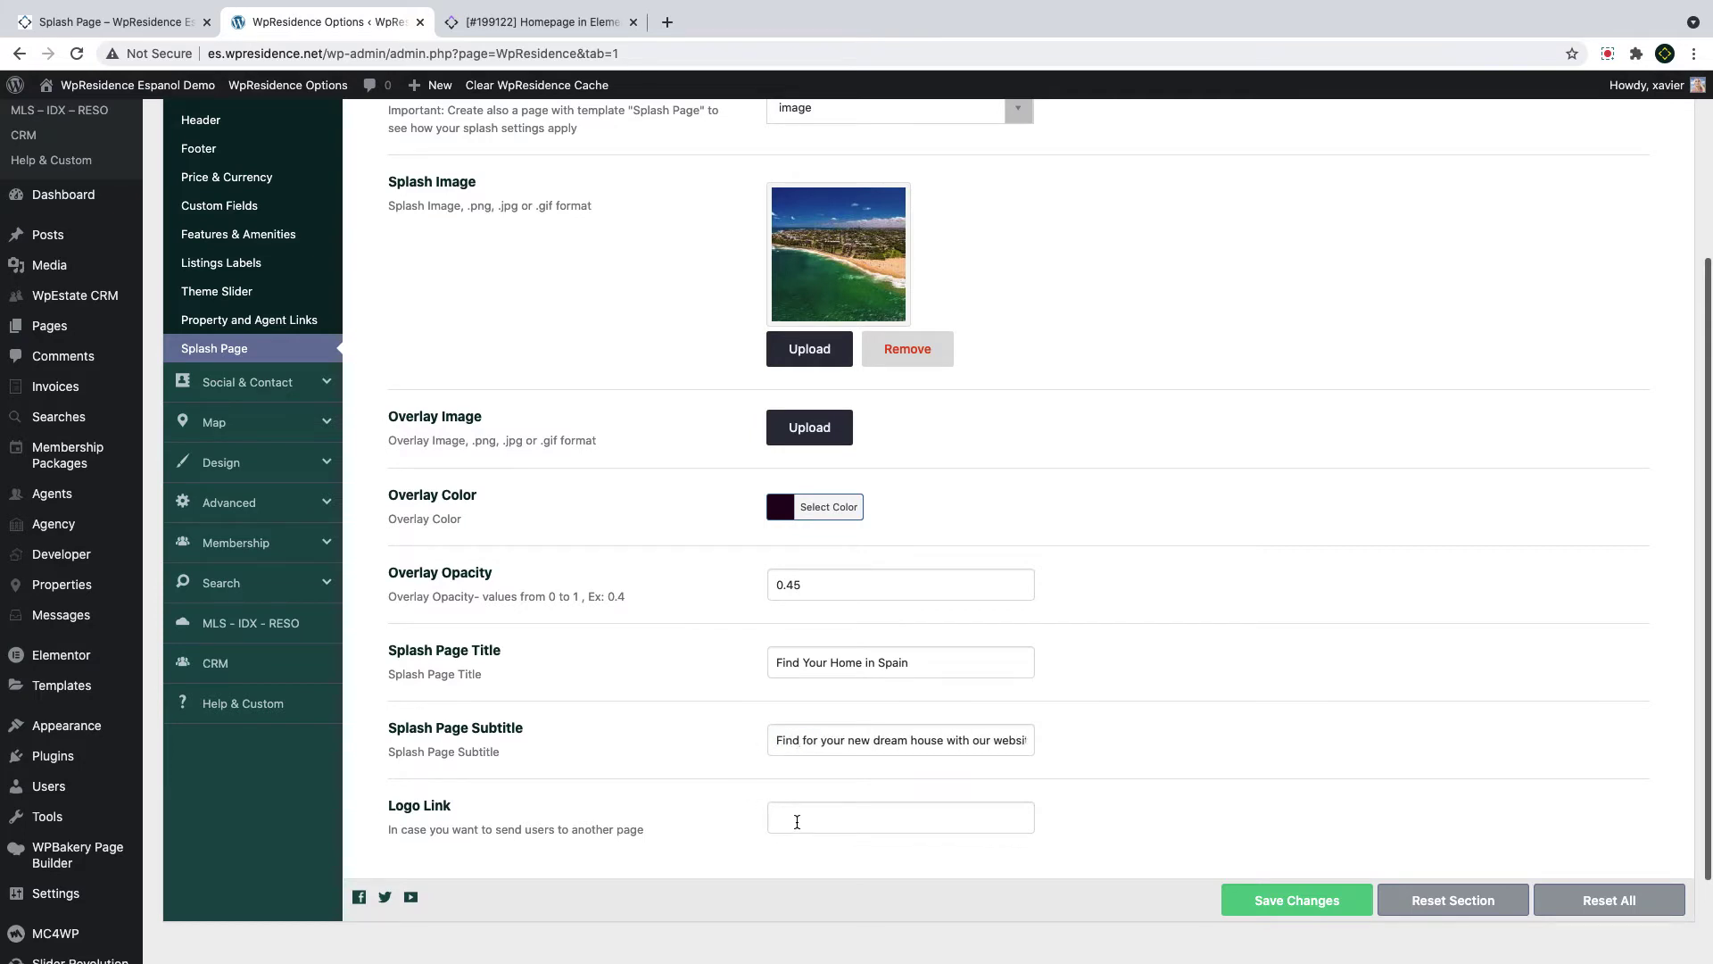
click(1271, 901)
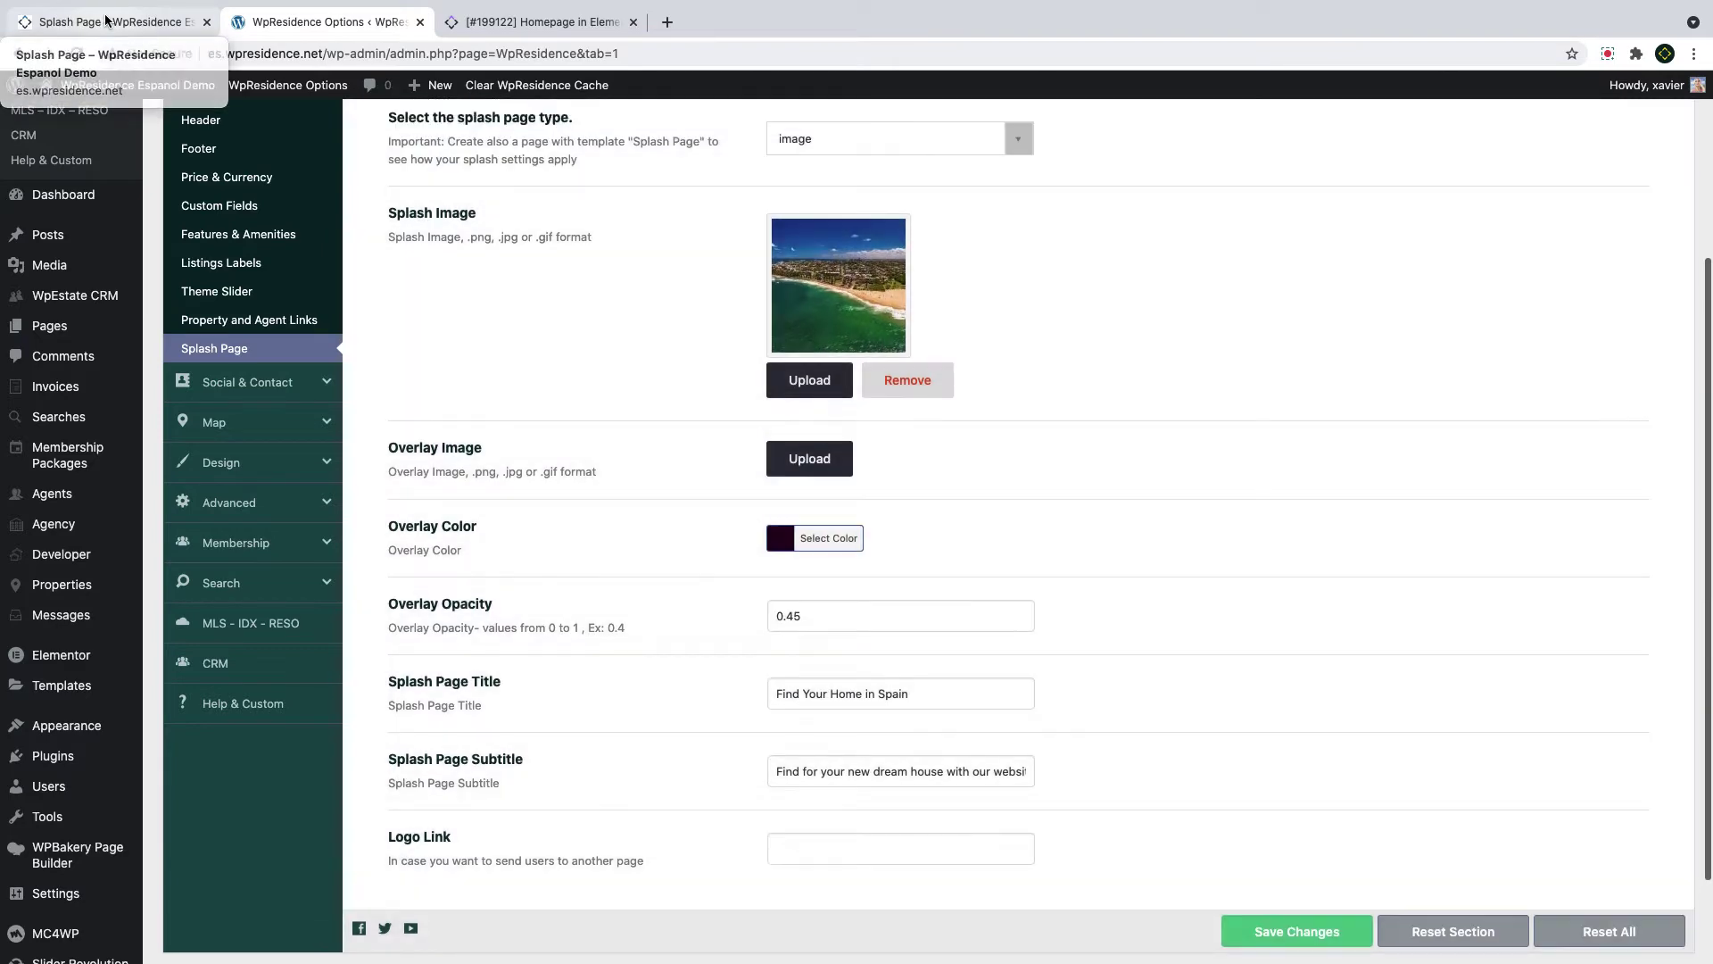
click(105, 20)
Reload the splash page, then switch the splash type to image slider and clear its gallery
click(77, 53)
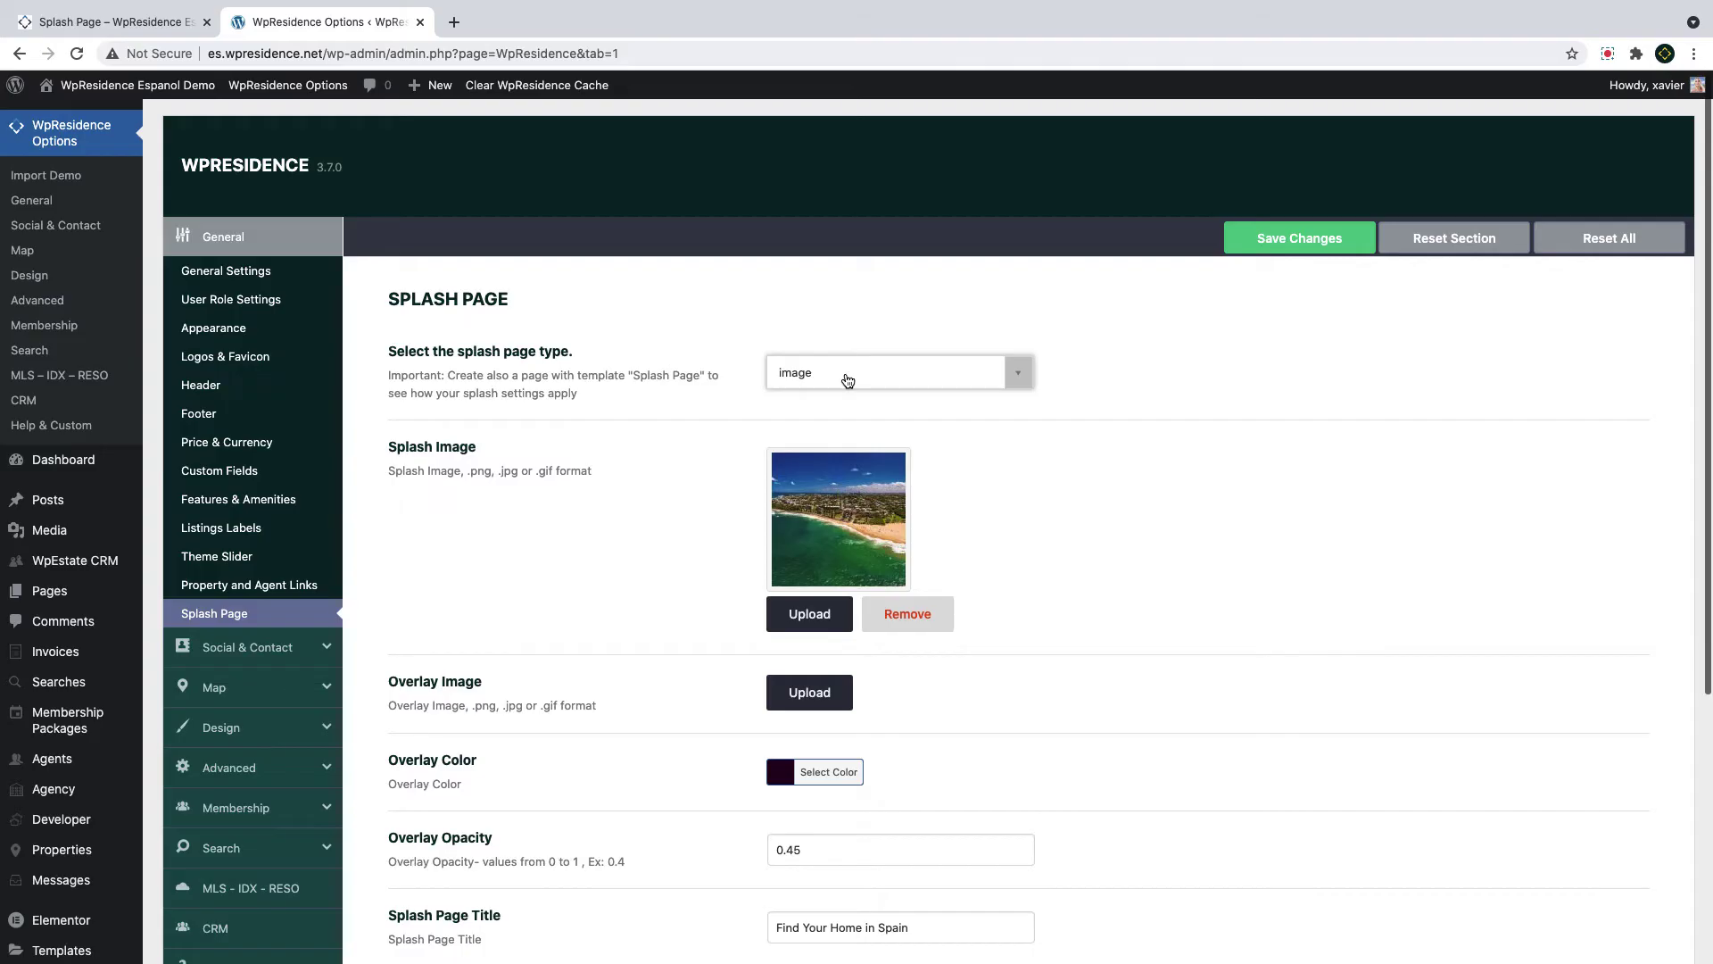
click(899, 373)
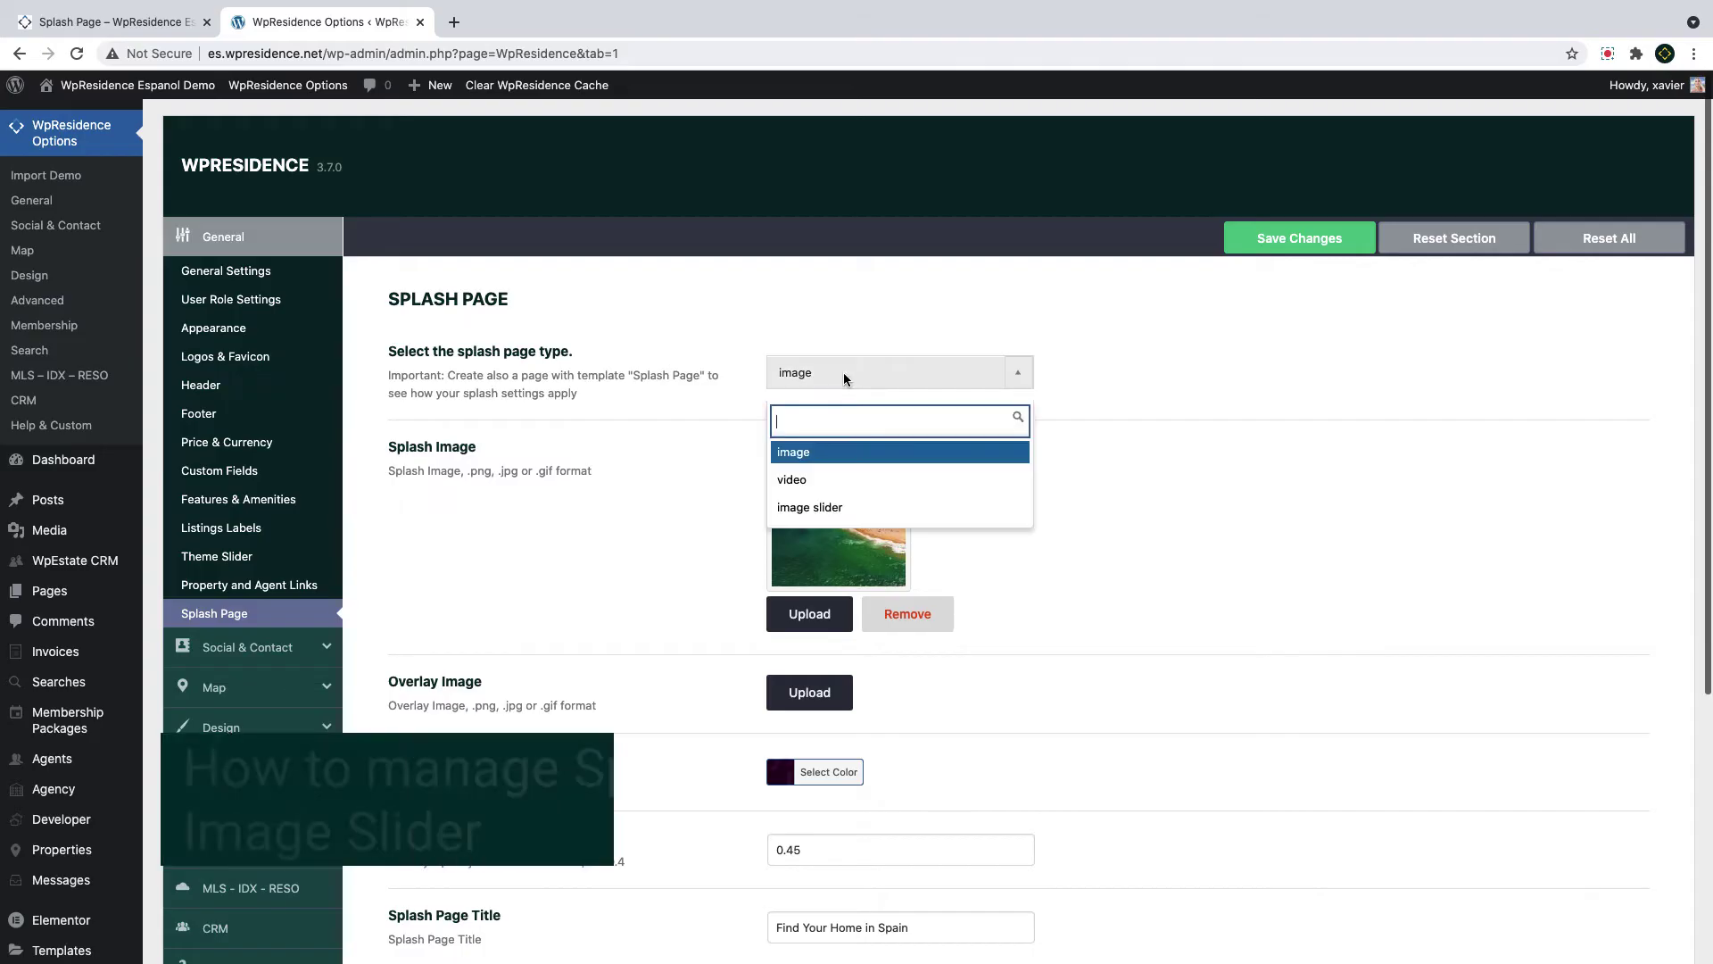
click(820, 509)
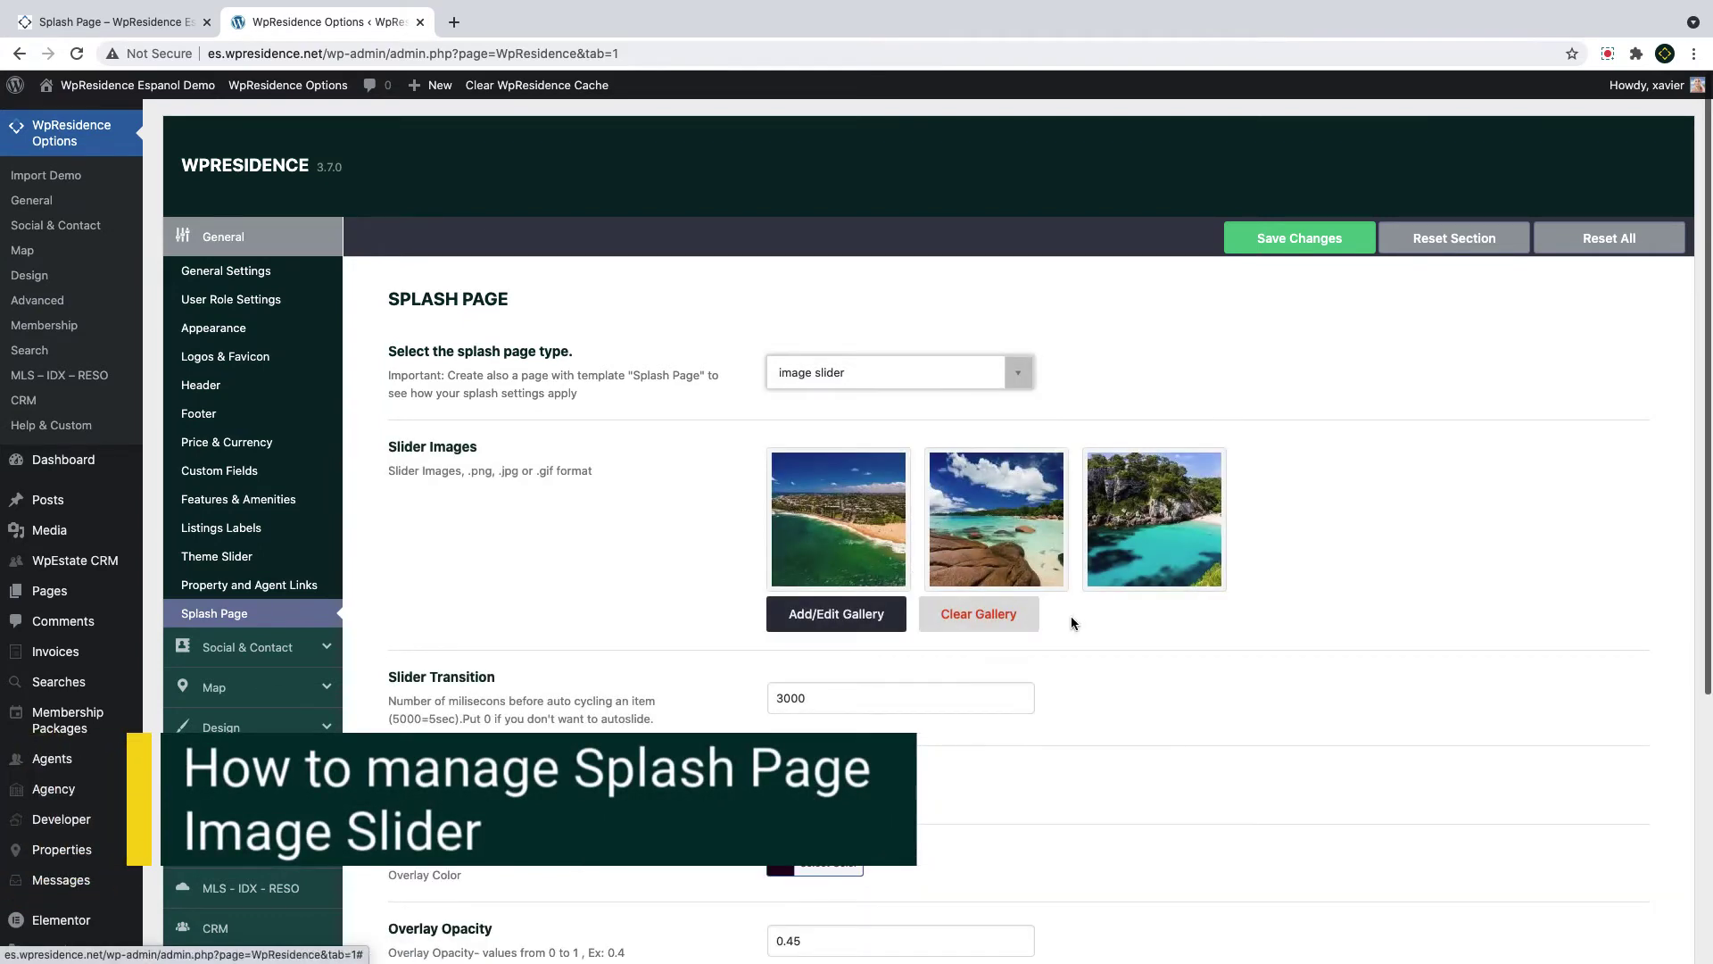
click(1023, 629)
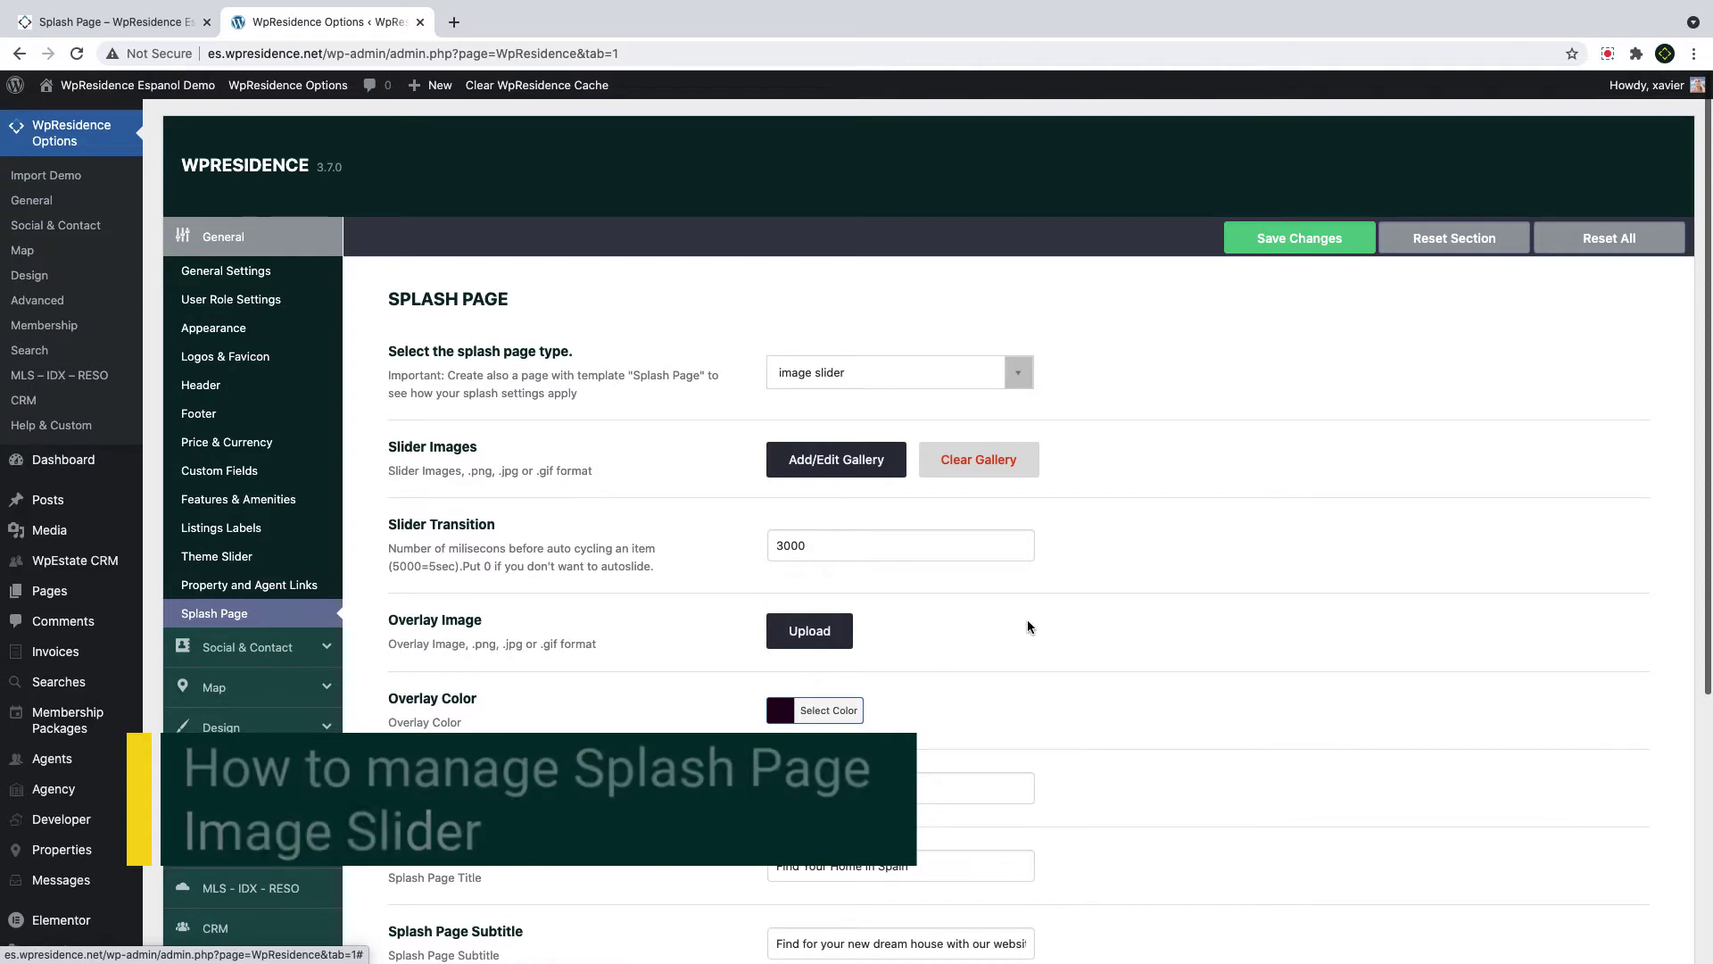
Add the turquoise cove, aerial beach town and rocky beach_view-1 photos to the slider gallery and update it
click(839, 462)
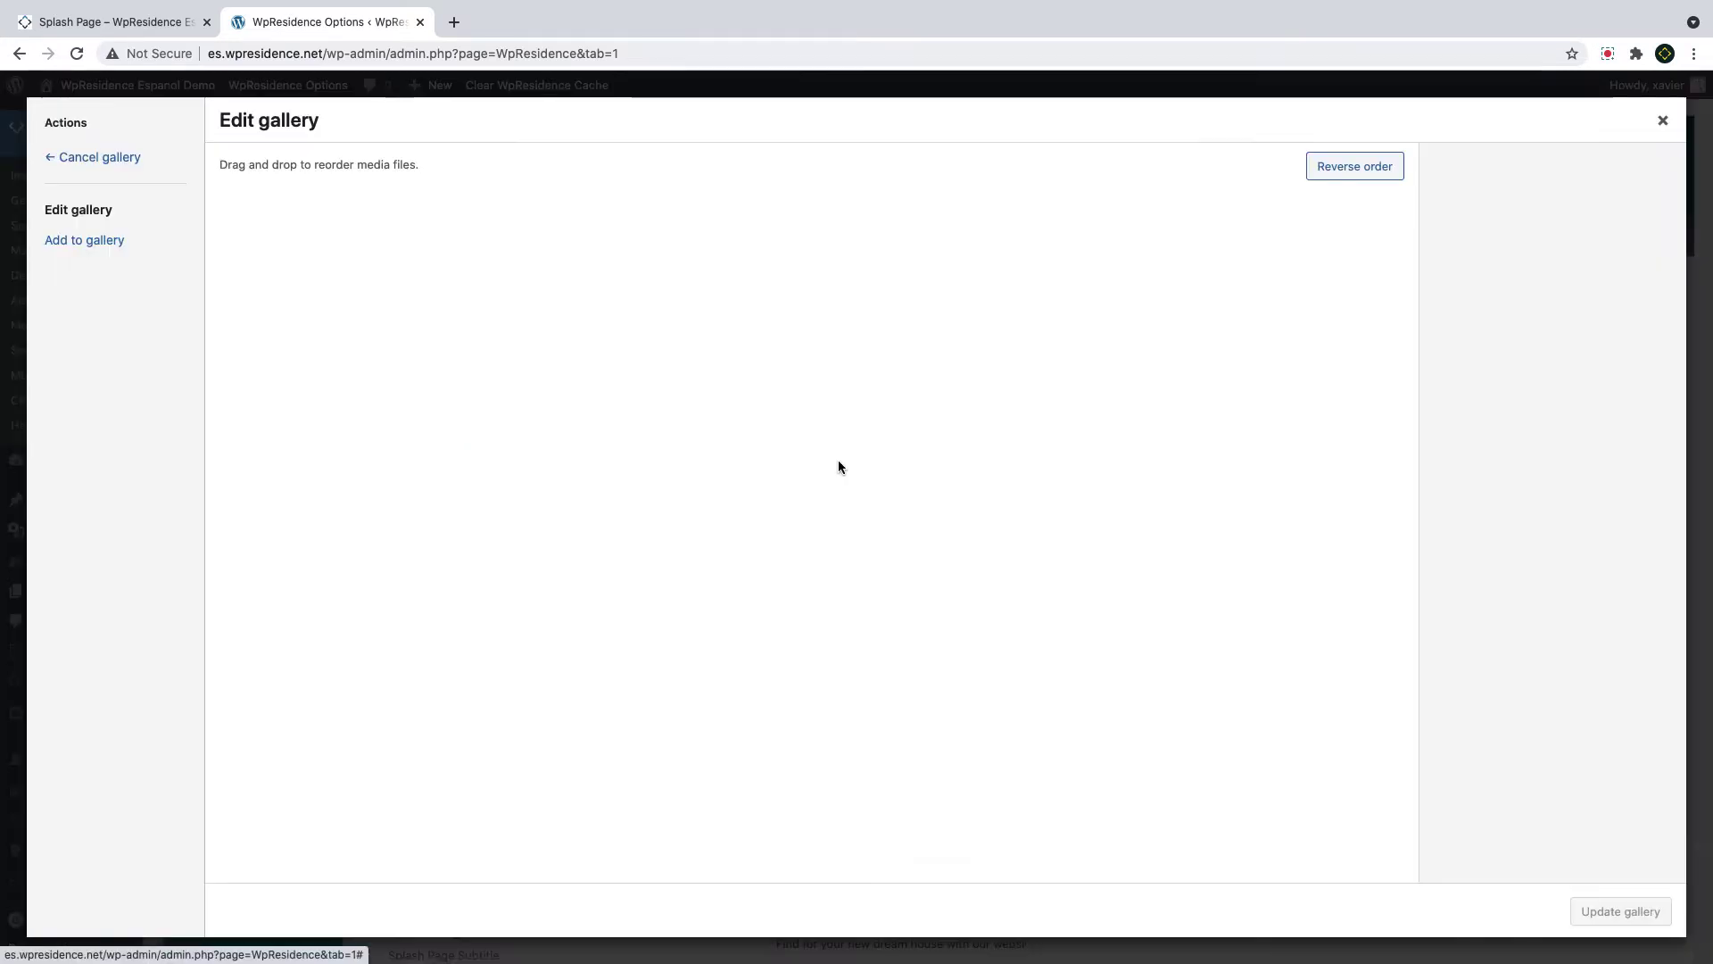
click(76, 240)
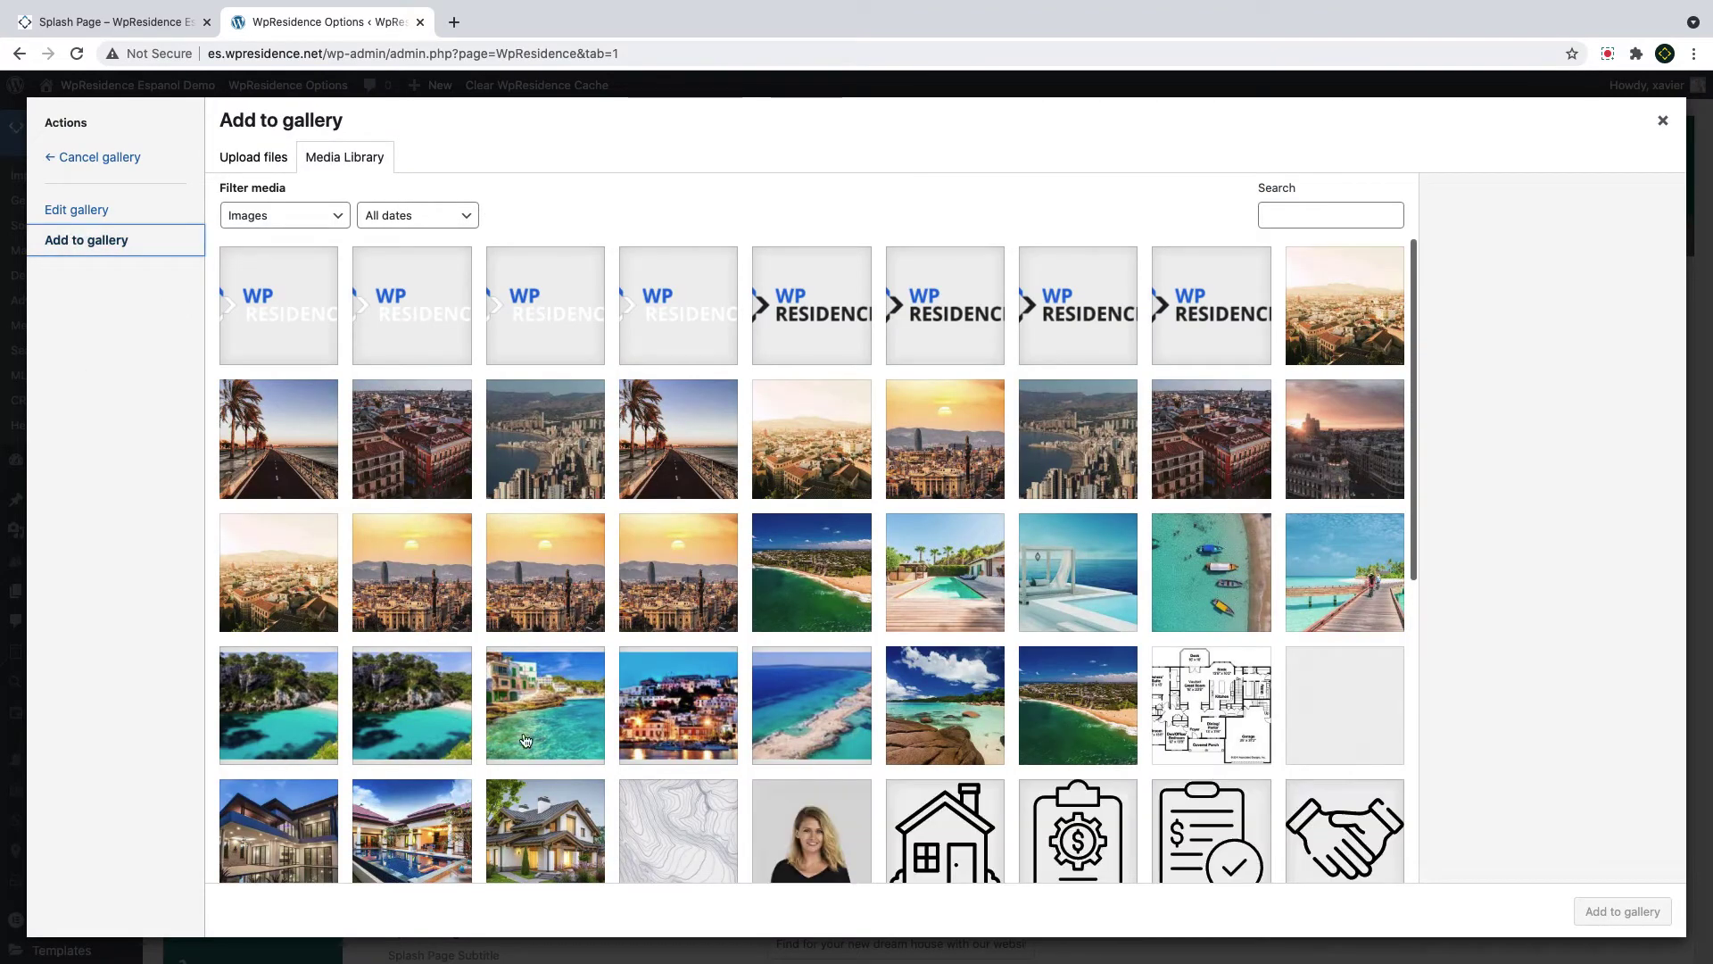
click(426, 727)
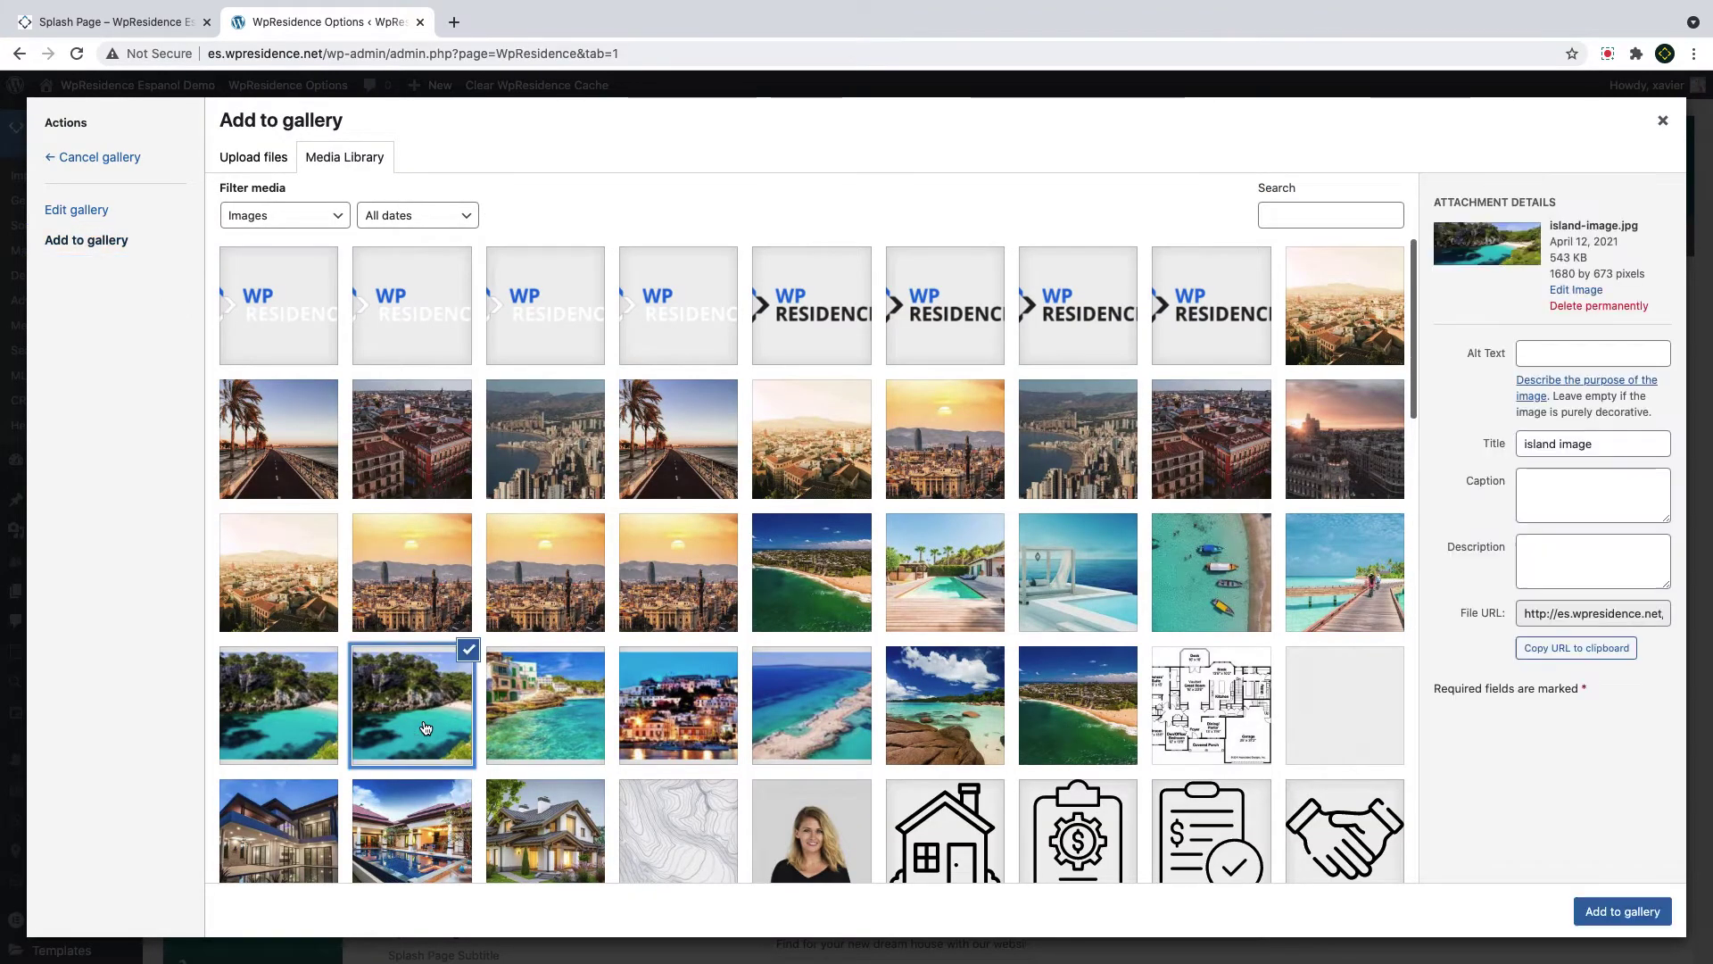
click(1062, 735)
click(973, 721)
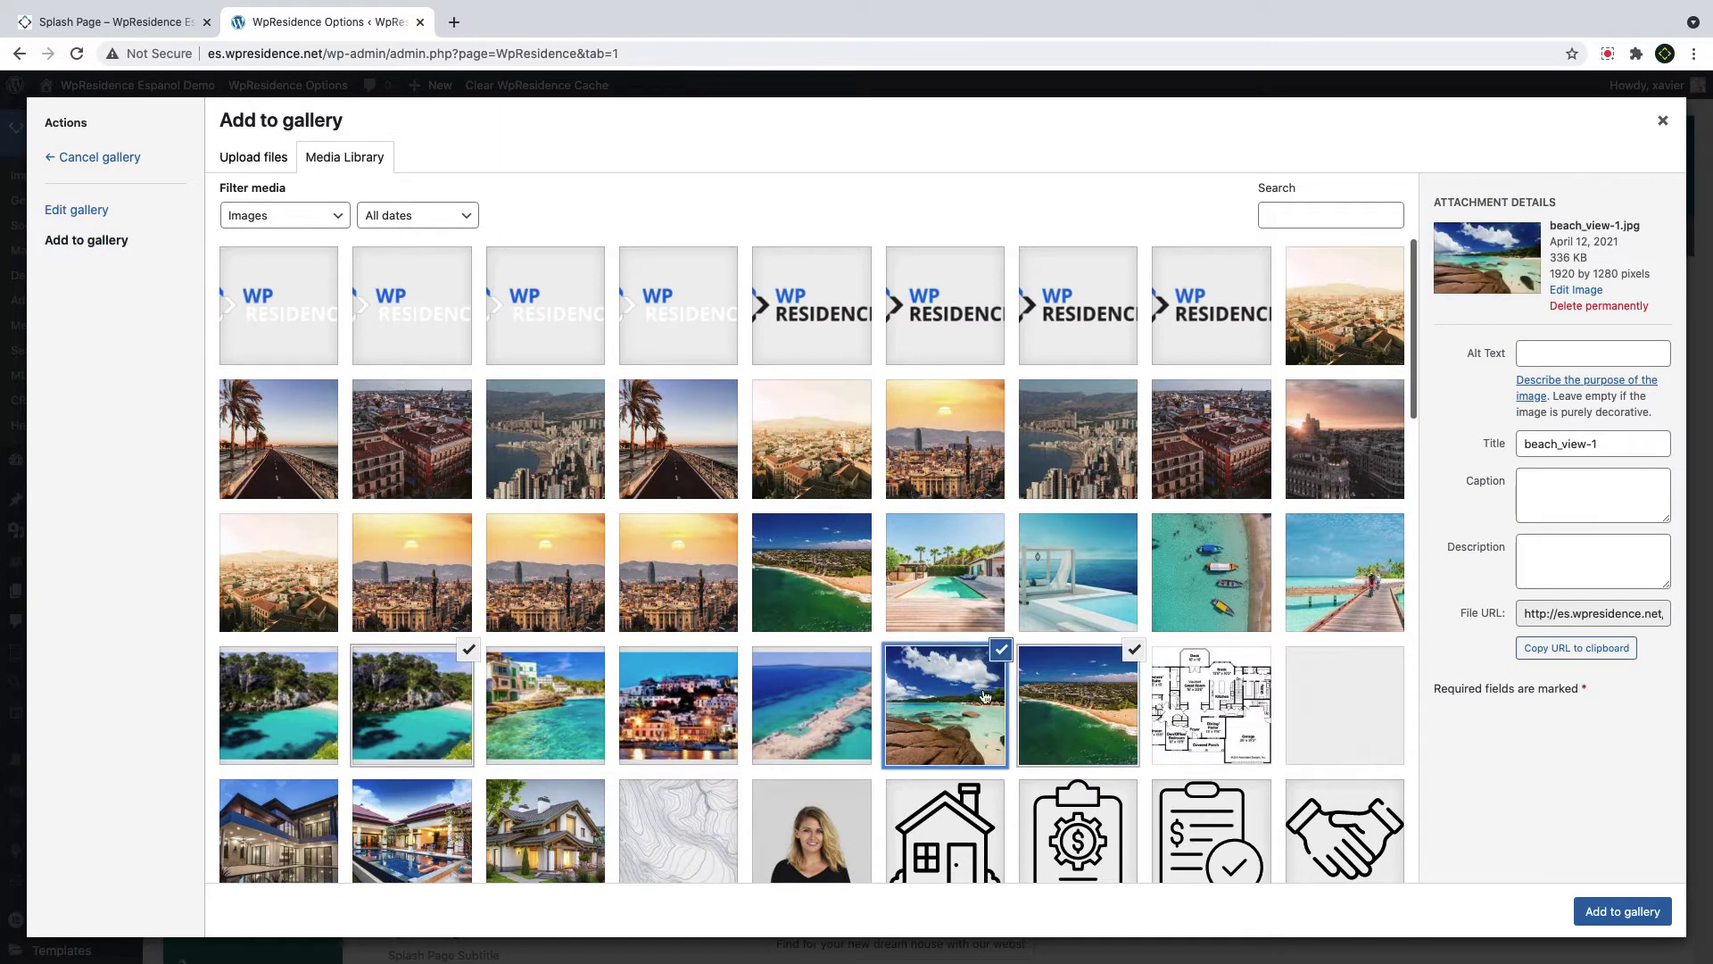
click(254, 160)
click(332, 164)
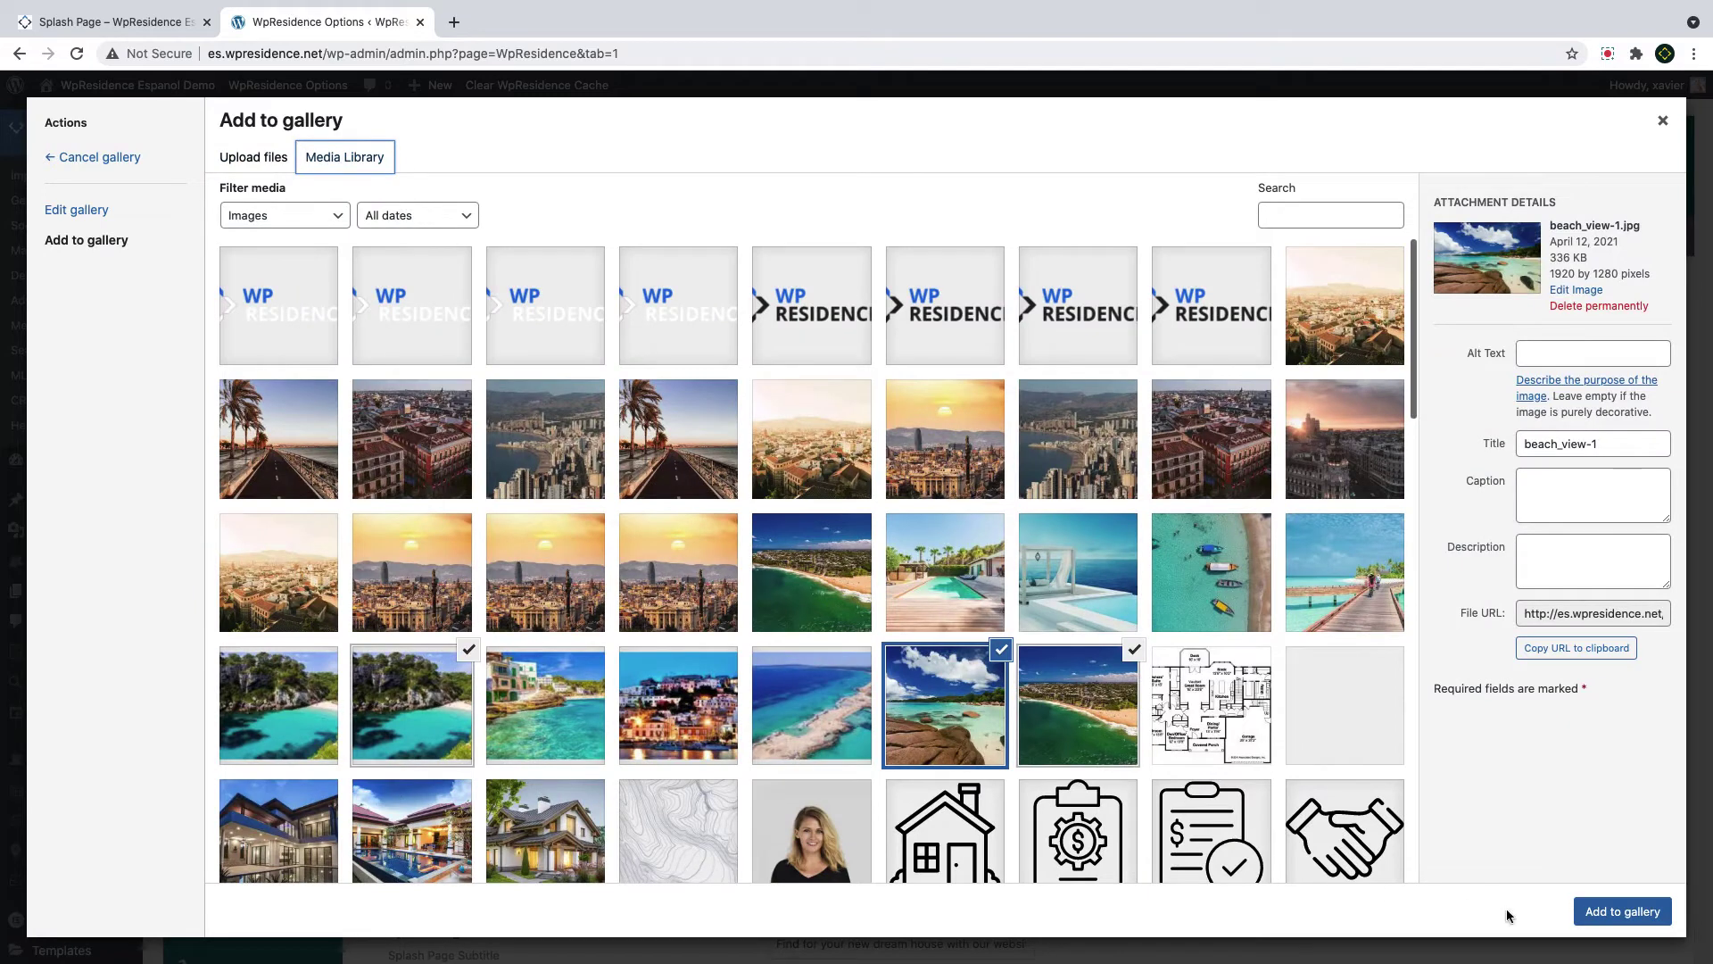
click(1632, 919)
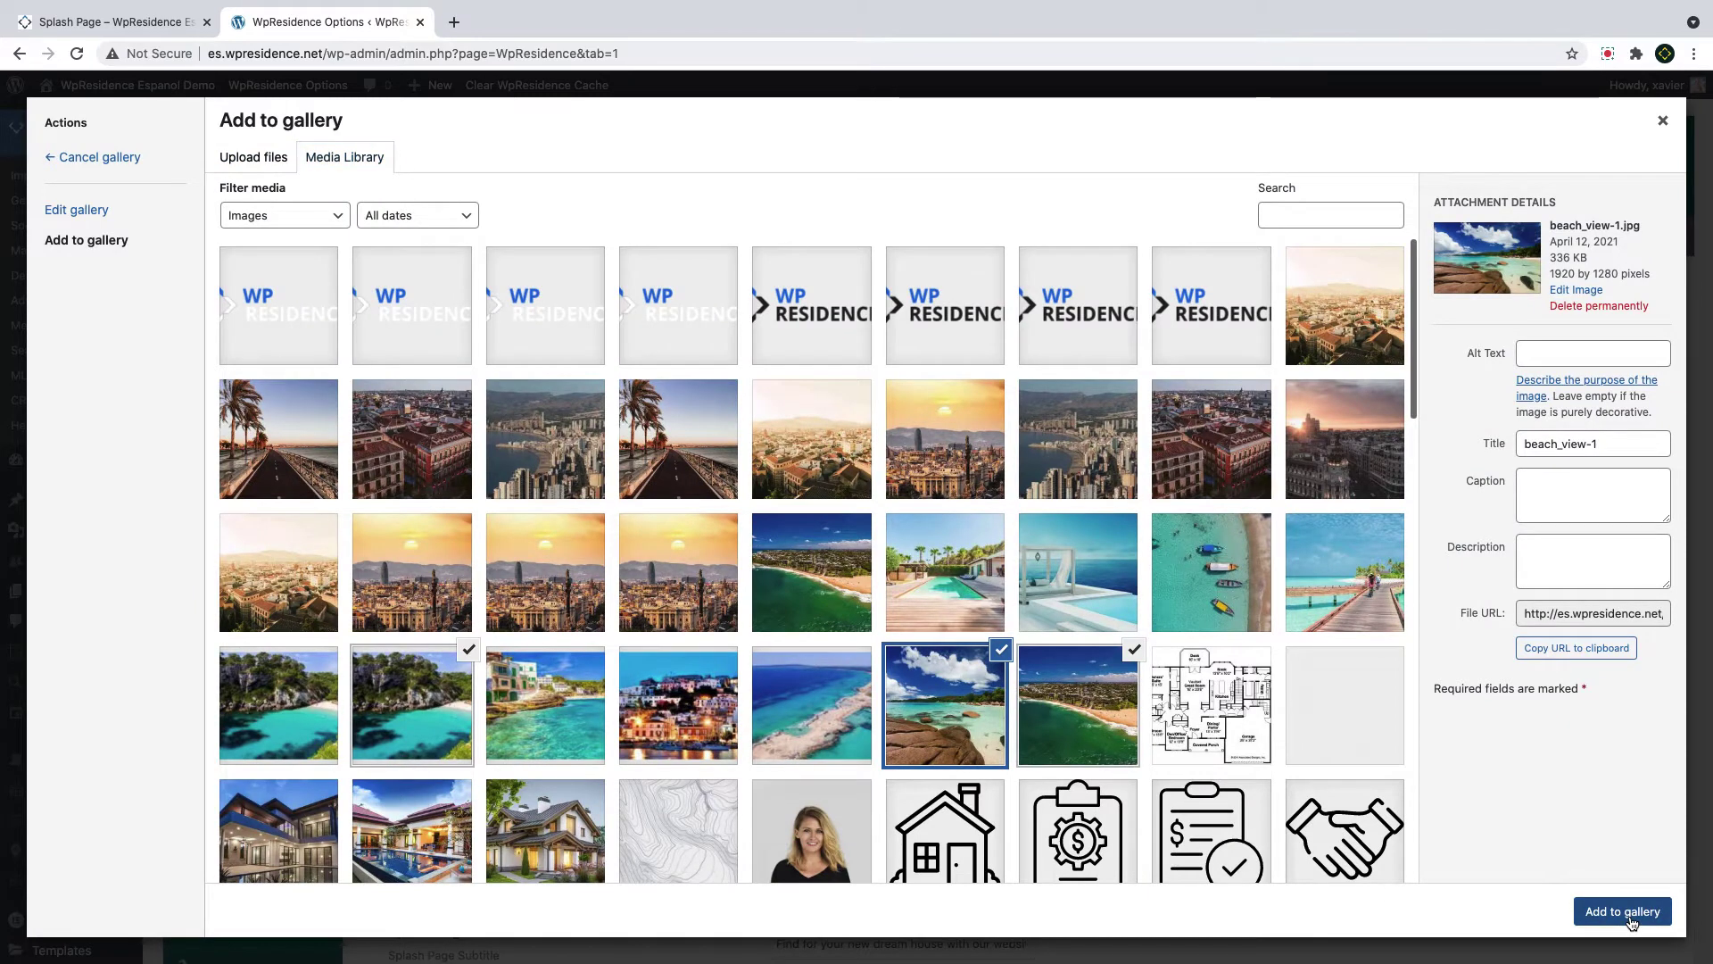
click(1632, 919)
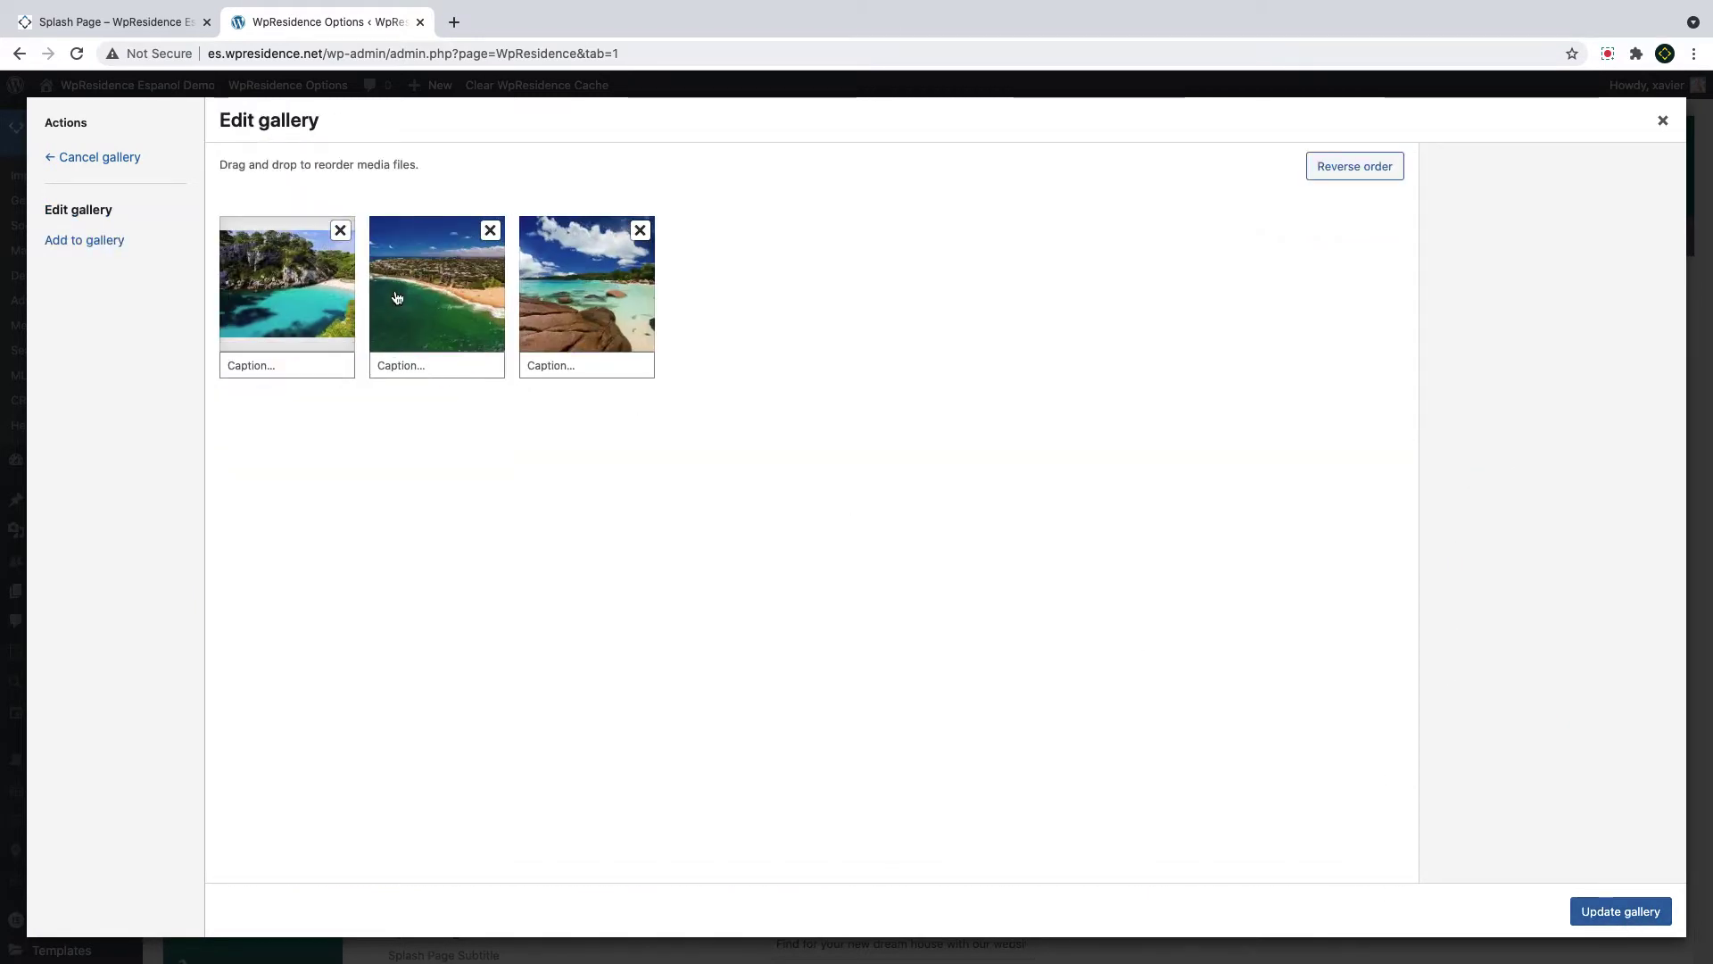
click(1597, 916)
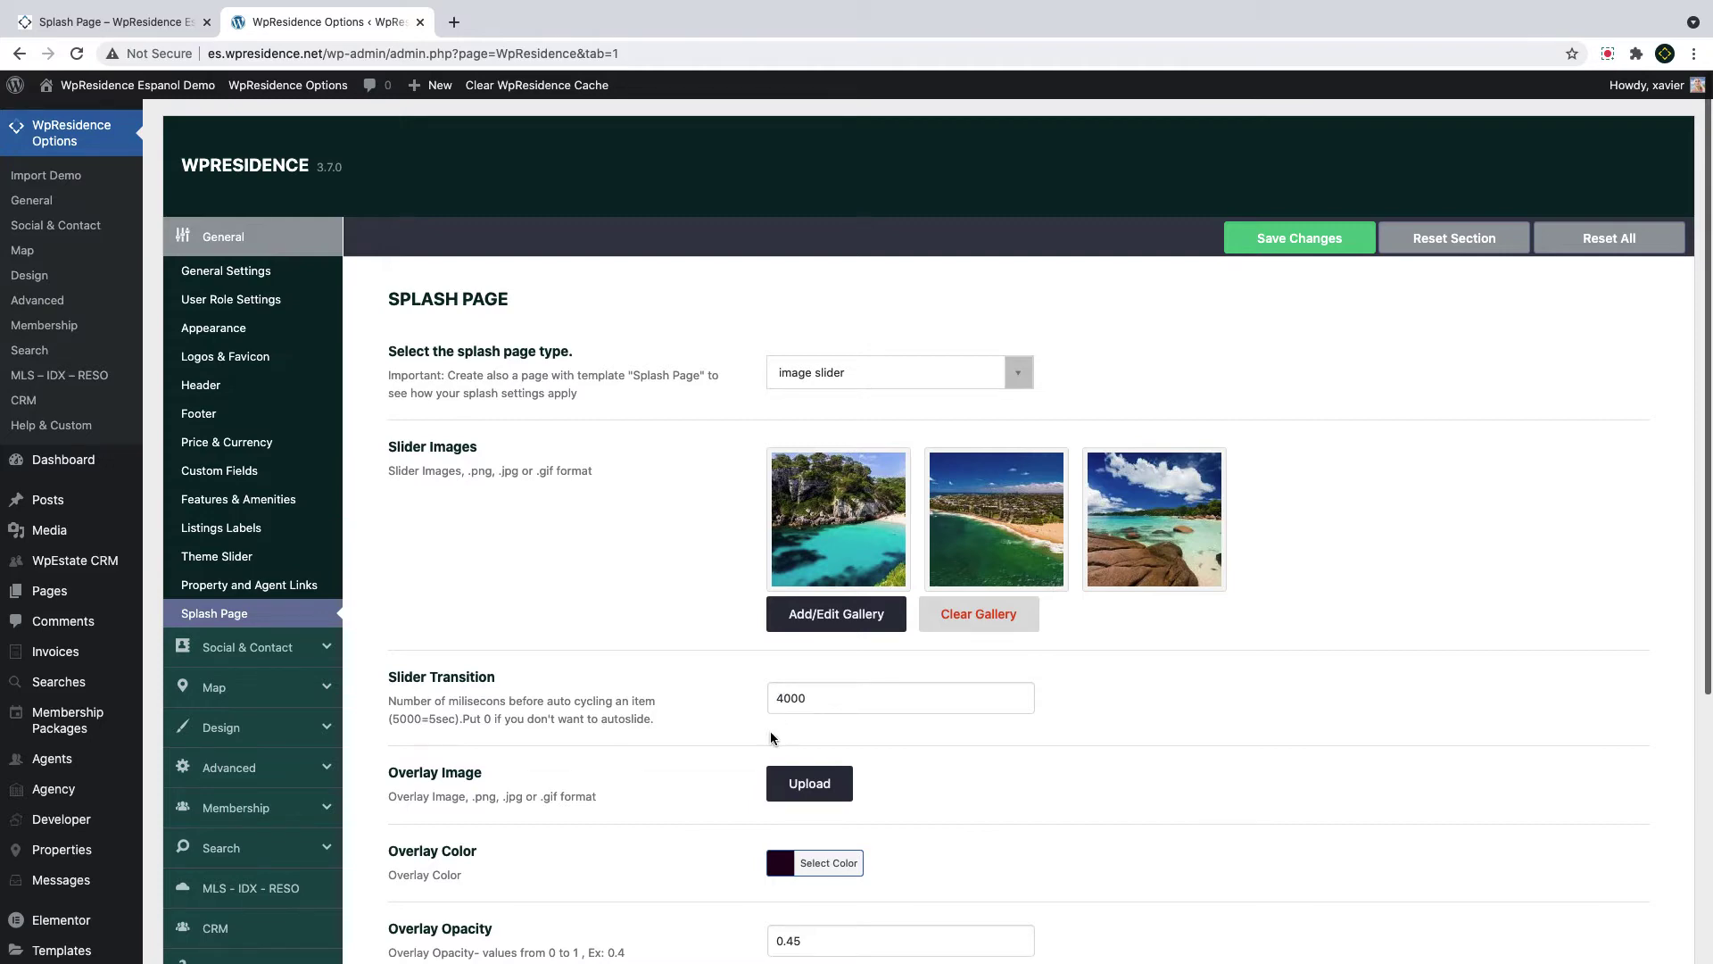
Lower the splash overlay opacity to 0.3
scroll(727, 740, down, 5)
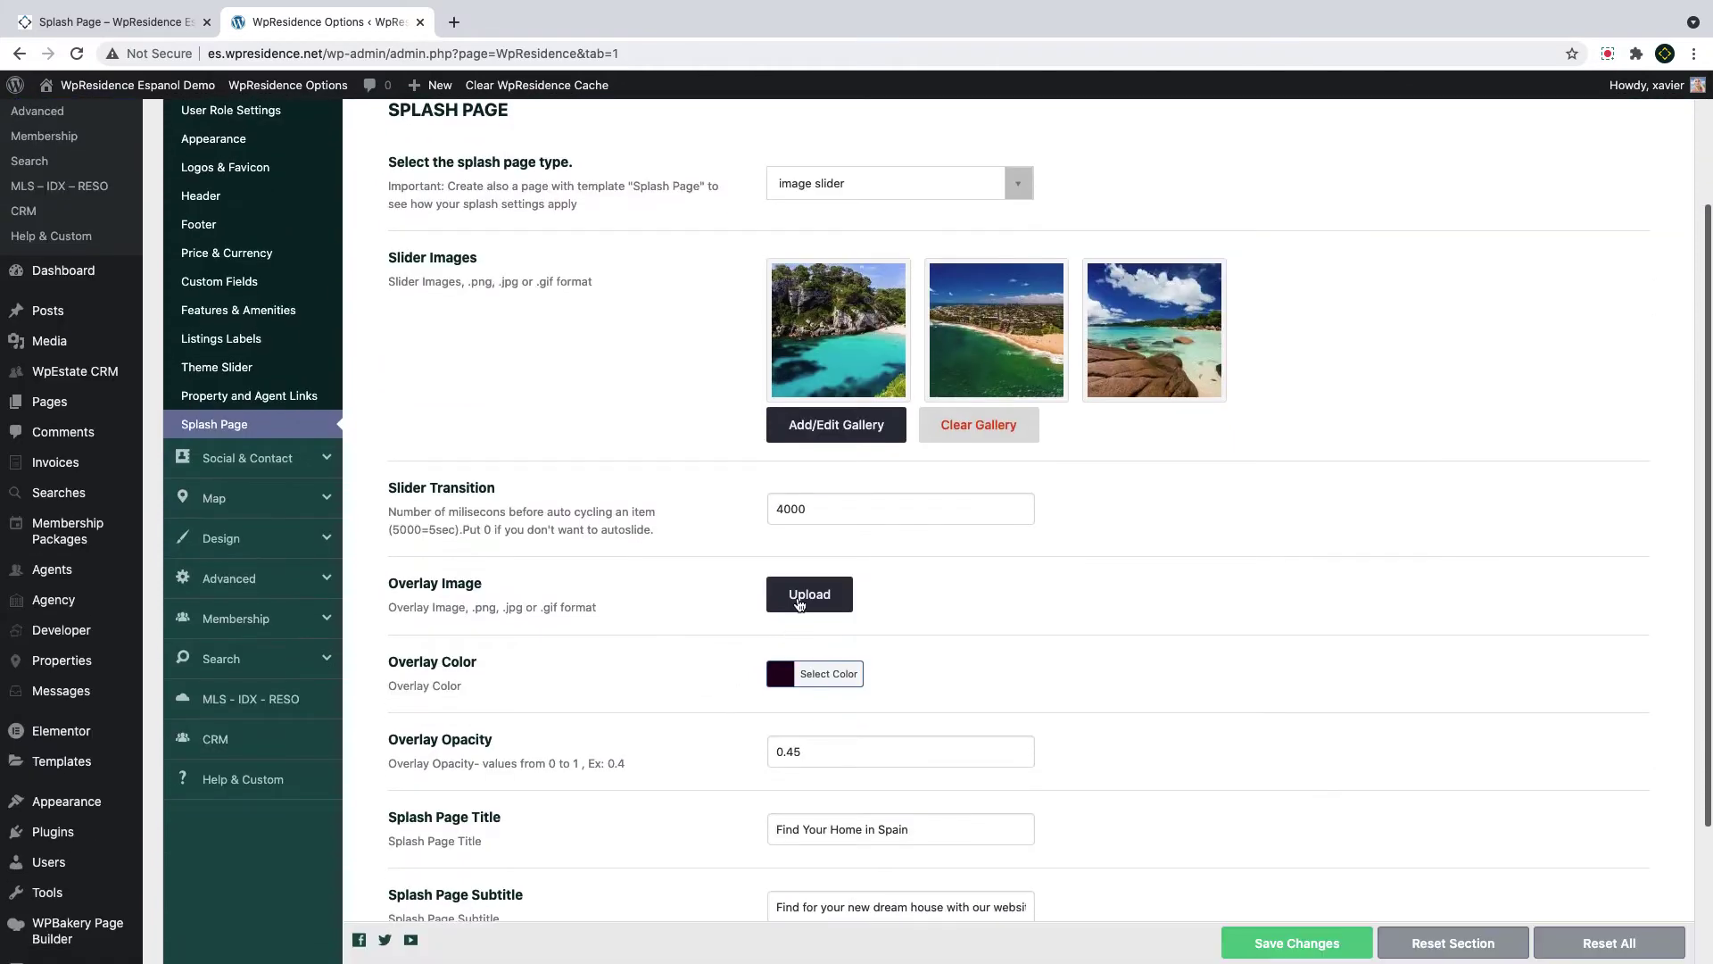
click(786, 674)
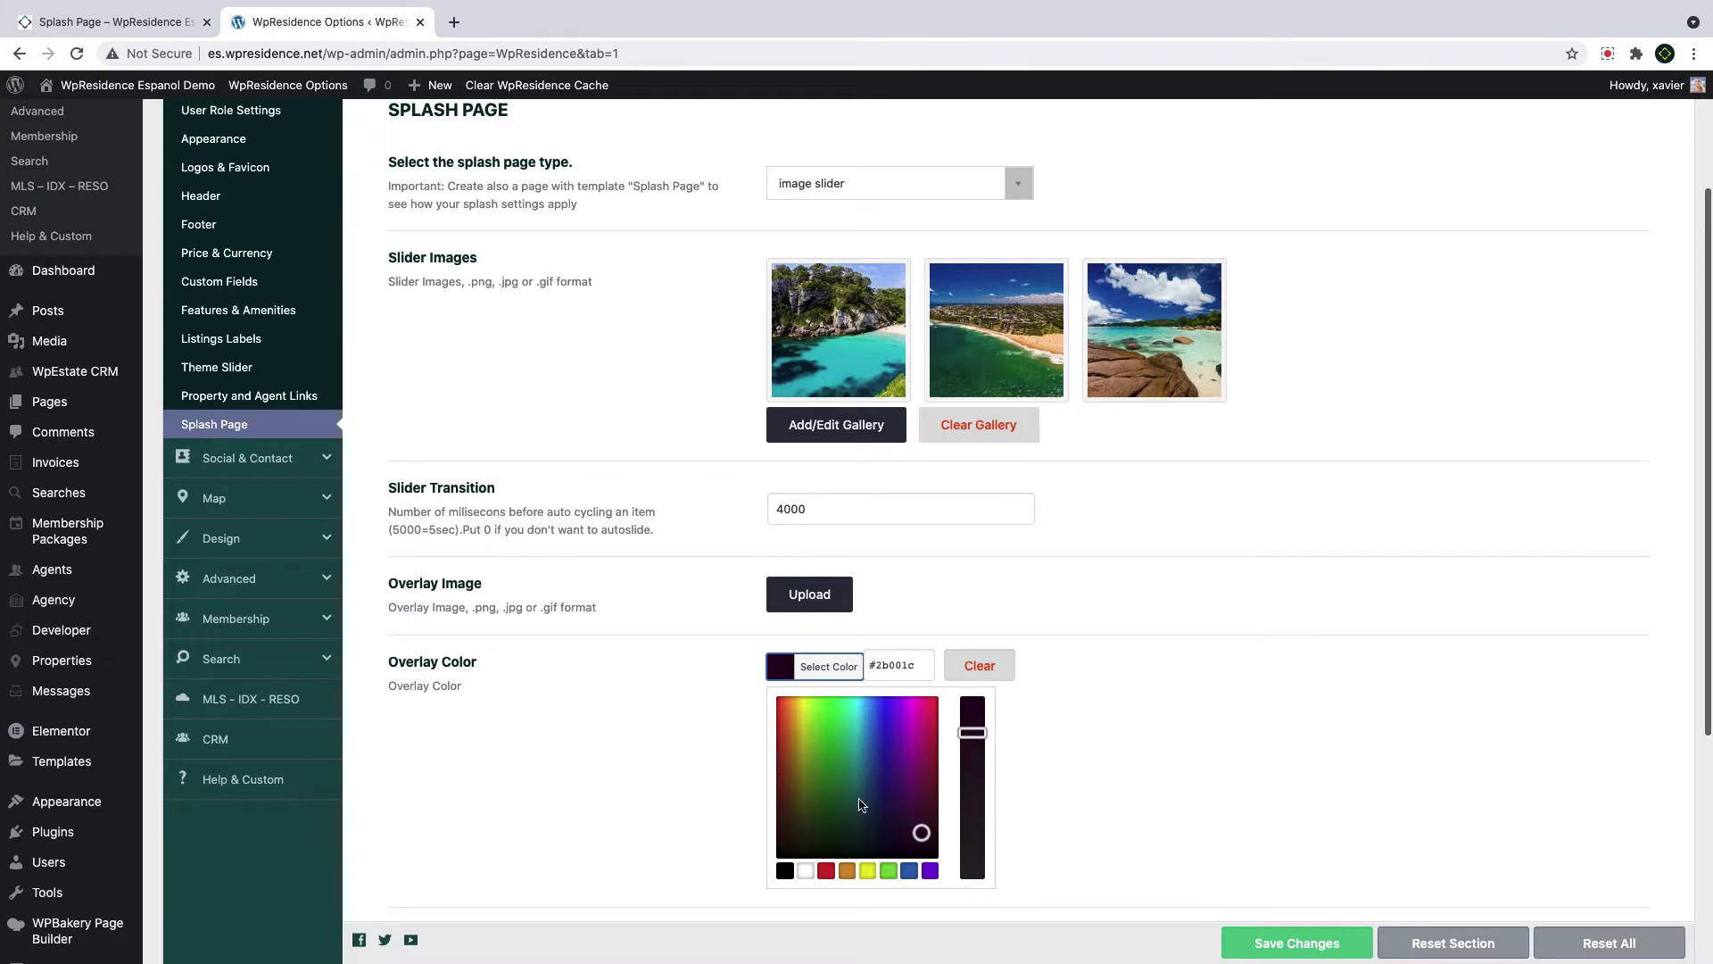
click(658, 808)
scroll(659, 803, down, 3)
drag(811, 628, 789, 629)
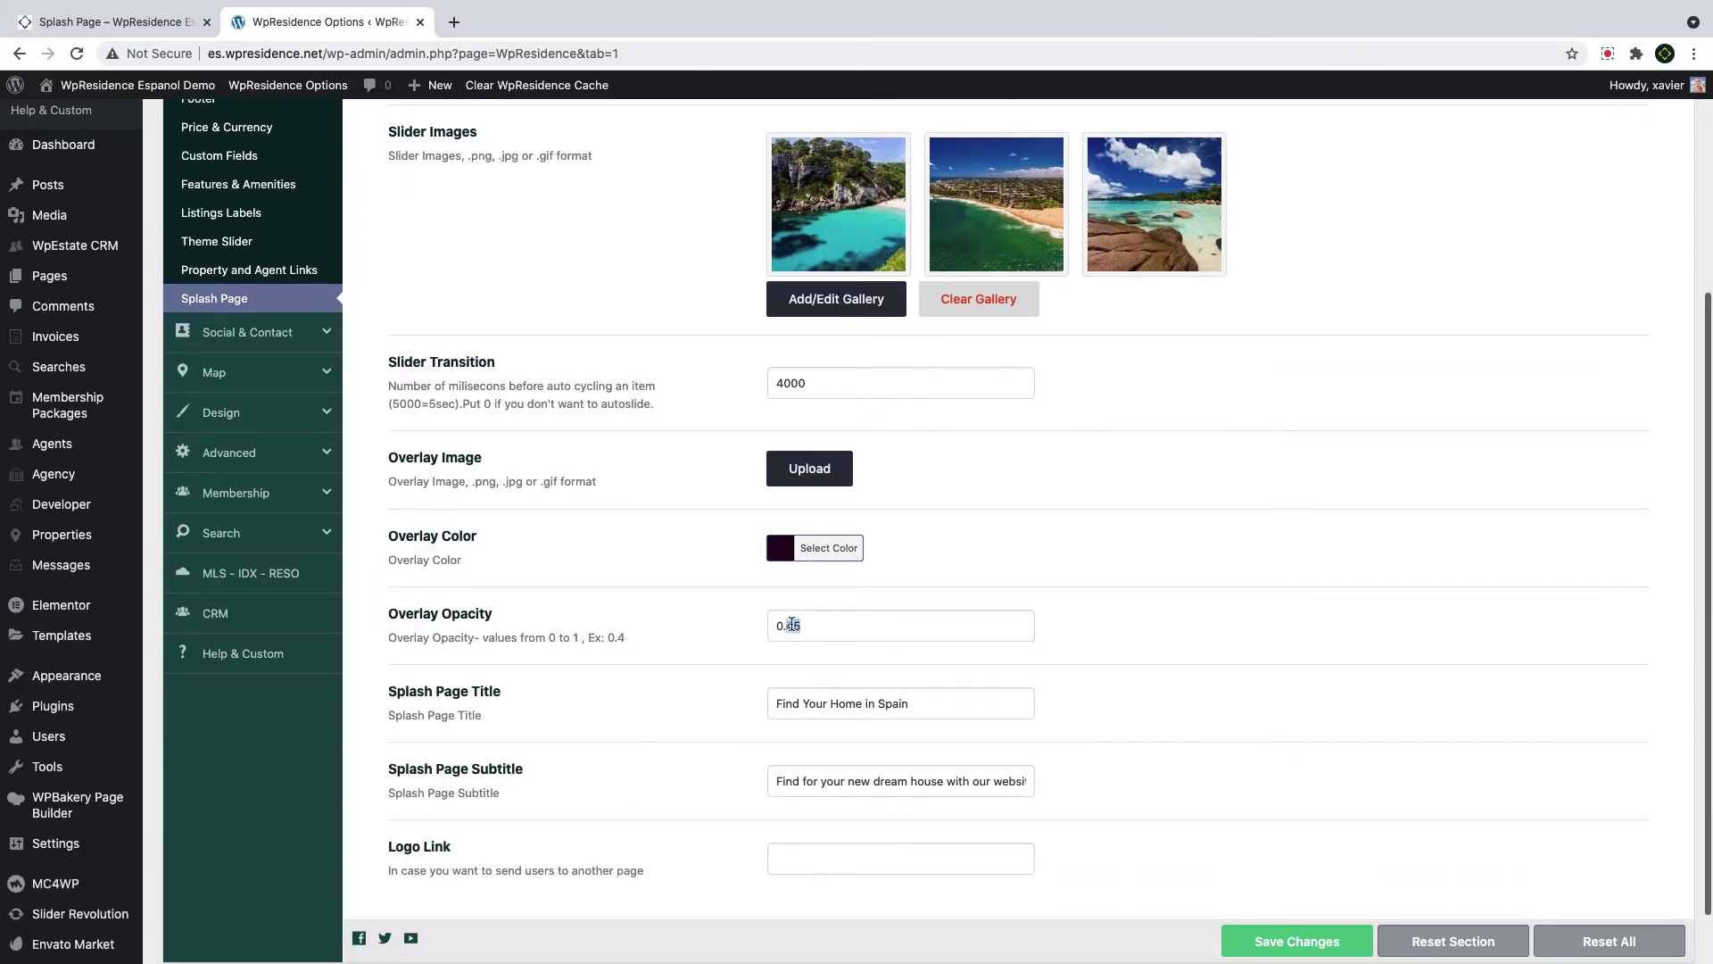
key(BackSpace)
Start the subtitle with 'search', save the splash settings, and return to the live page
drag(793, 782, 770, 781)
key(BackSpace)
key(Delete)
text(search)
key(Return)
click(116, 23)
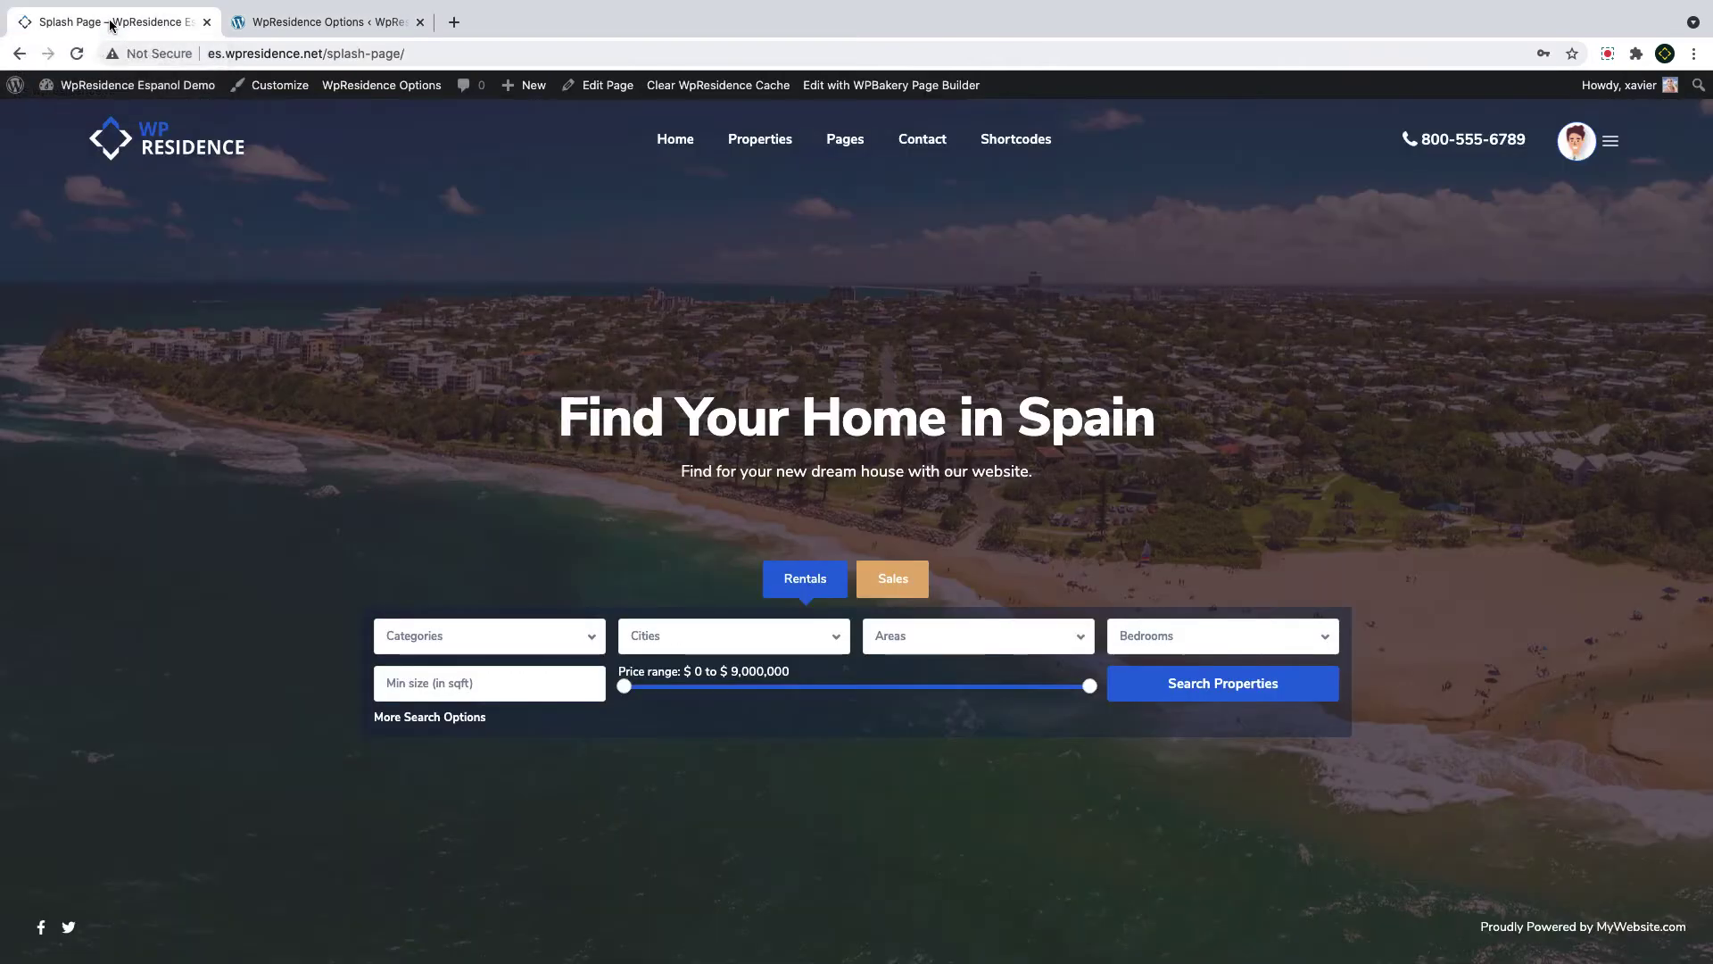
Reload the live splash page, step back through the beach slides, then return to WpResidence Options
click(76, 55)
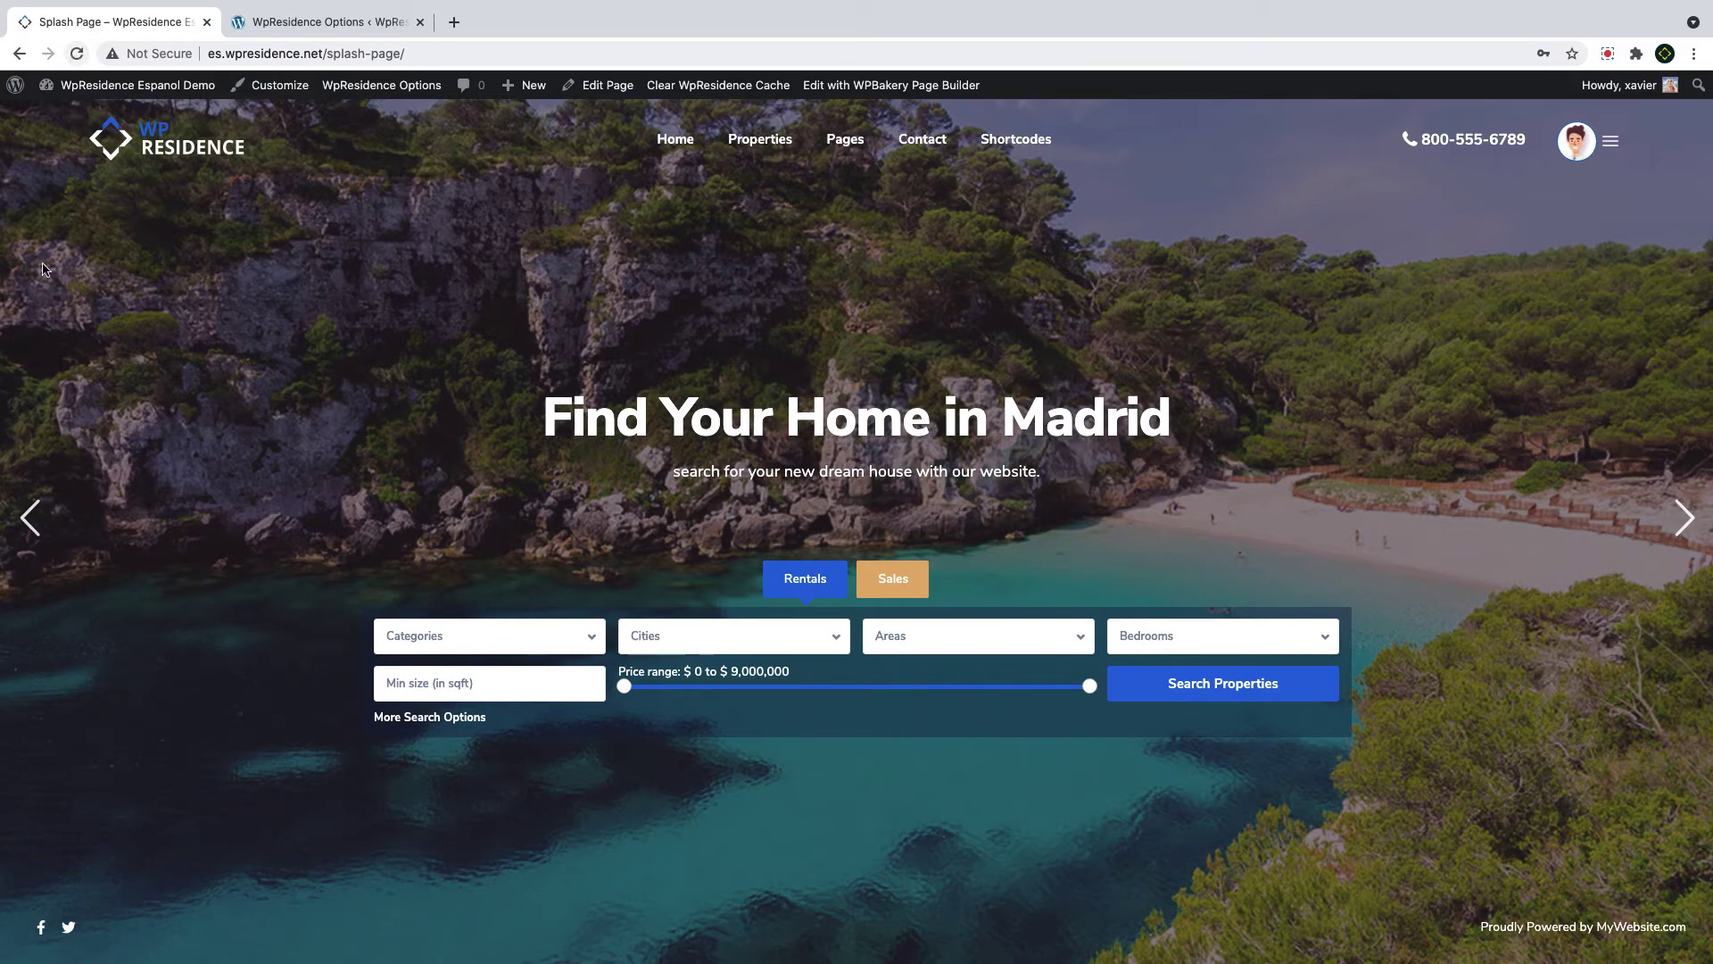
click(36, 547)
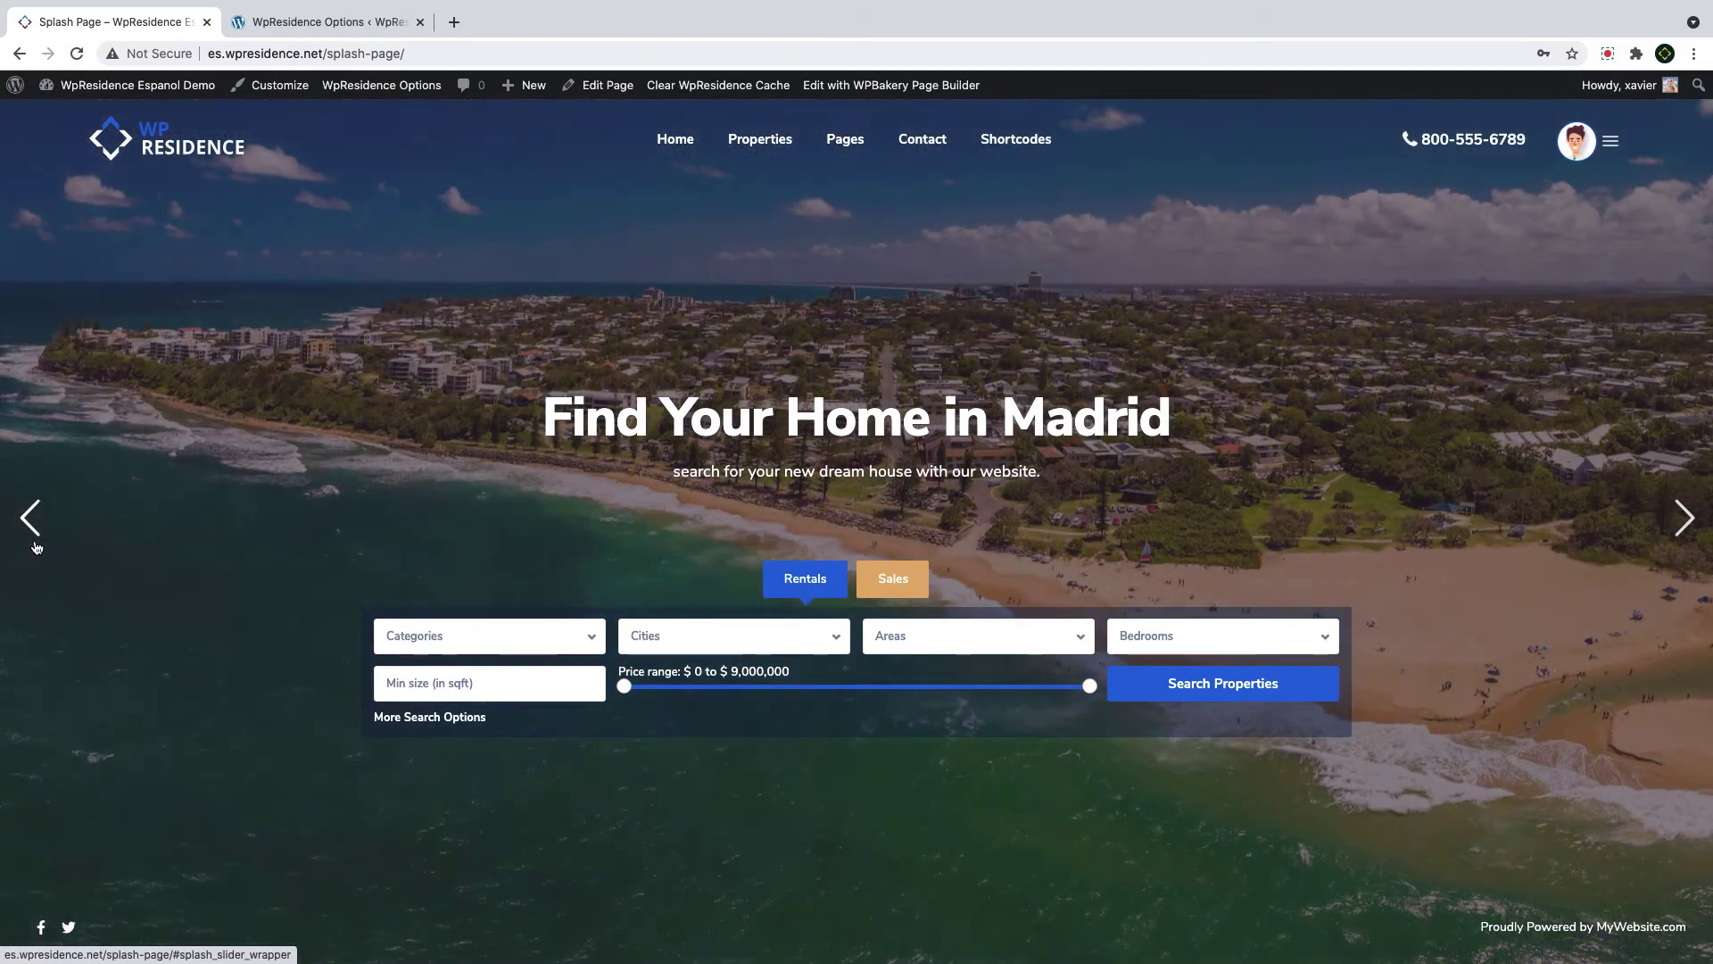
click(36, 546)
click(36, 546)
click(36, 547)
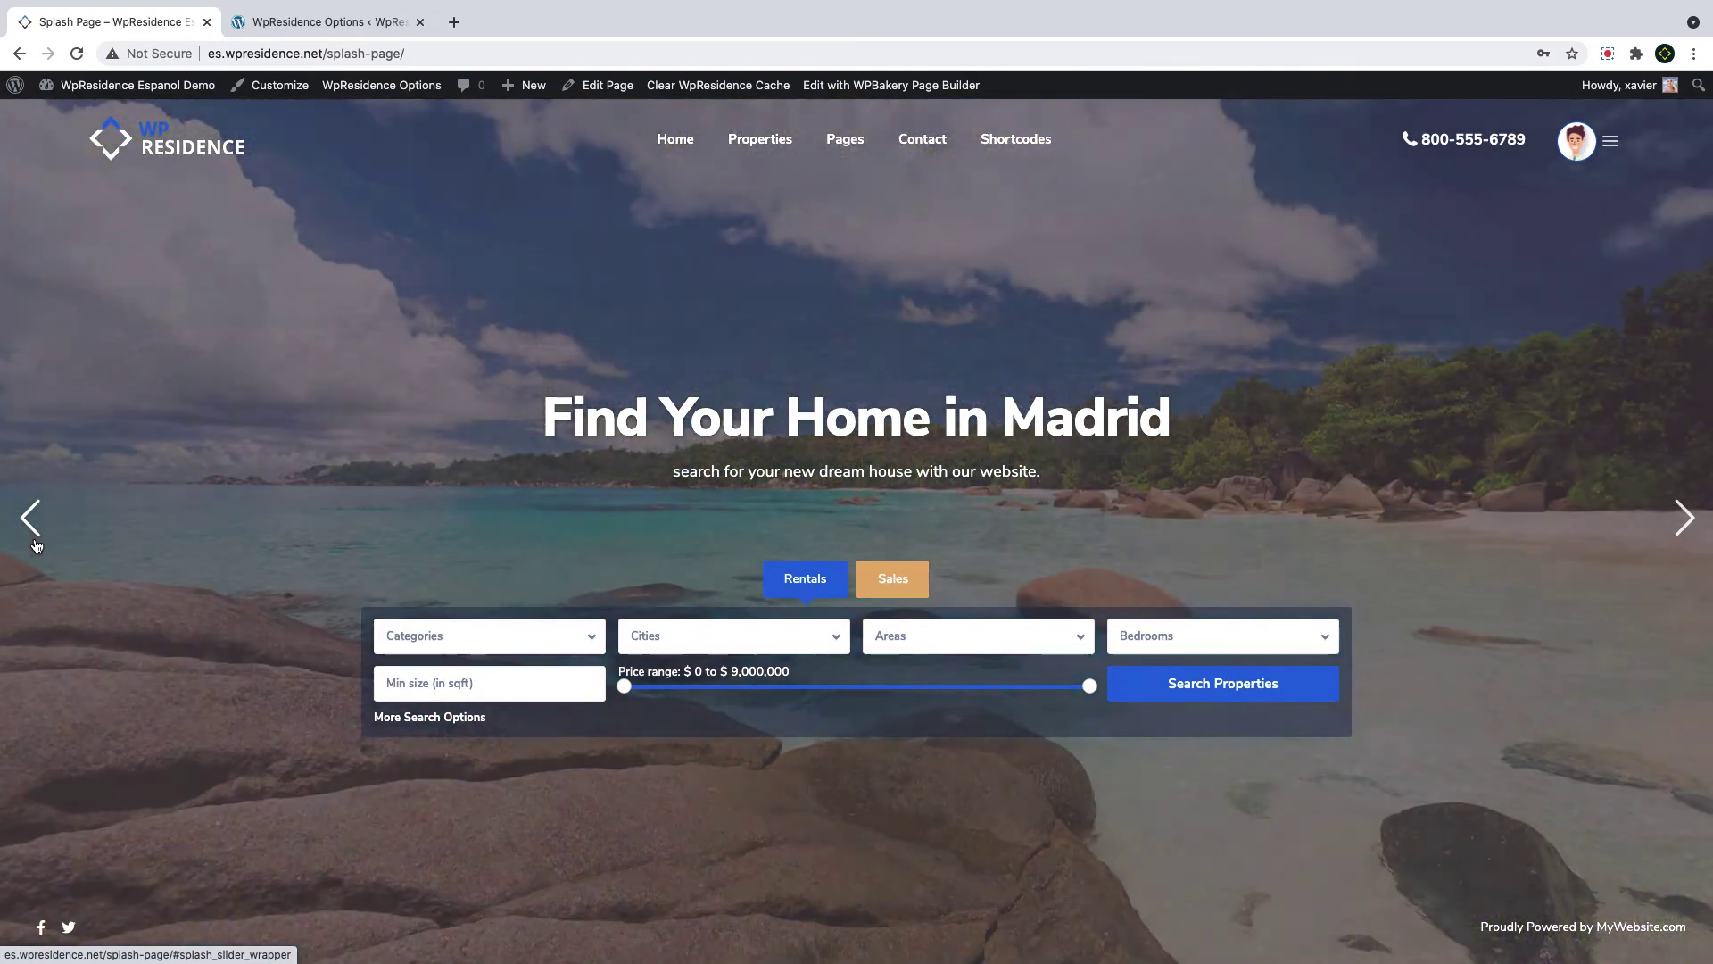
click(35, 547)
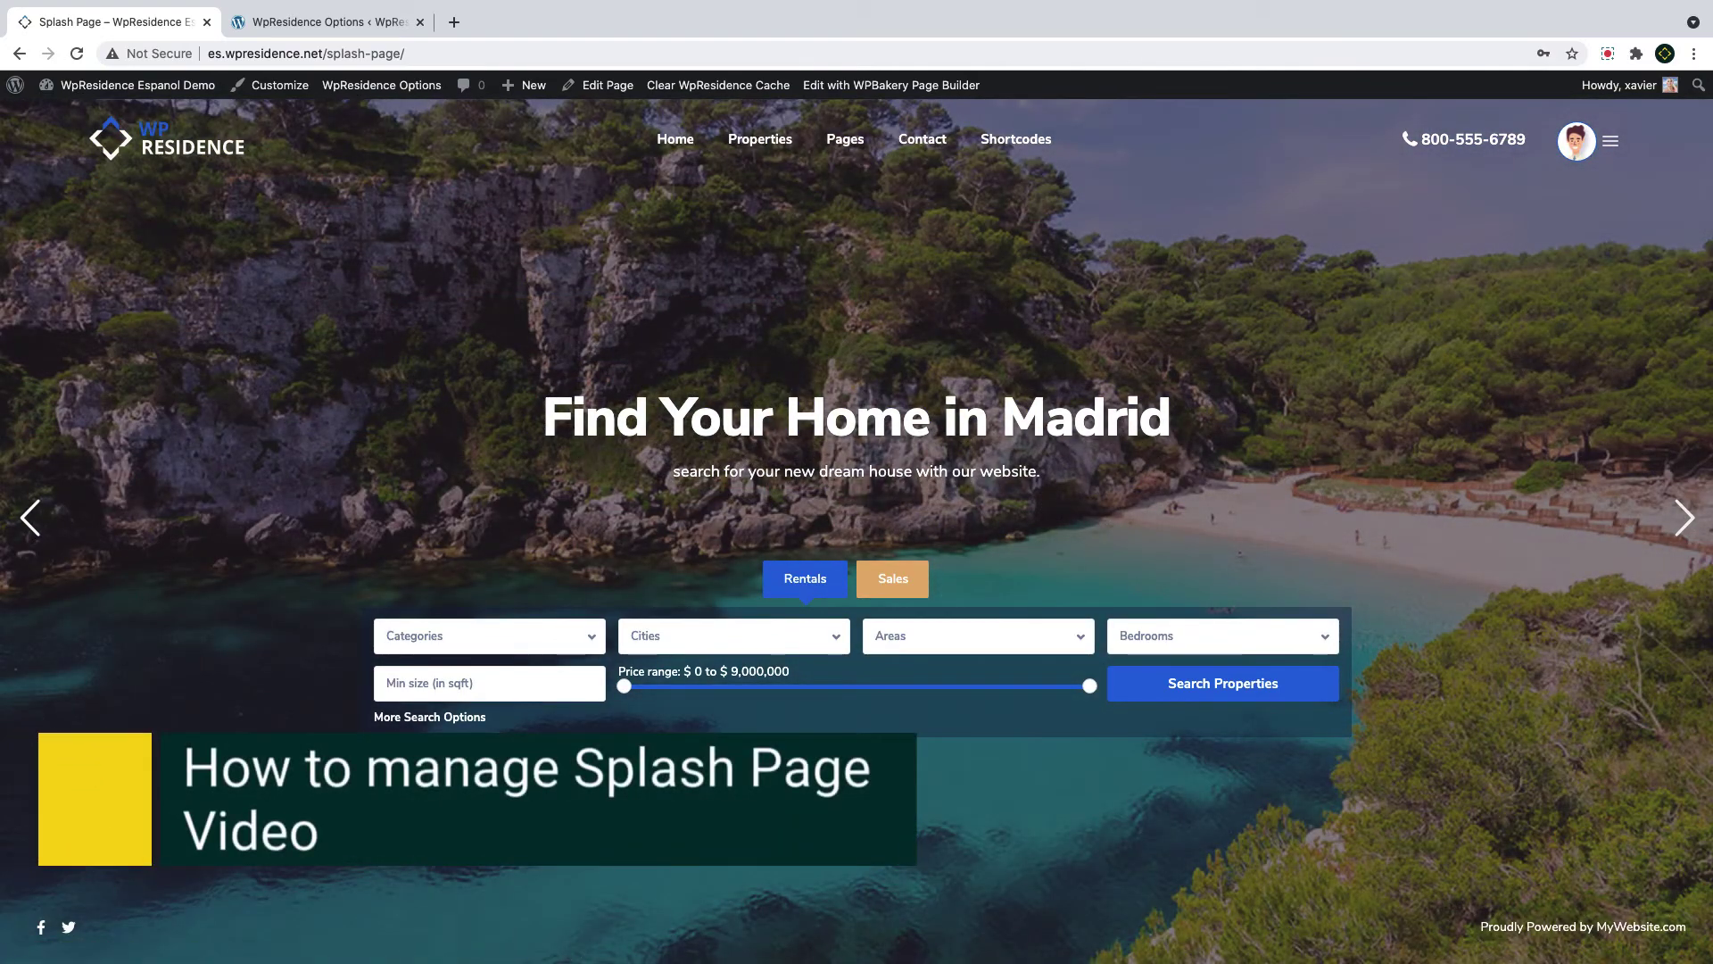
click(267, 27)
Switch the splash page type to video and remove the existing mp4
scroll(625, 377, up, 5)
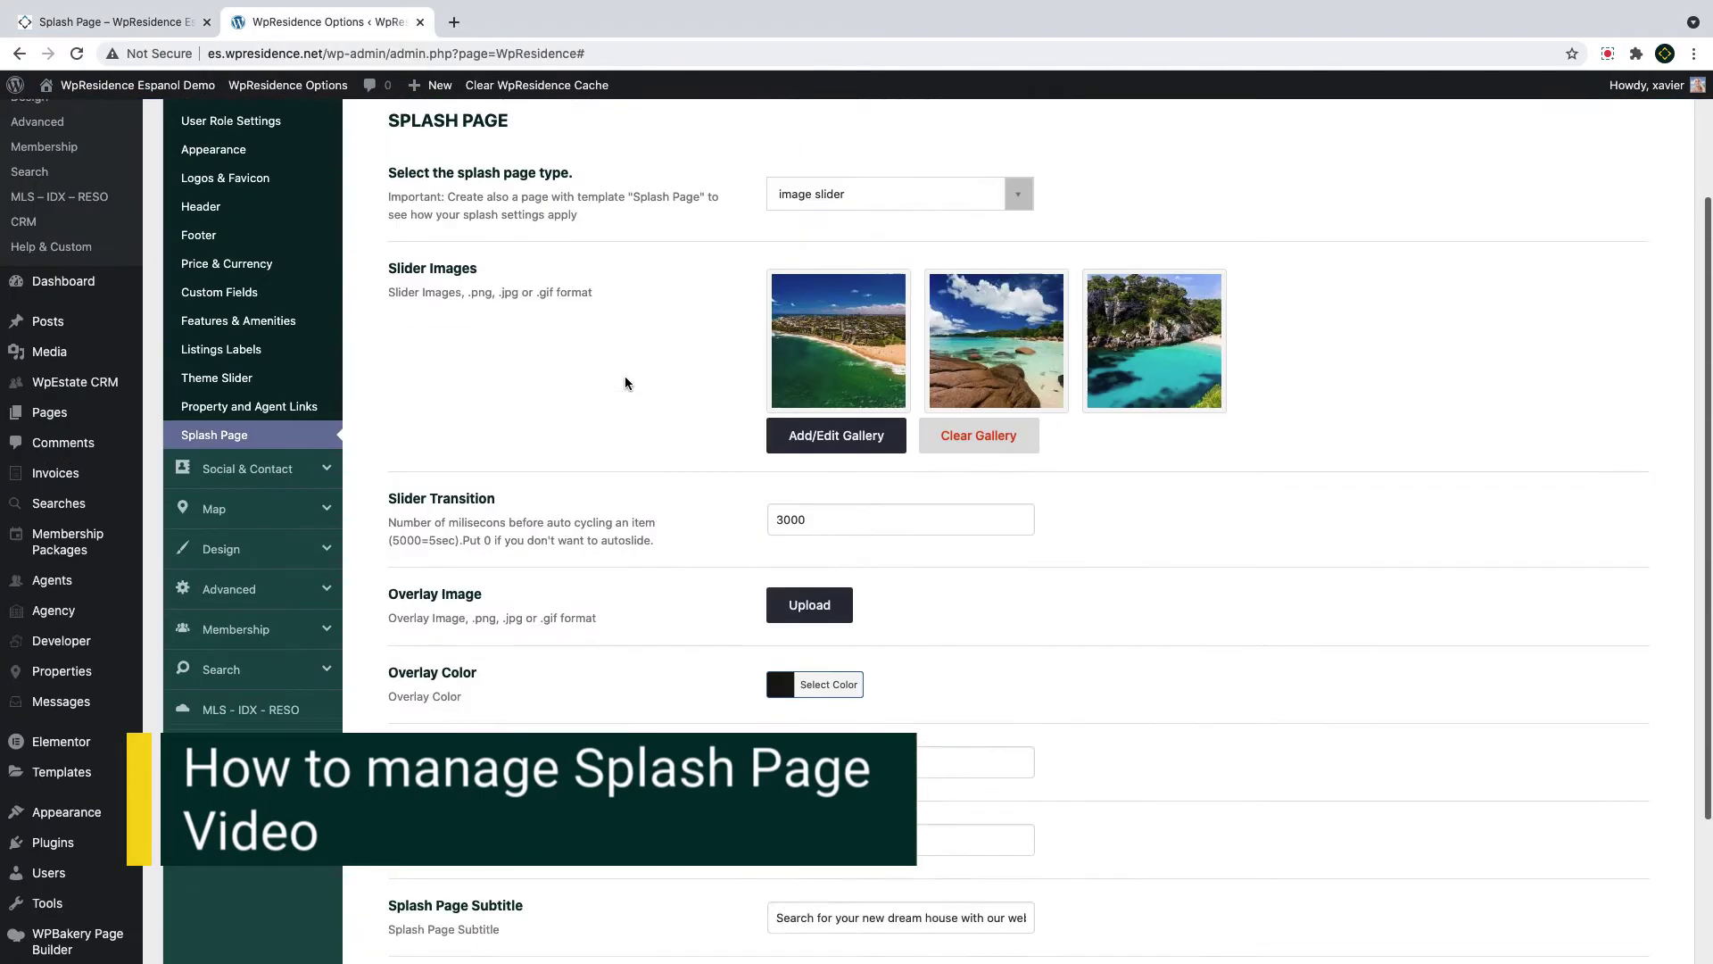
click(815, 321)
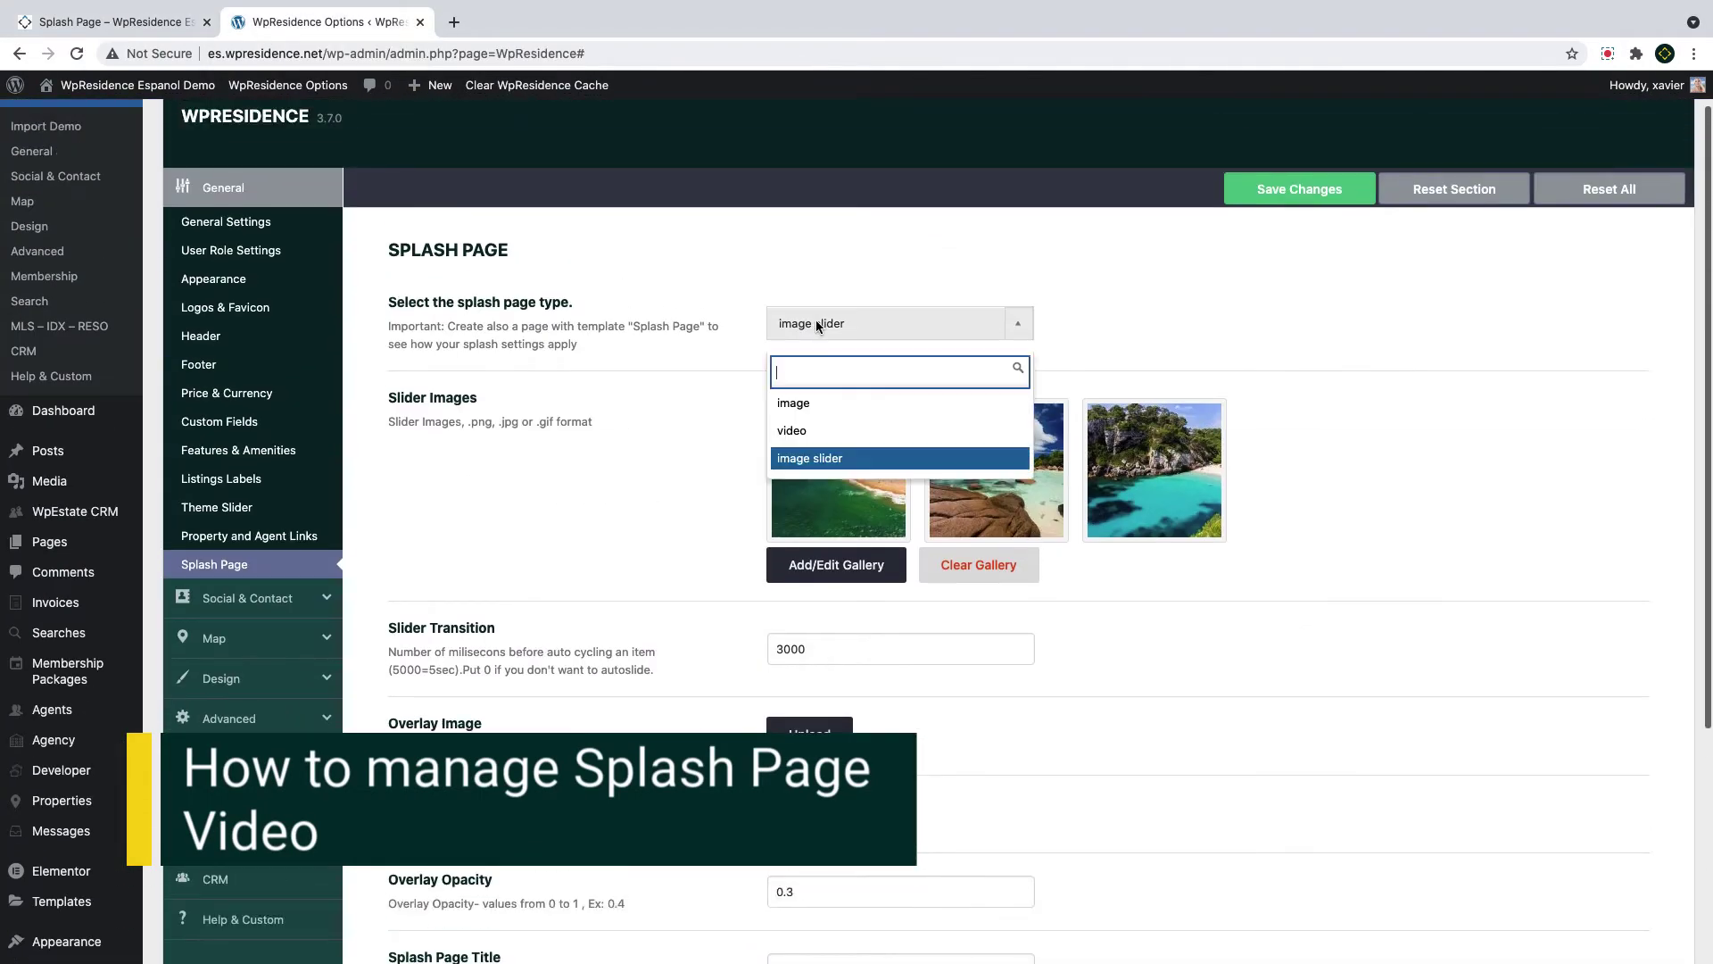
click(814, 430)
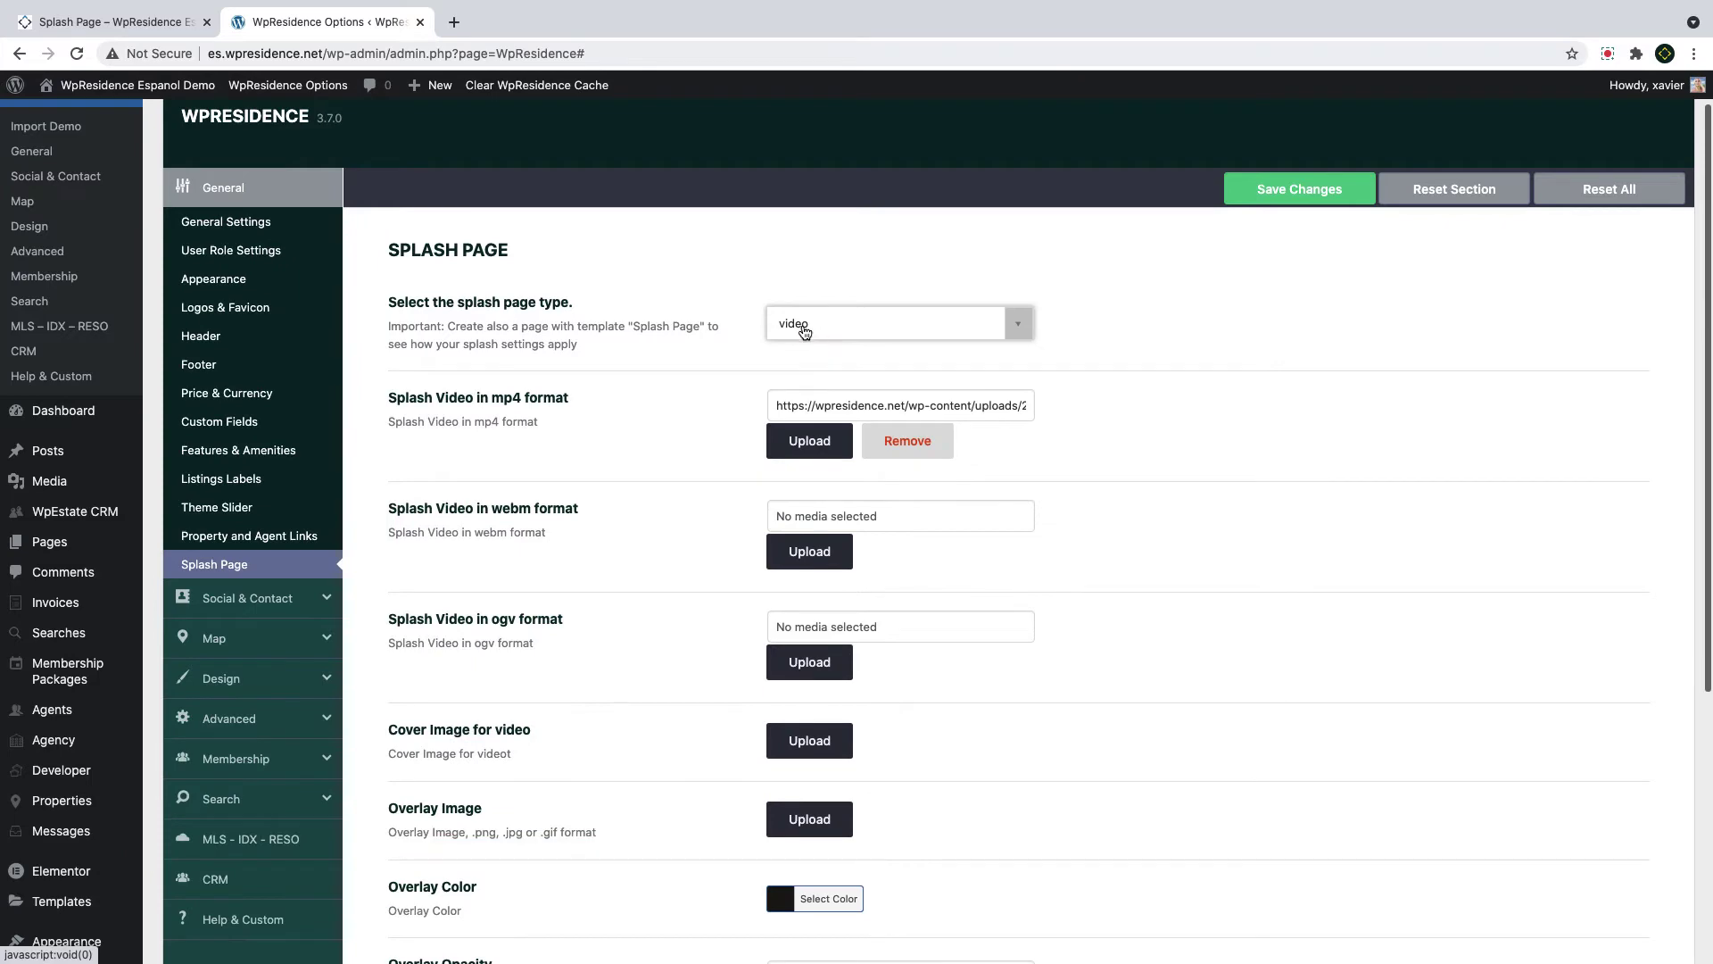
click(891, 443)
Upload video_es.mp4 and set it as the mp4 splash video
click(809, 441)
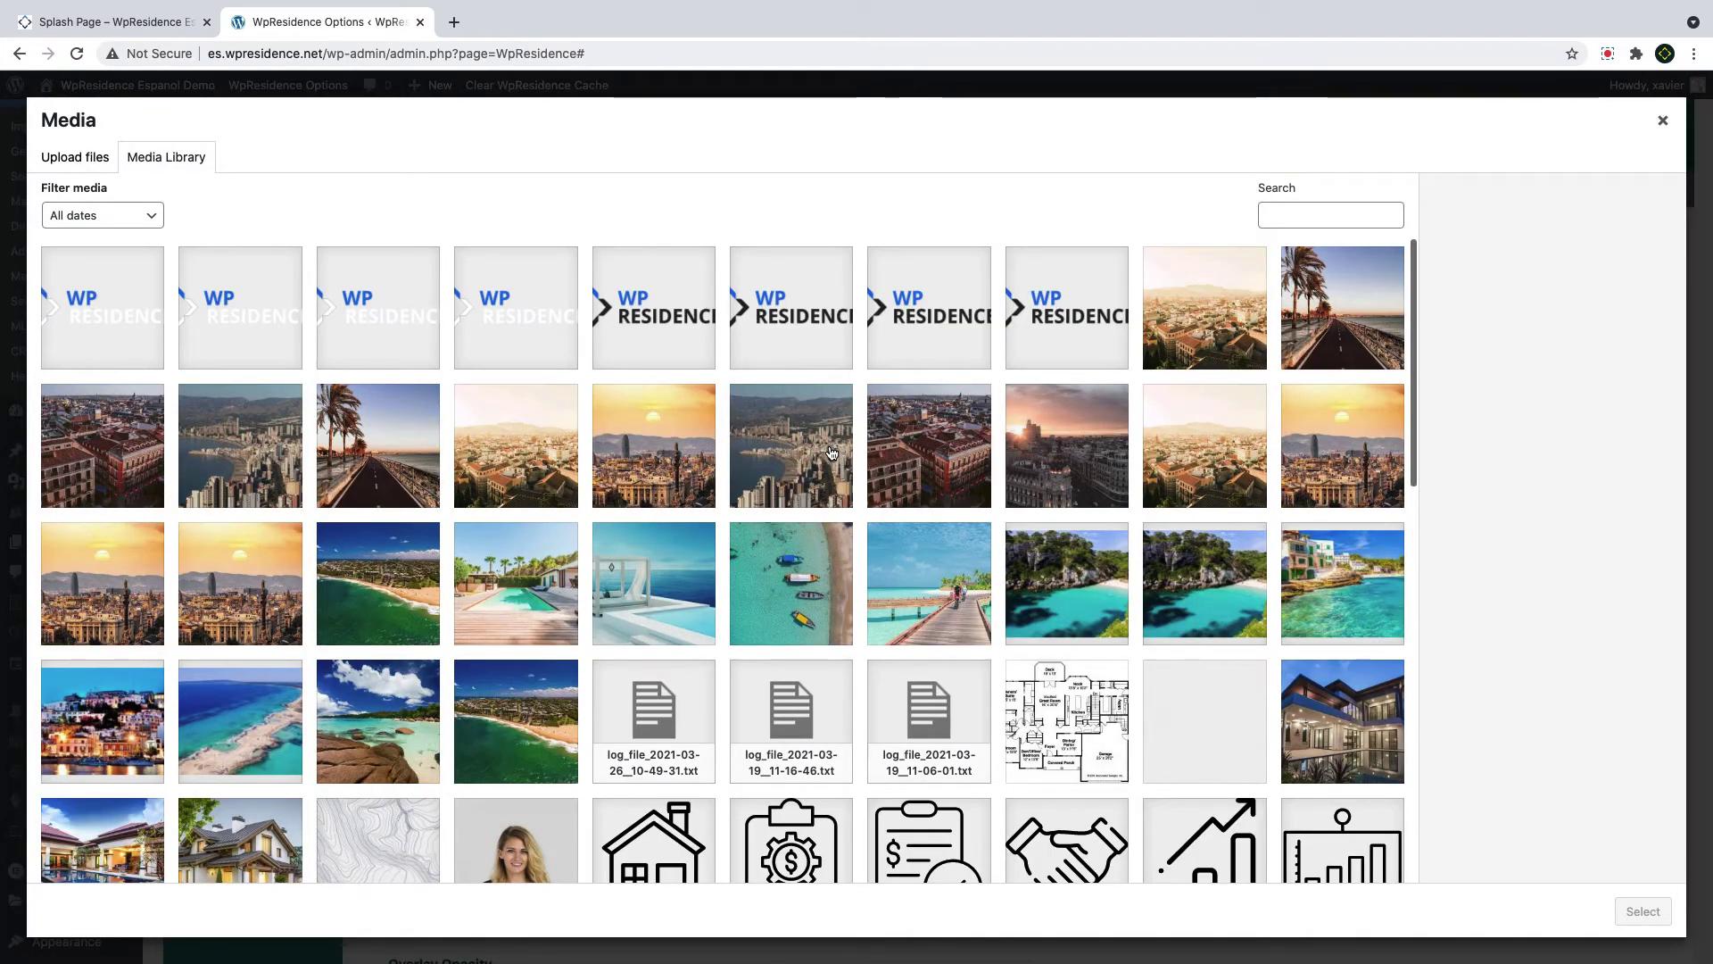
click(75, 157)
click(697, 205)
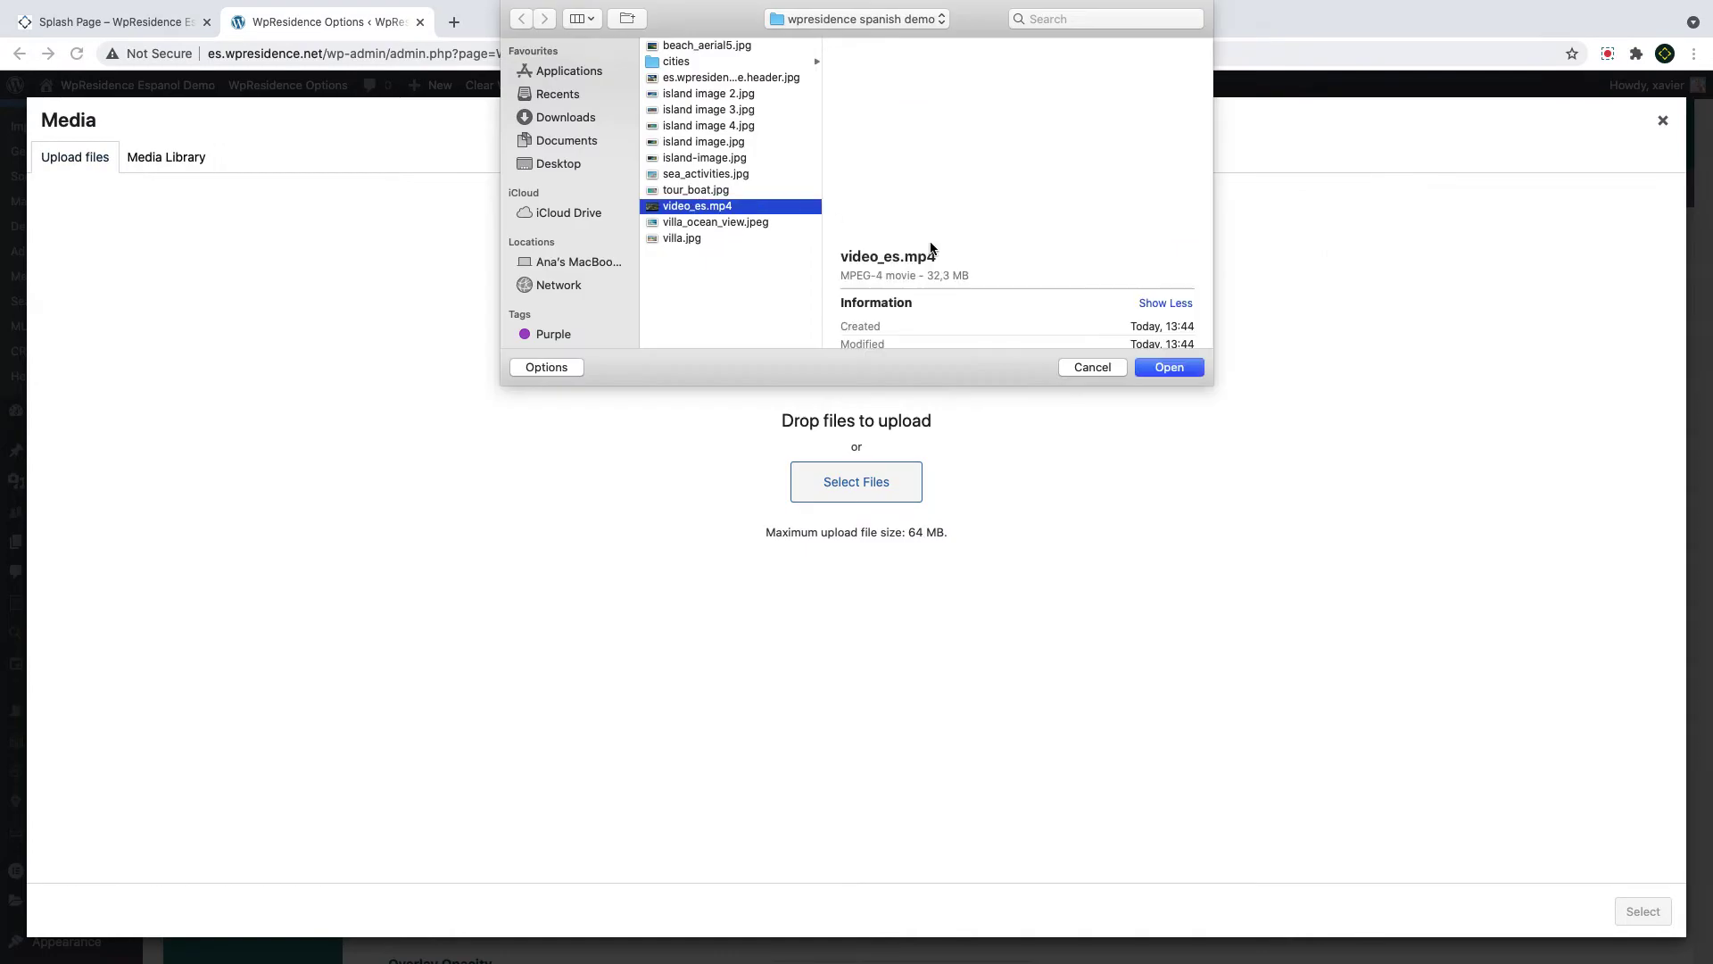
click(1172, 369)
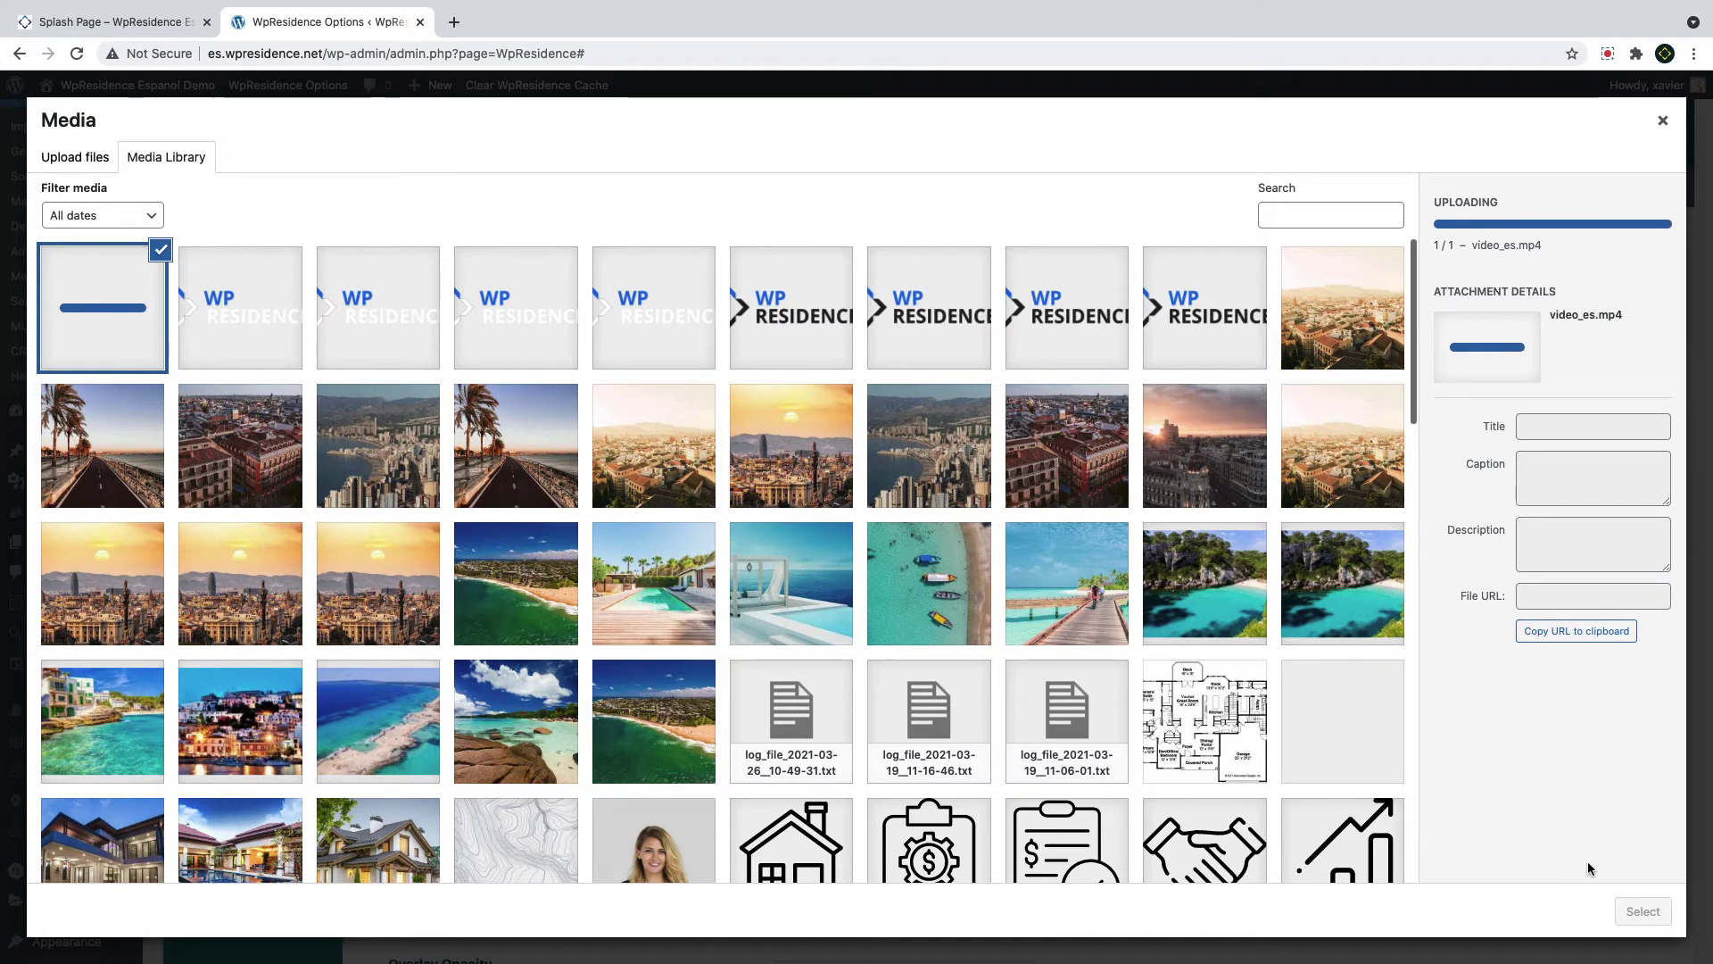
click(1642, 911)
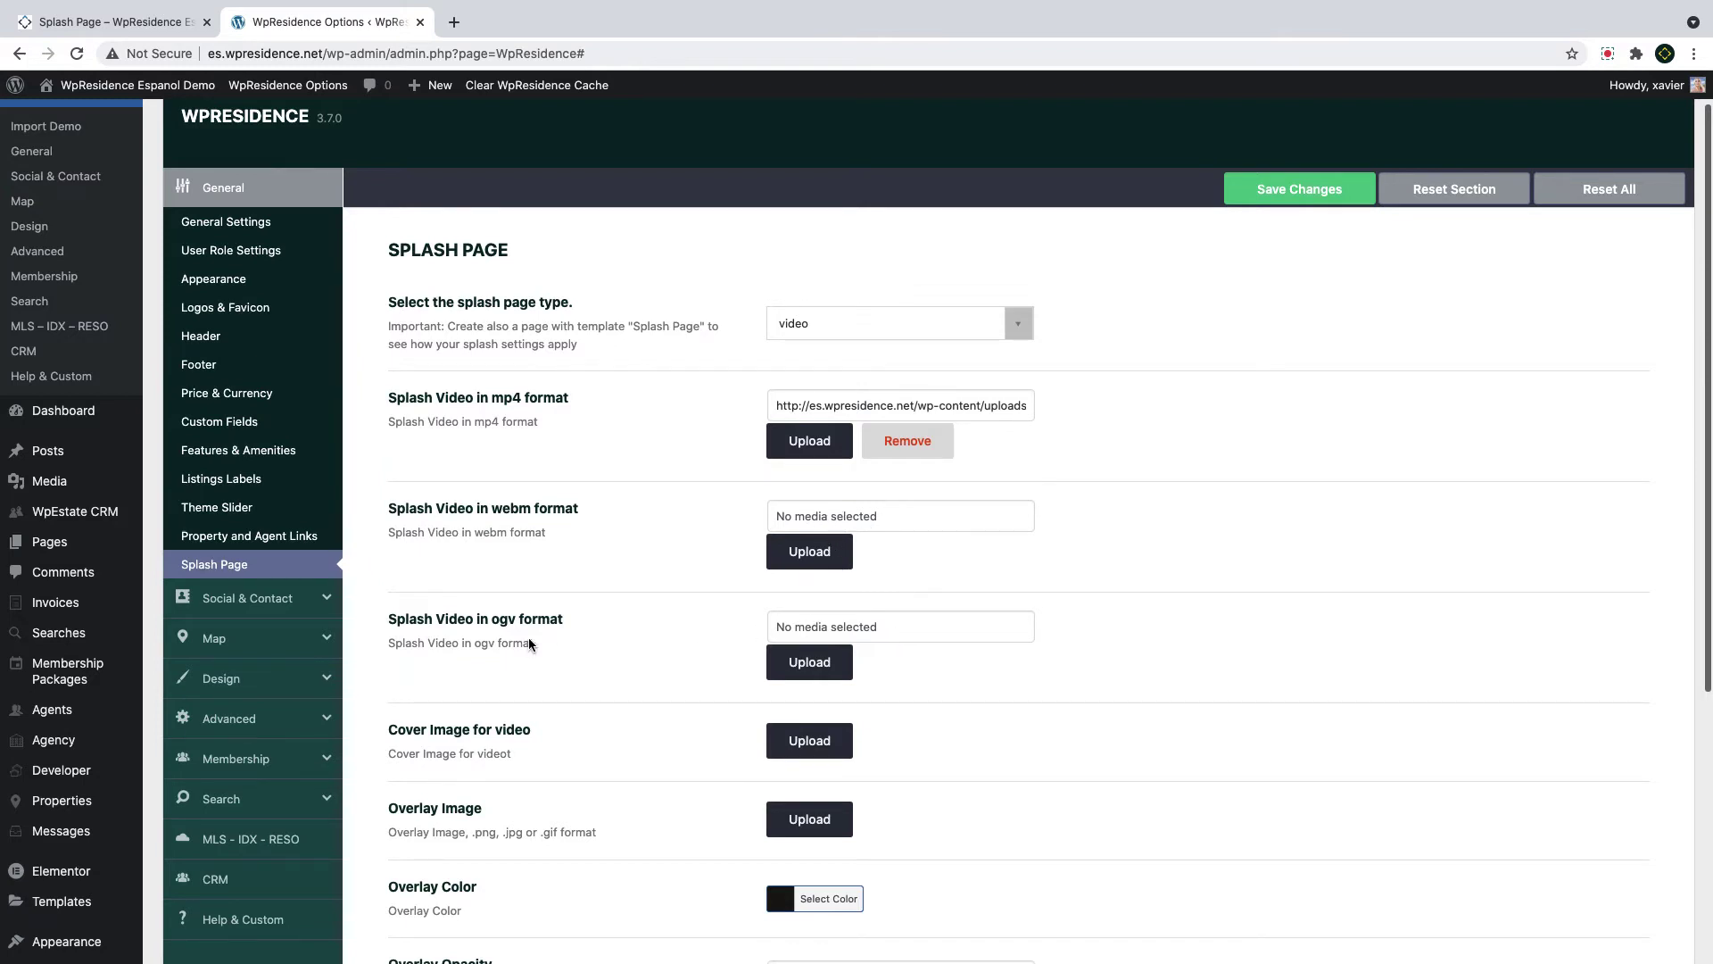
drag(558, 619, 448, 620)
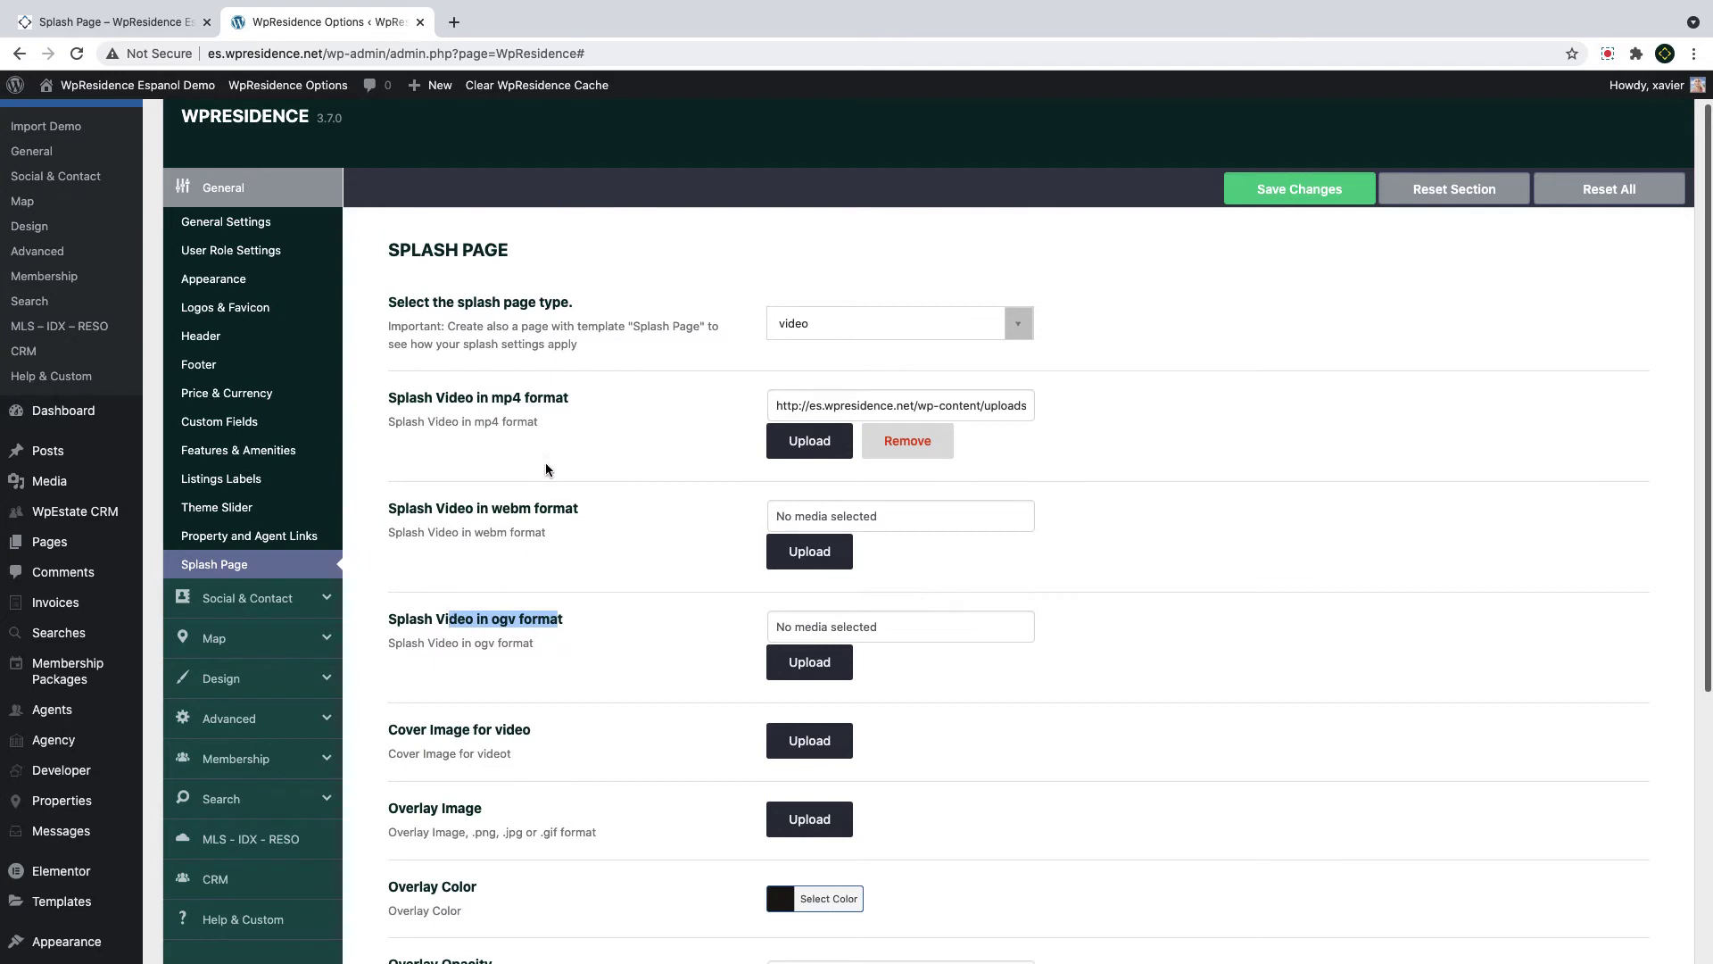
scroll(546, 470, down, 3)
scroll(754, 503, down, 1)
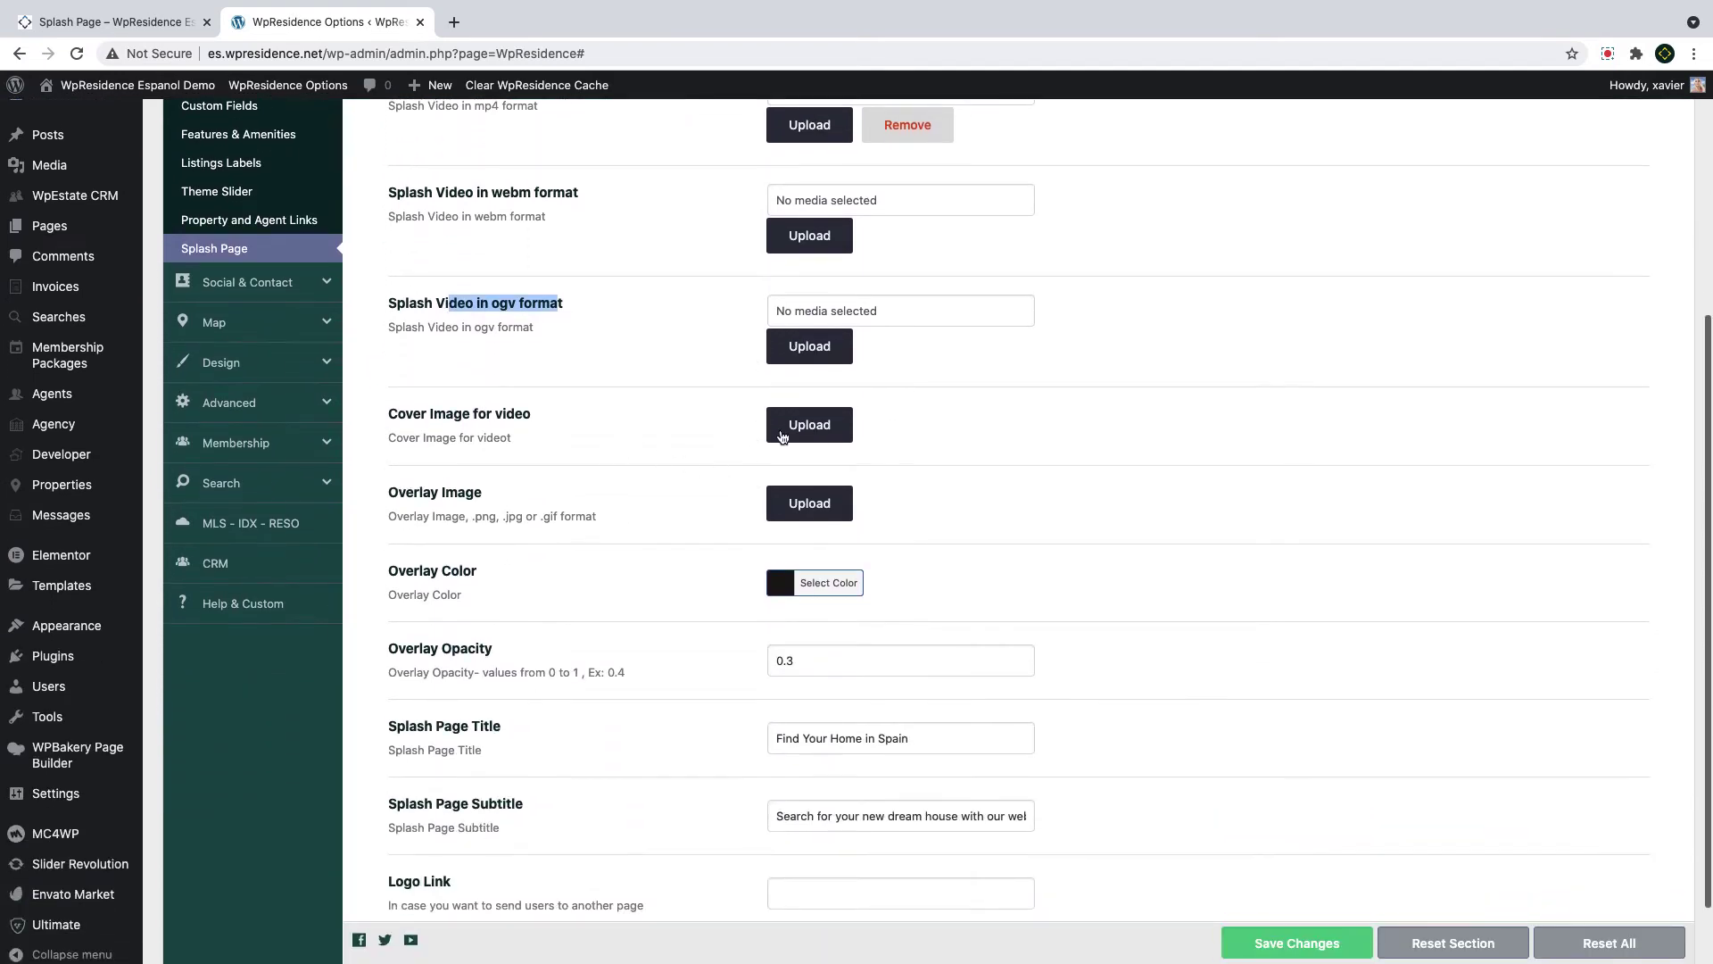
Set the beach_aerial5 aerial beach photo as the splash video's cover image
click(816, 431)
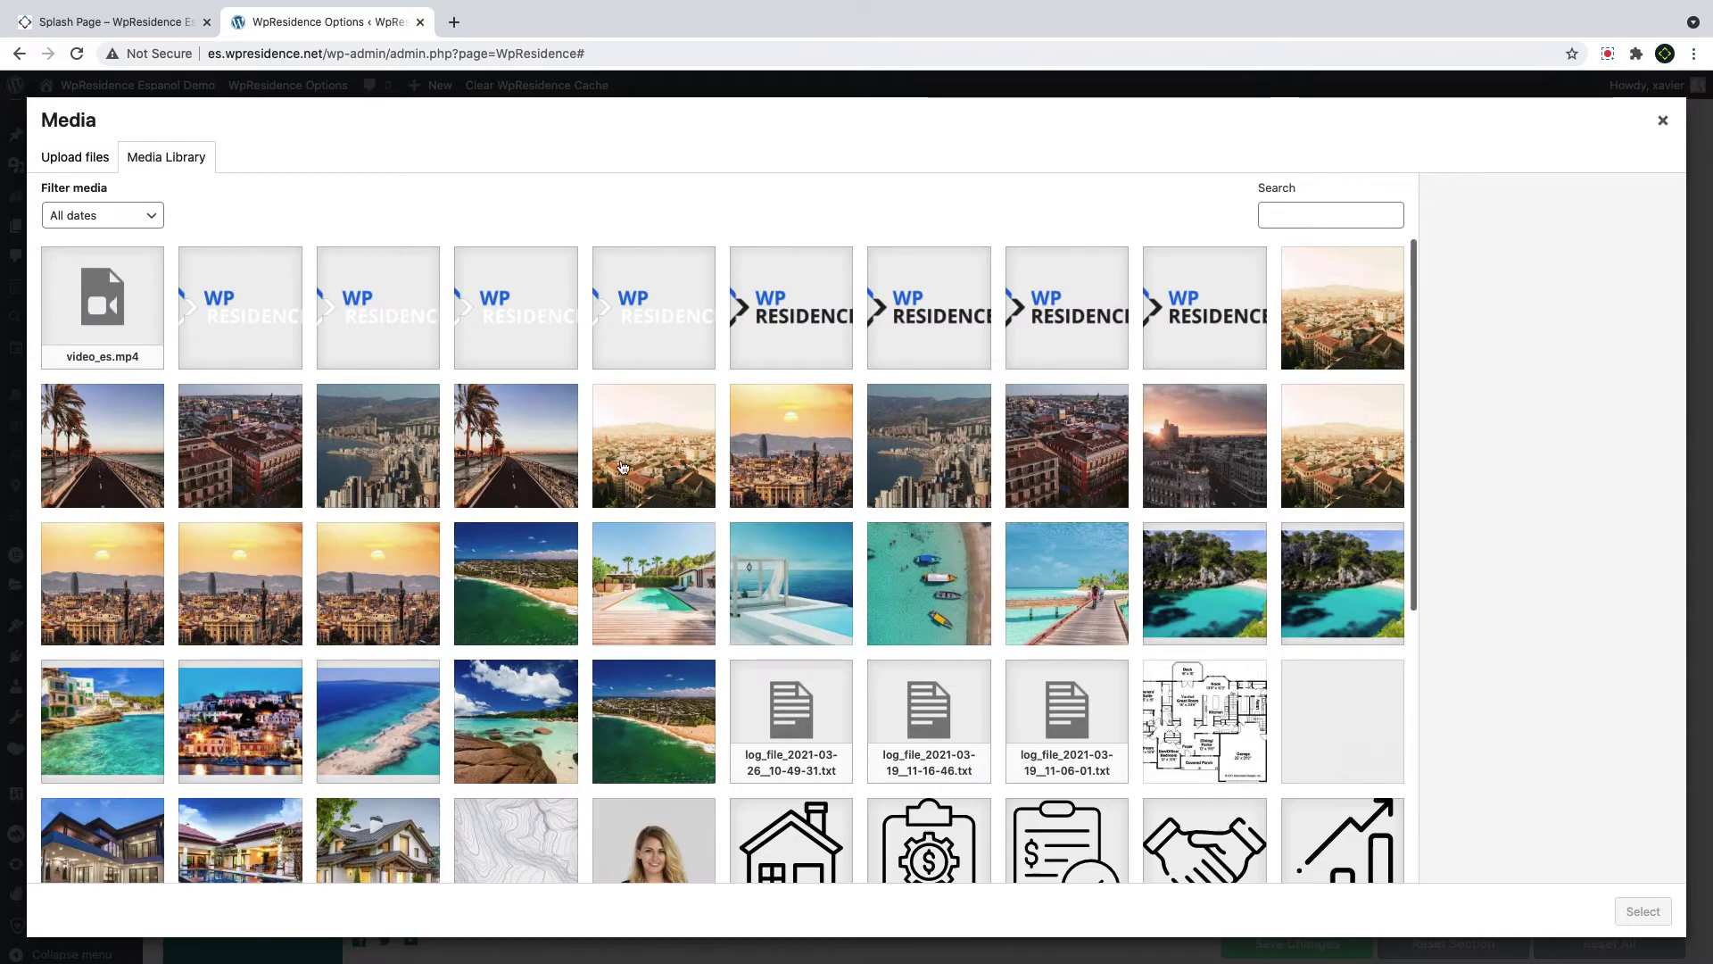
click(538, 571)
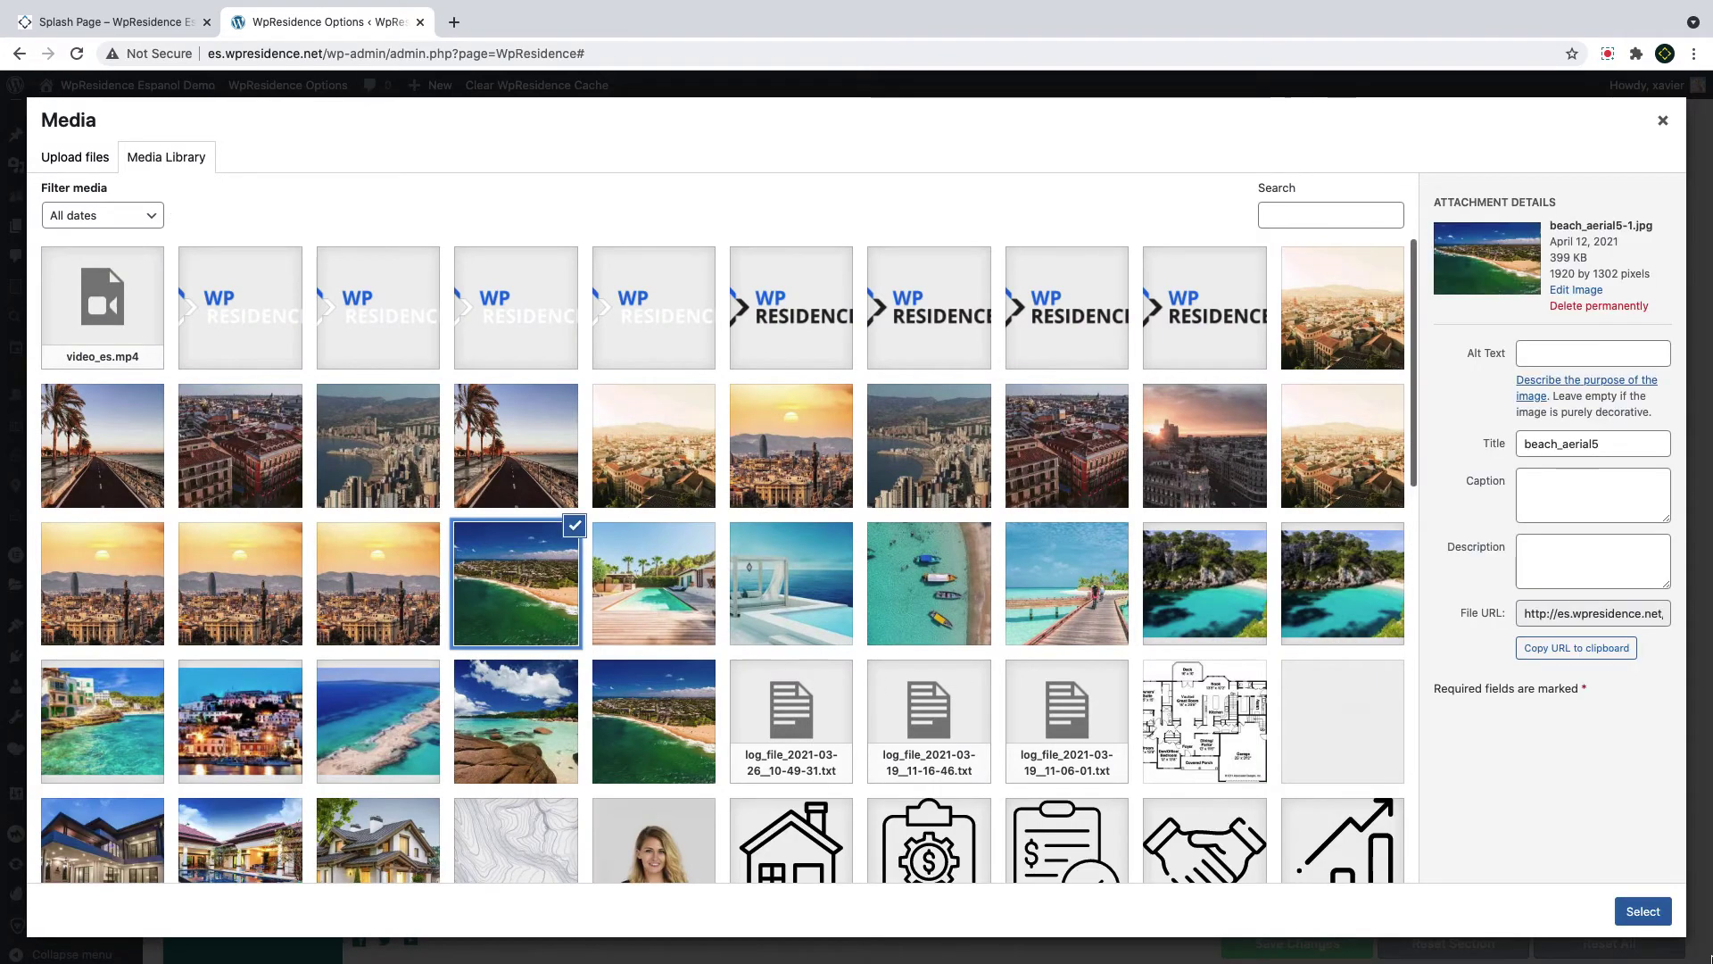
click(1642, 911)
Save the splash page settings, including the title 'Find Your Home in Spain'
scroll(547, 572, down, 4)
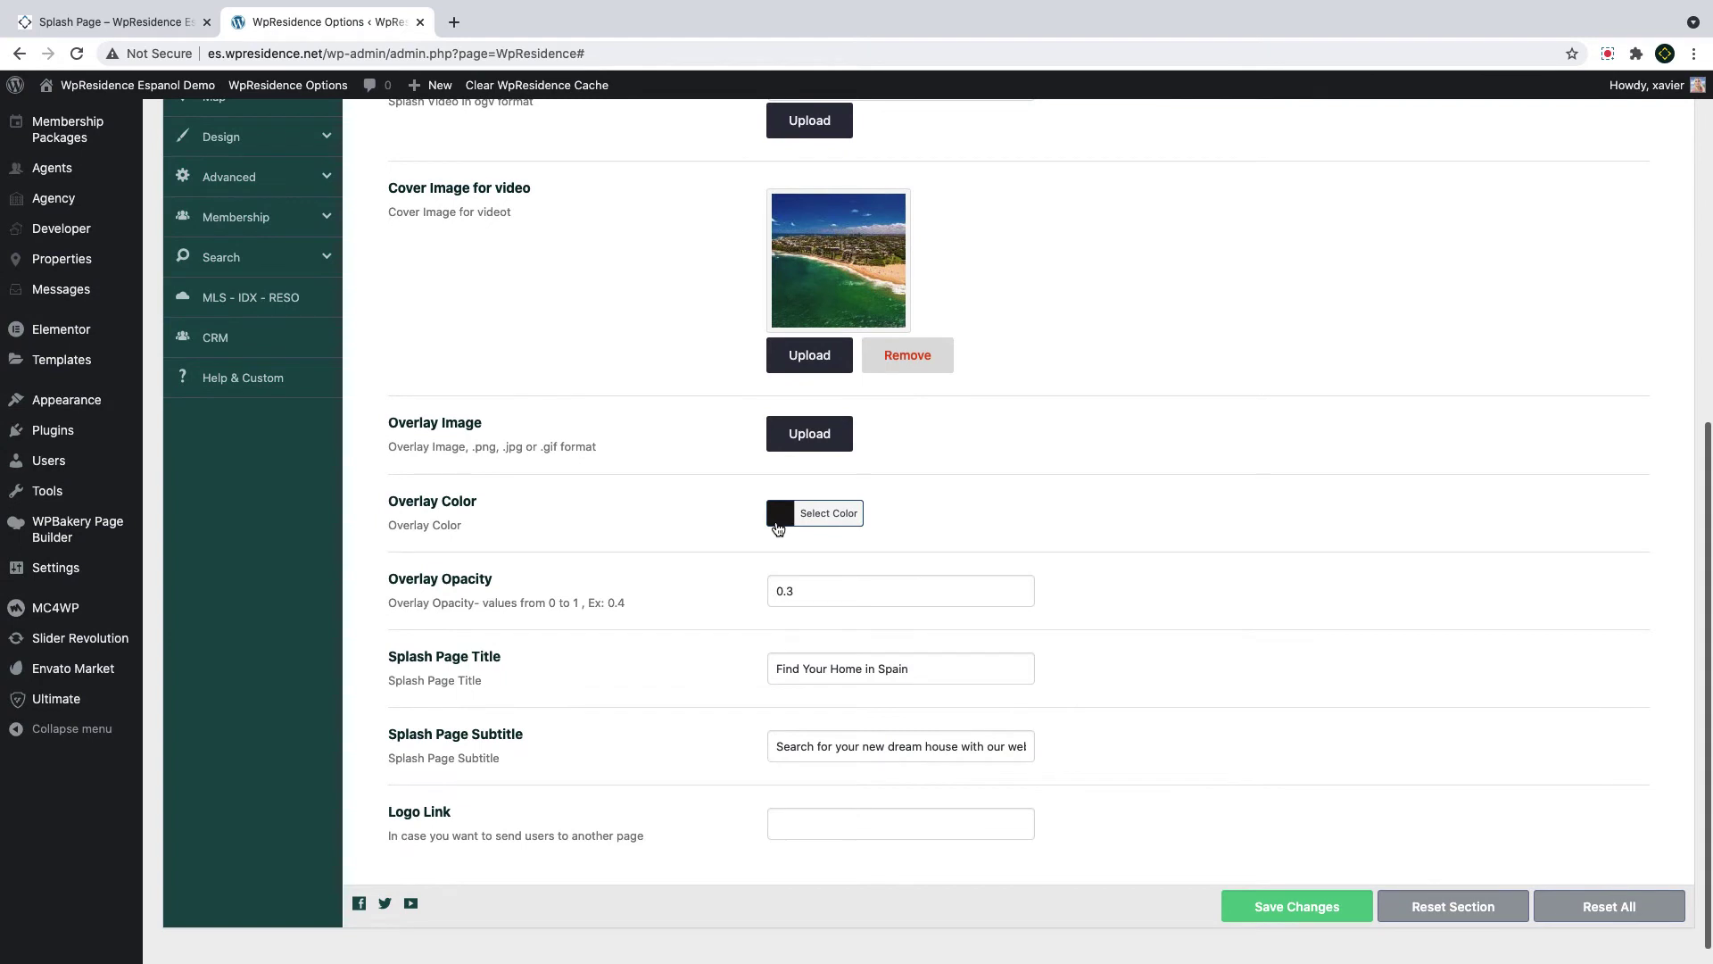
scroll(778, 528, down, 1)
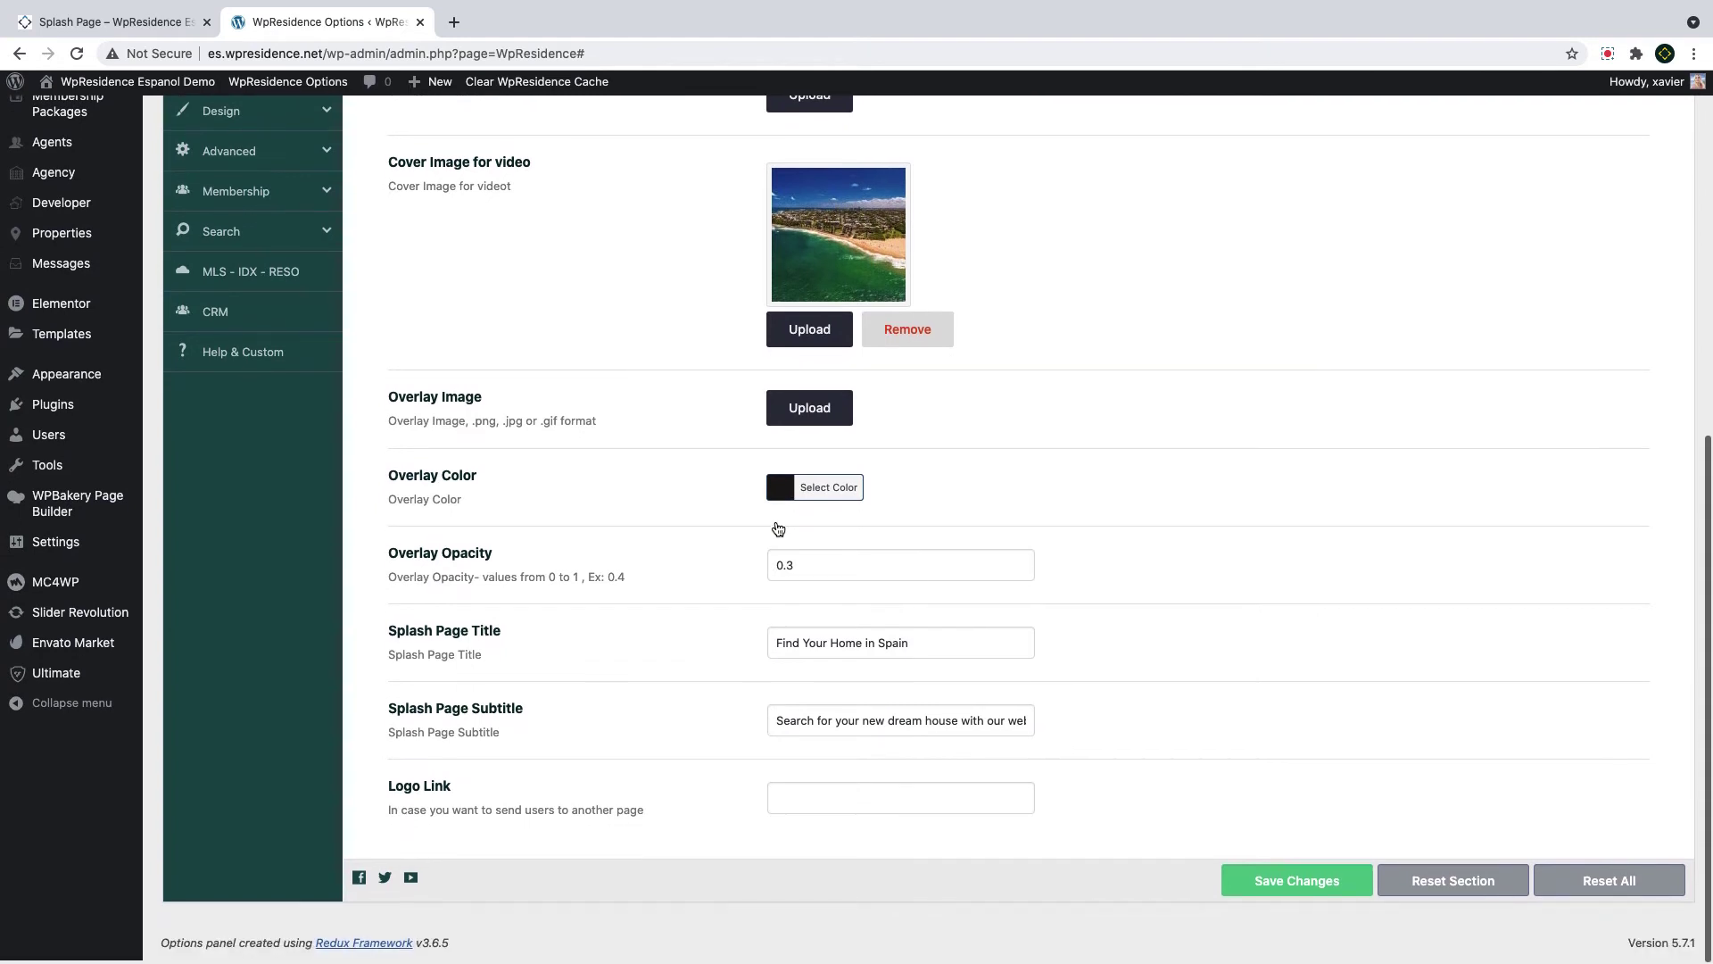
click(953, 654)
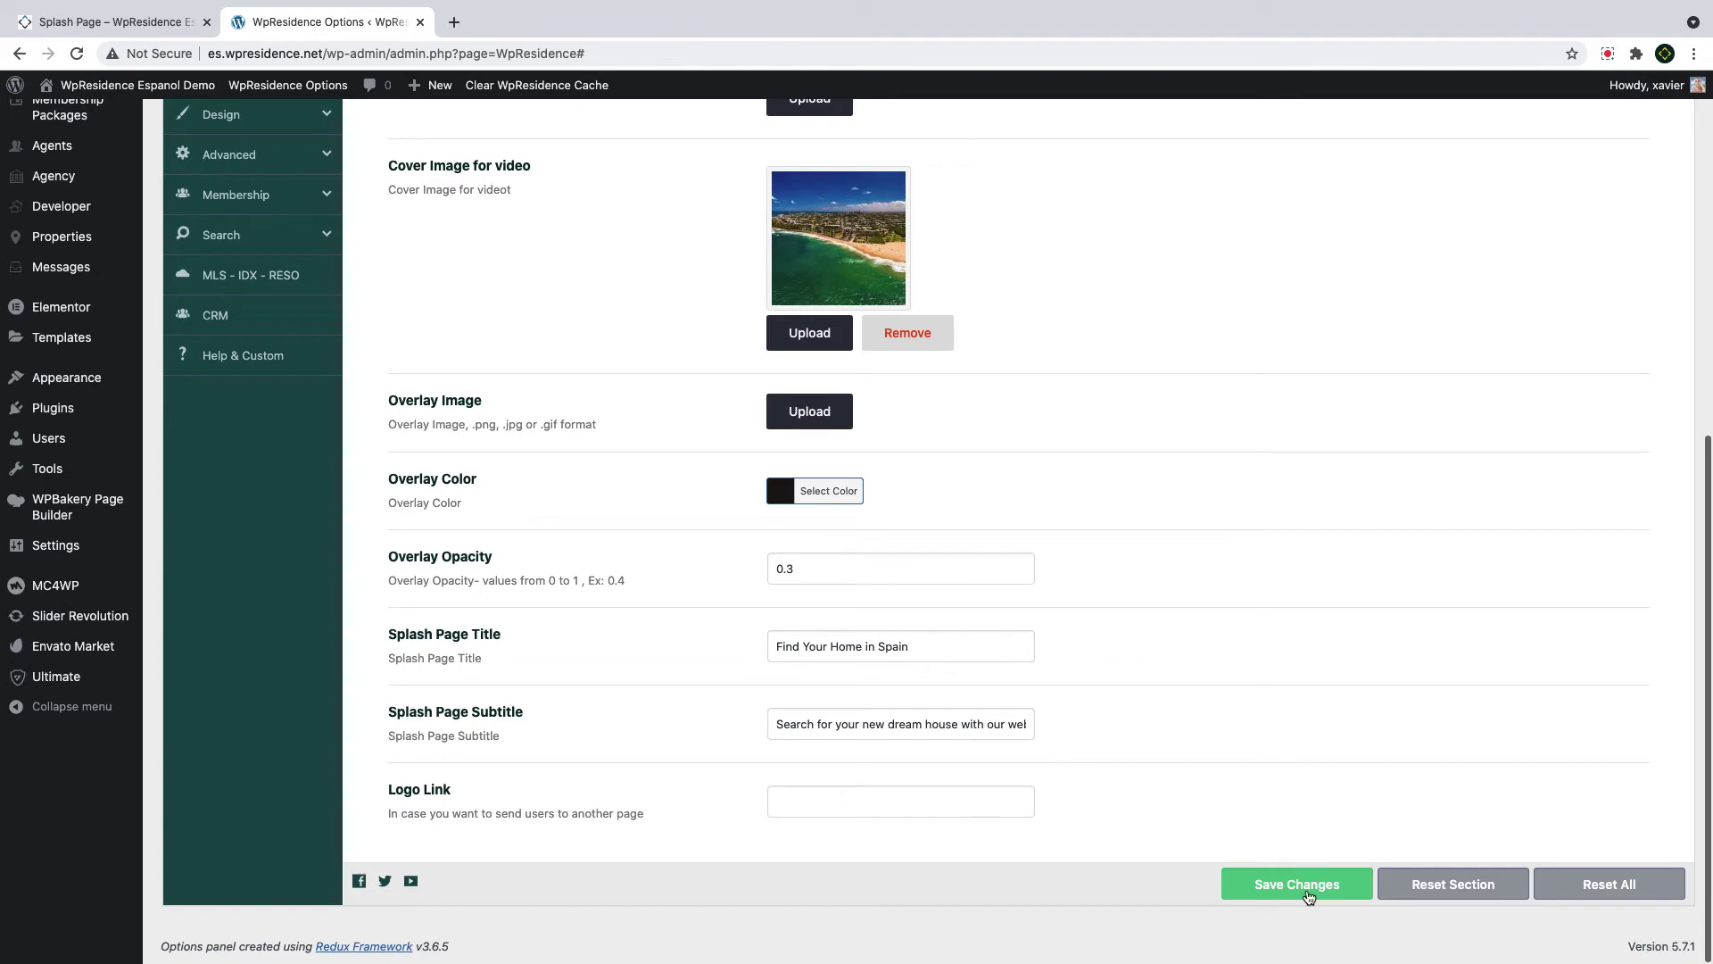
click(1308, 896)
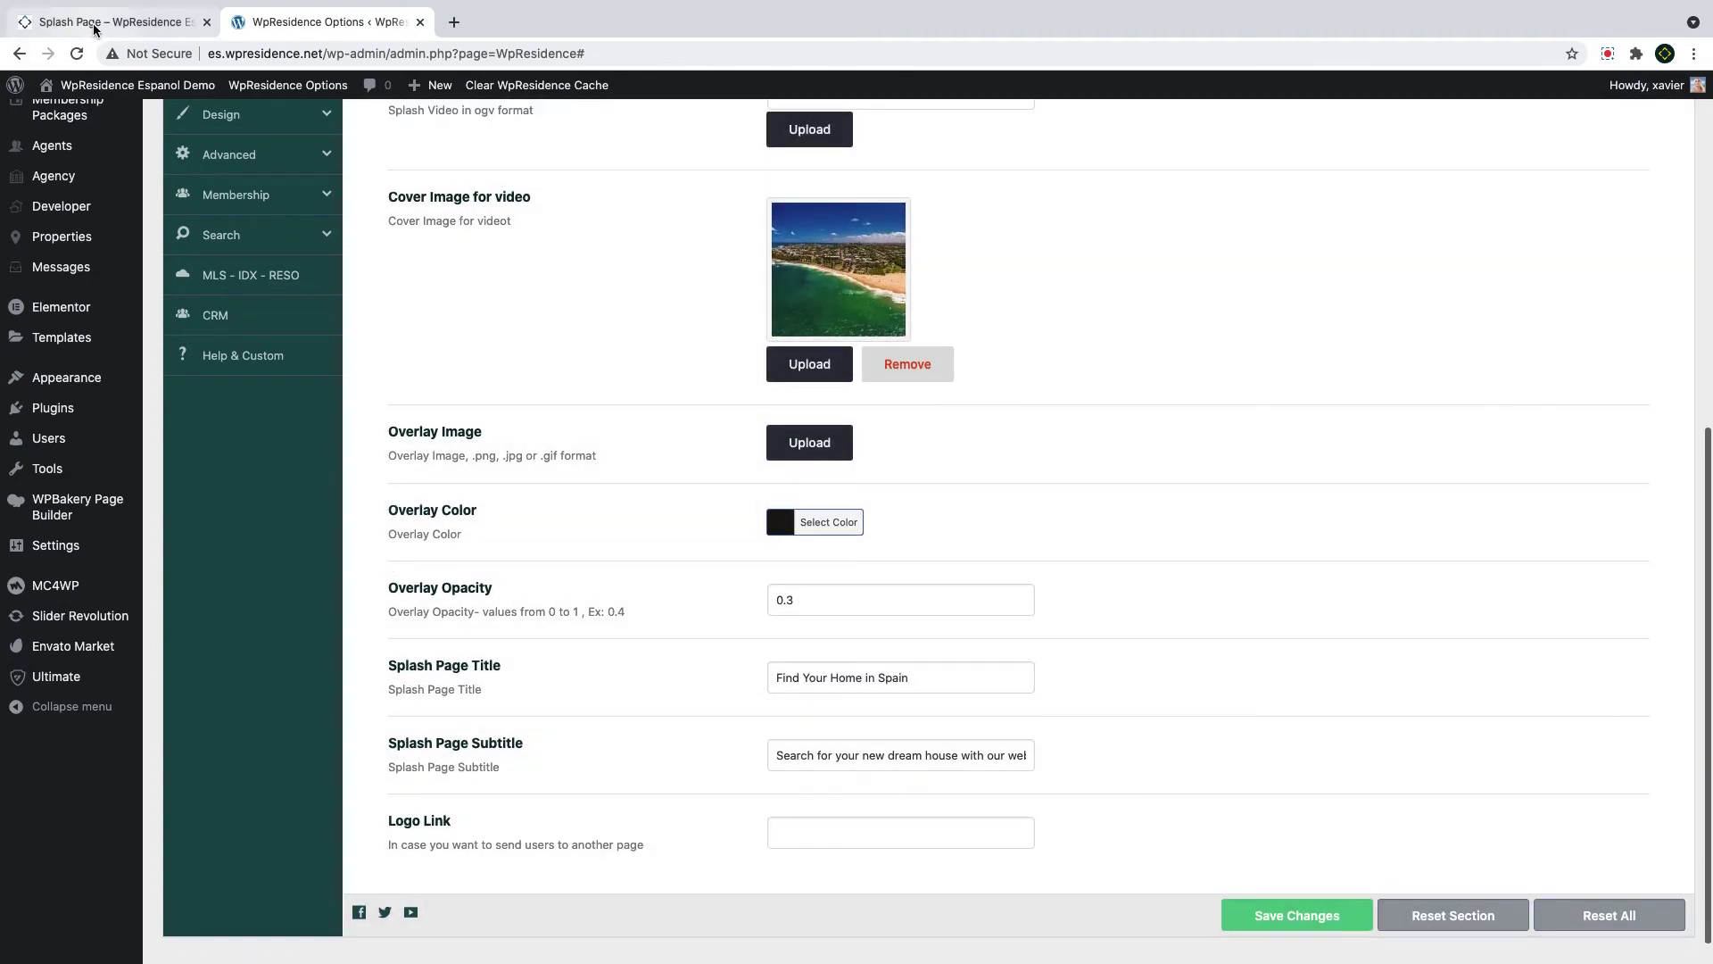
Switch to the live Splash Page tab and reload it to see the saved changes
click(96, 23)
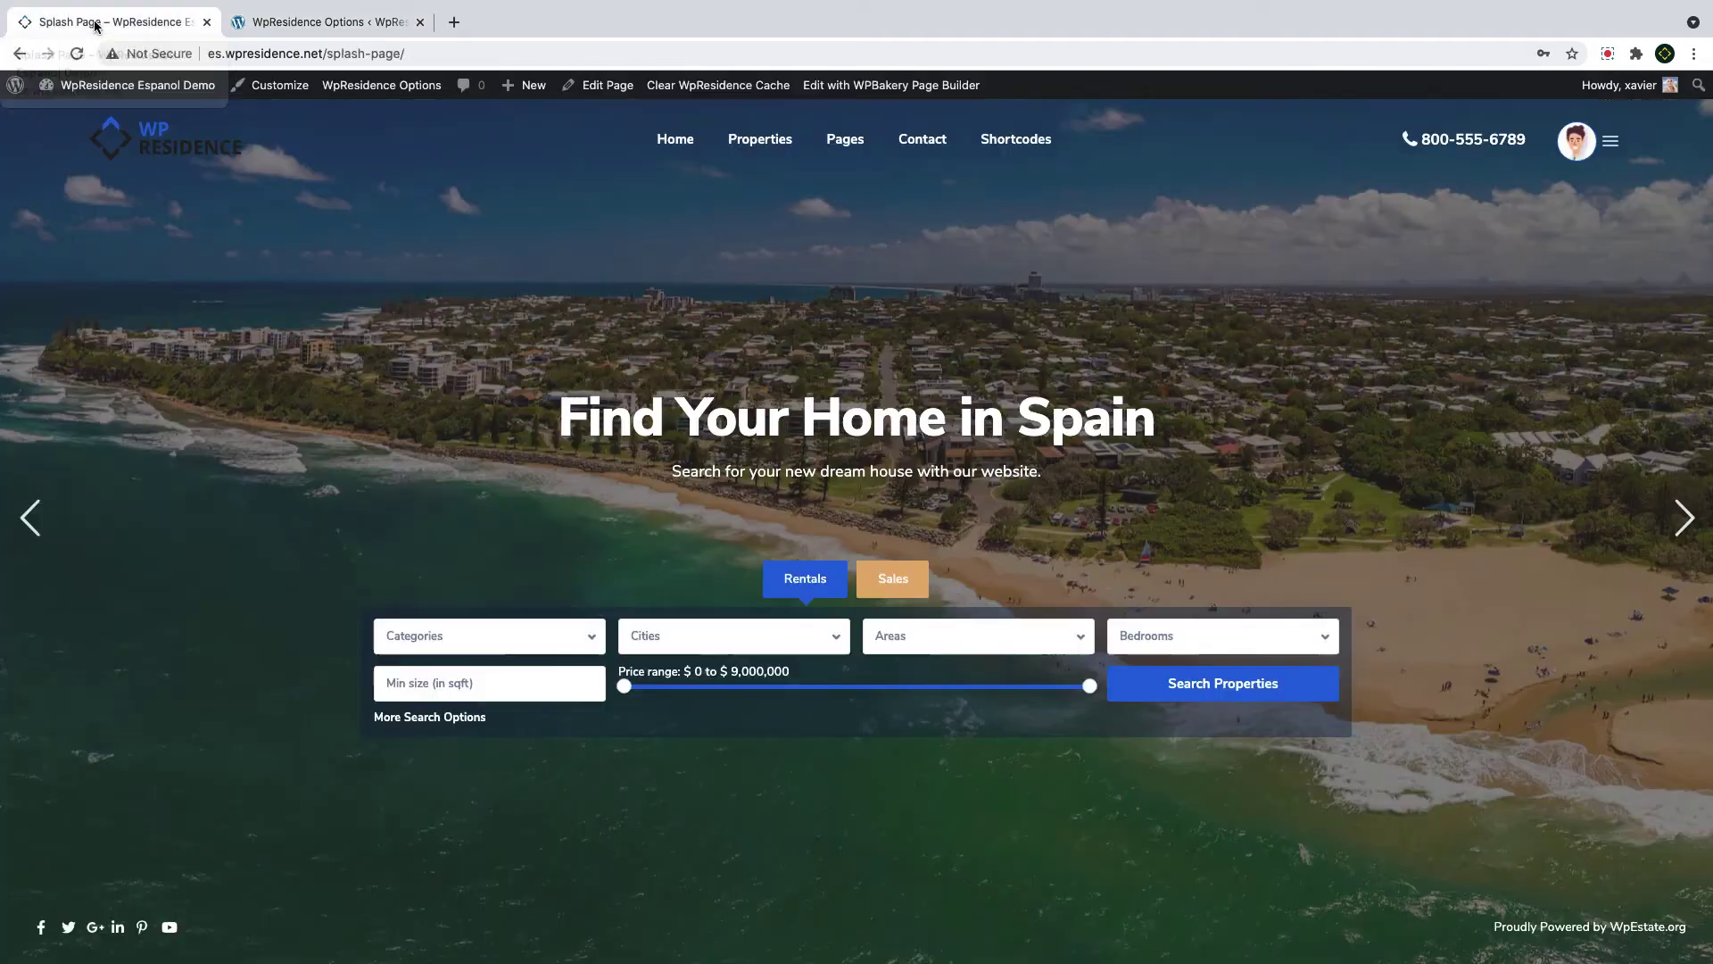
key(super+r)
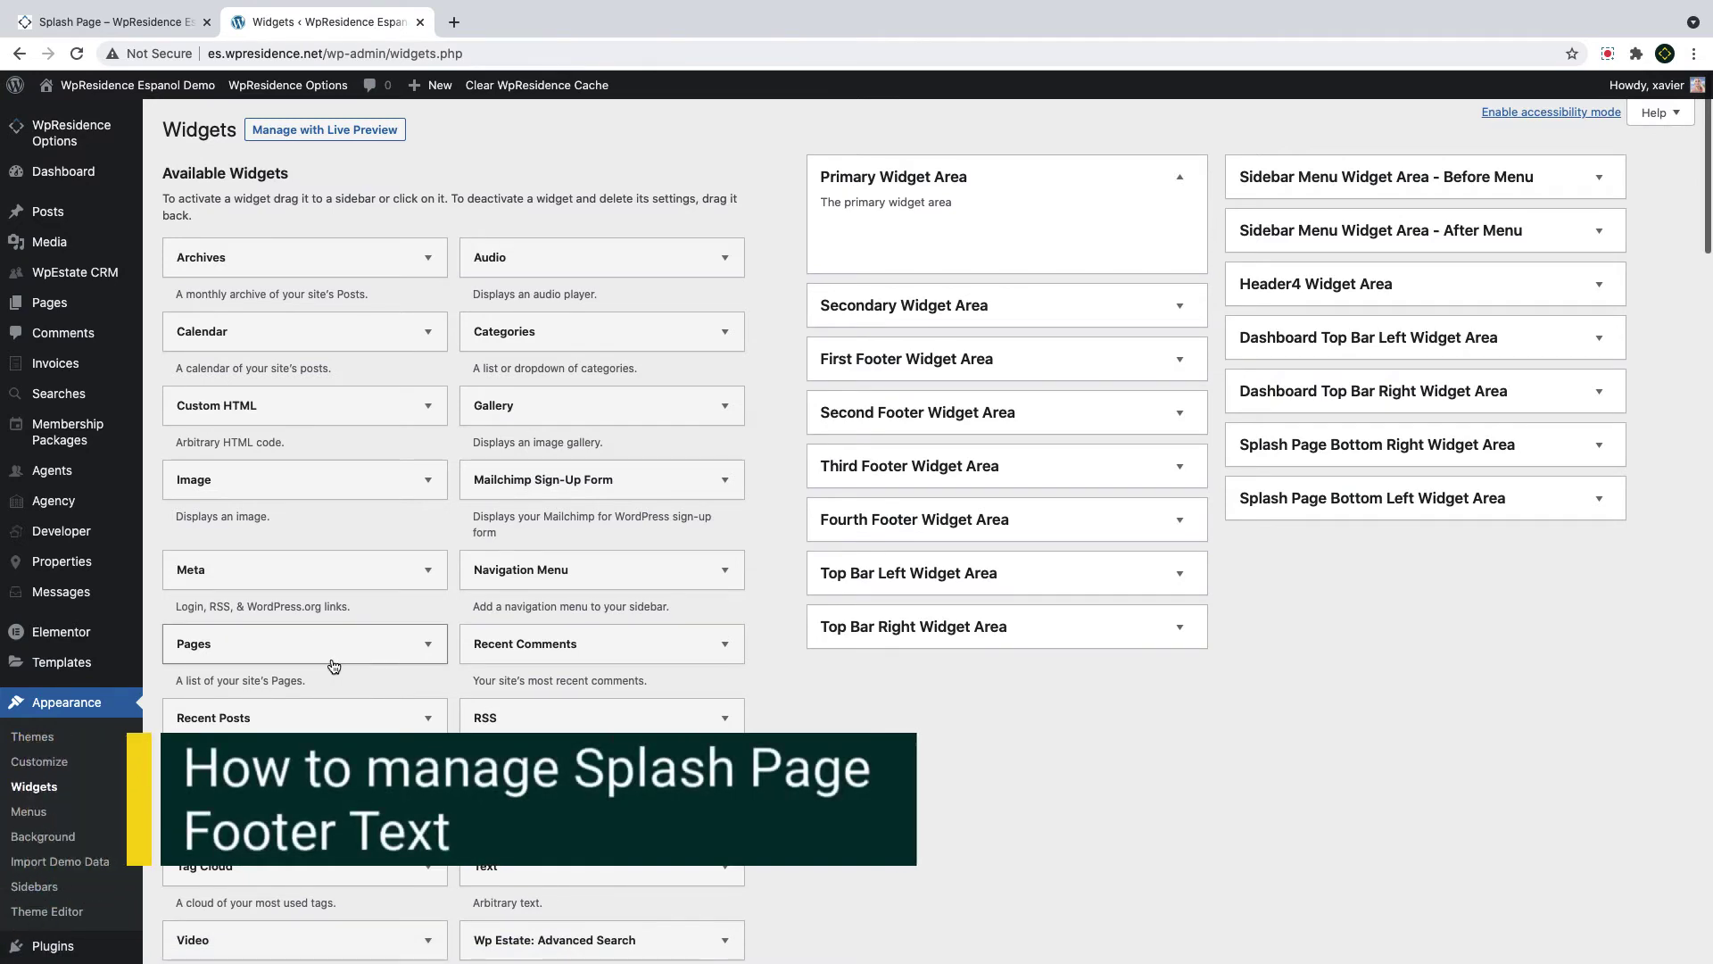
Replace WpEstate.org with MyWebsite.com in the Bottom Right Text widget and save it
click(1367, 460)
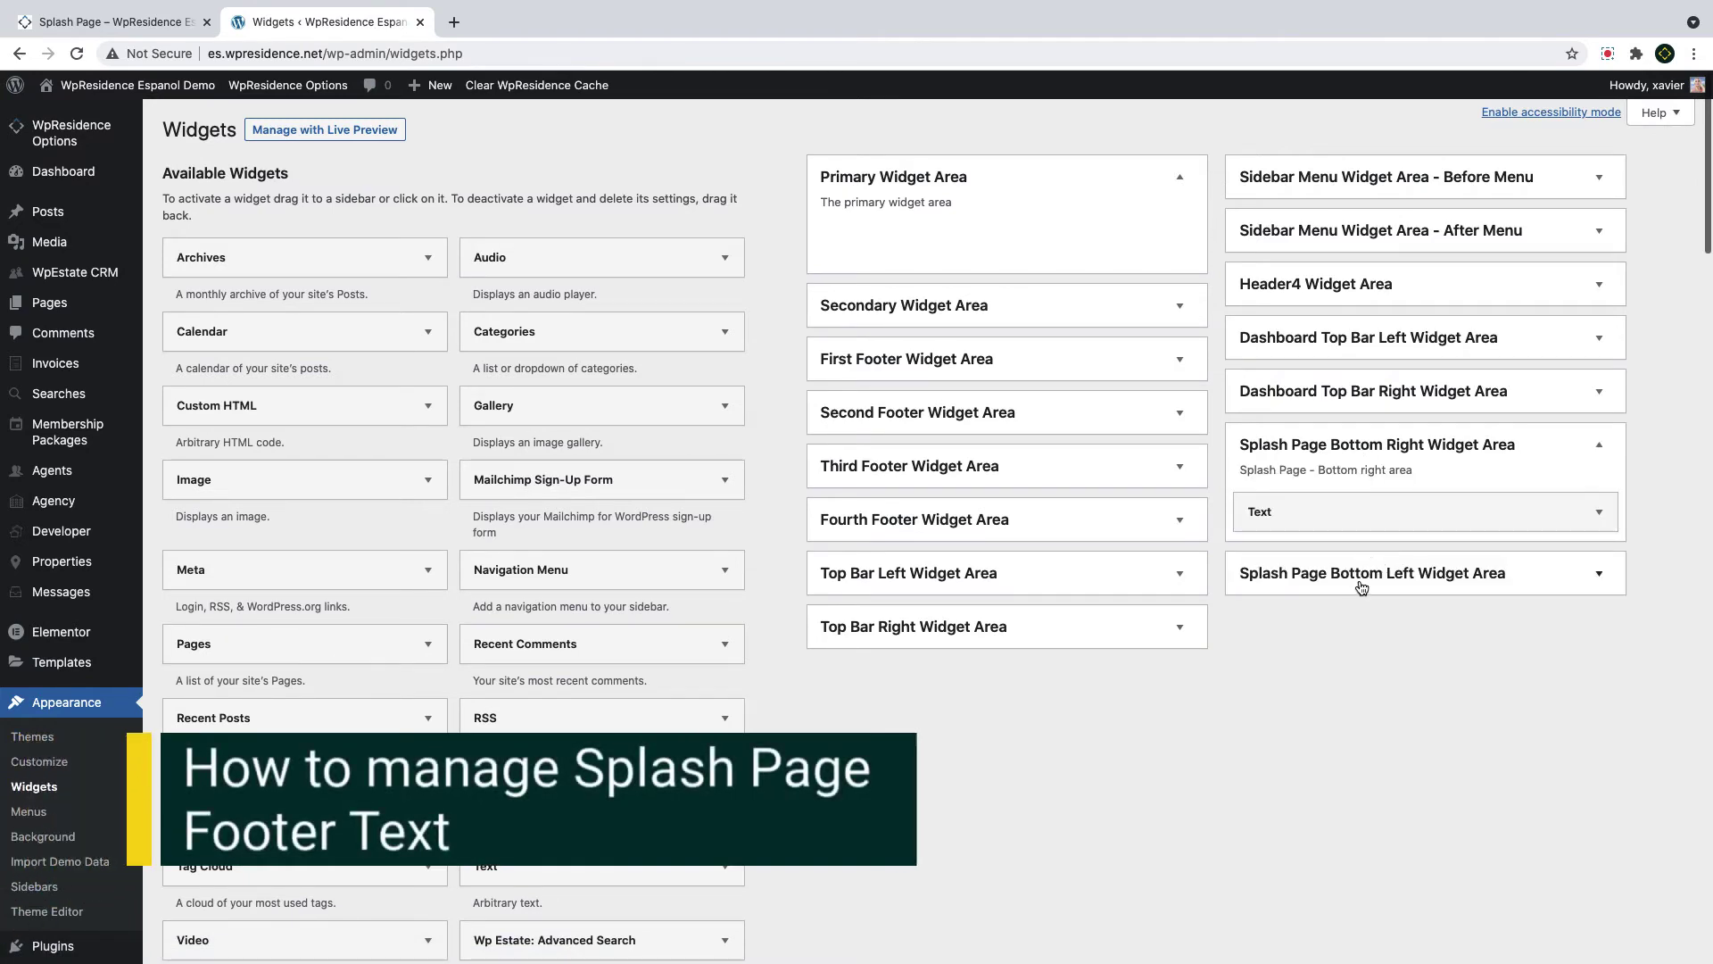
click(1362, 585)
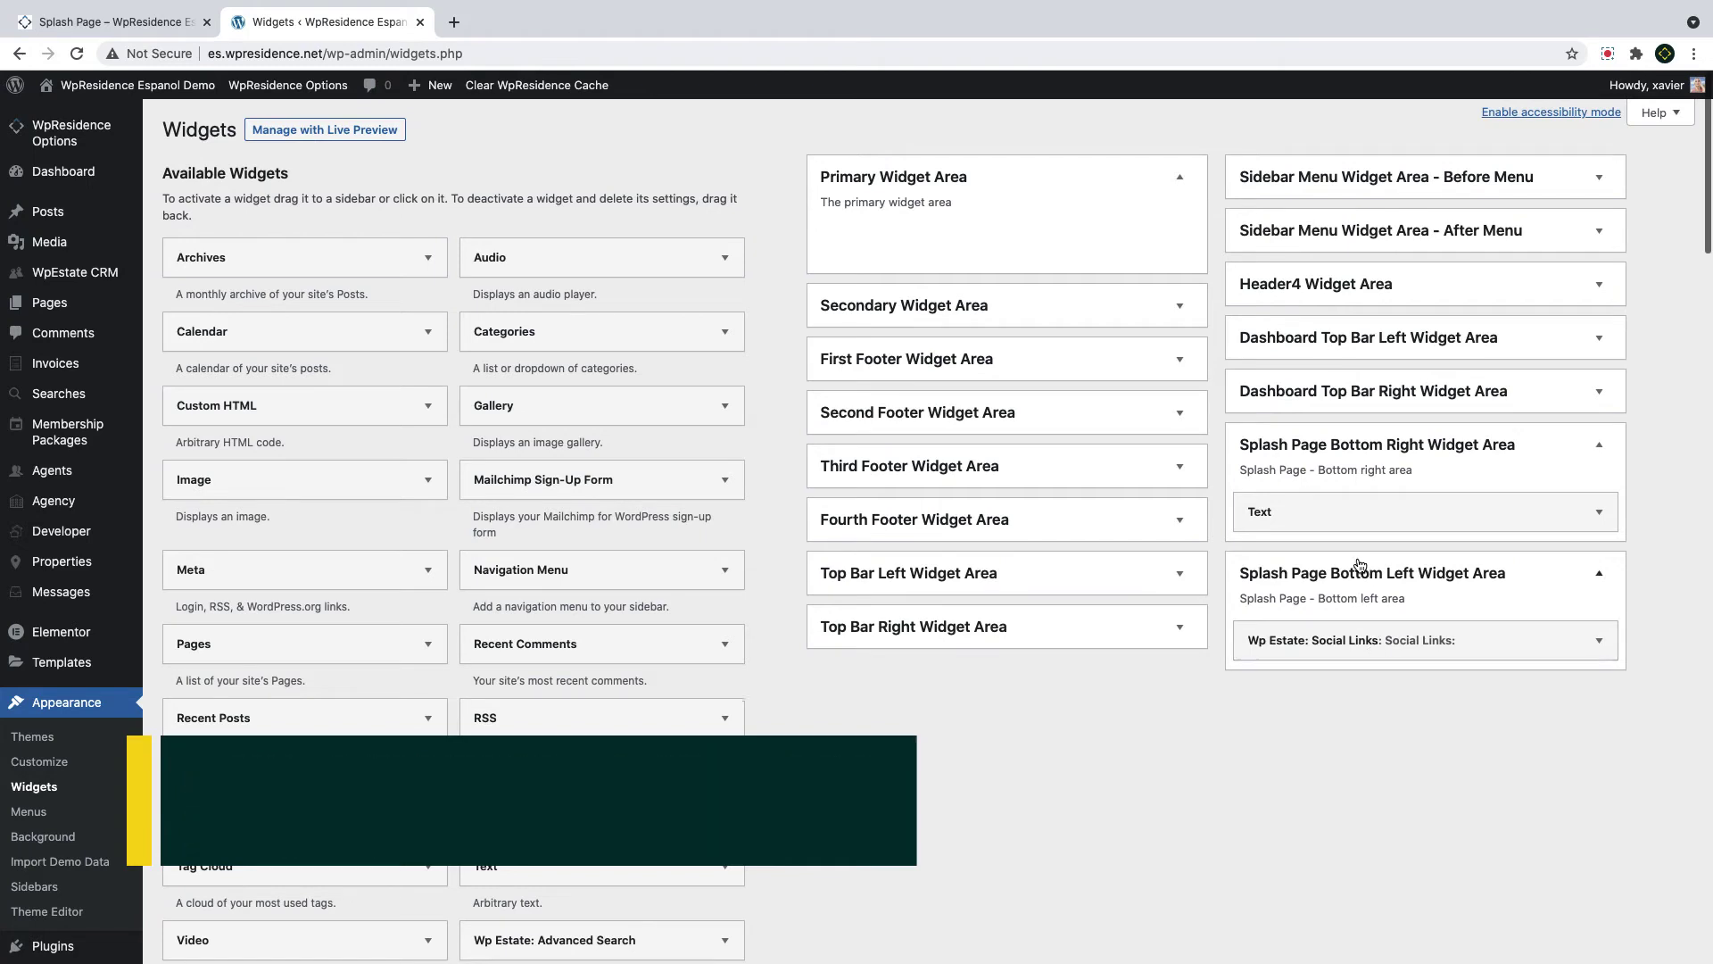
click(1318, 513)
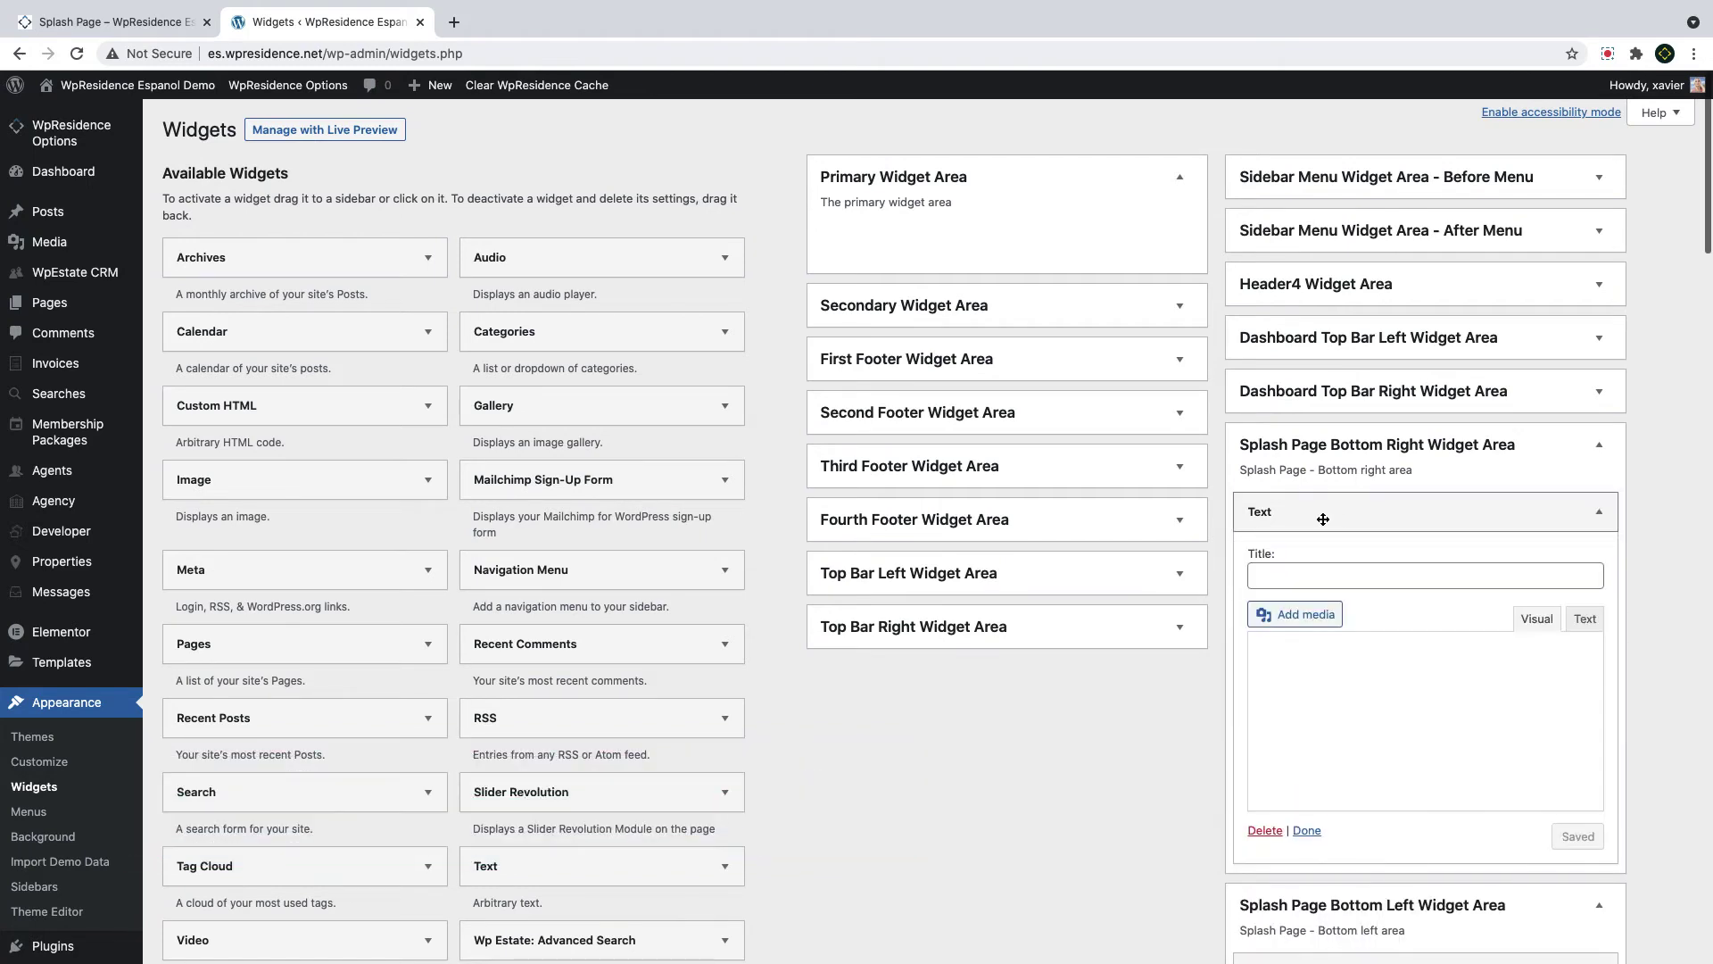
click(1363, 691)
drag(1386, 693, 1485, 694)
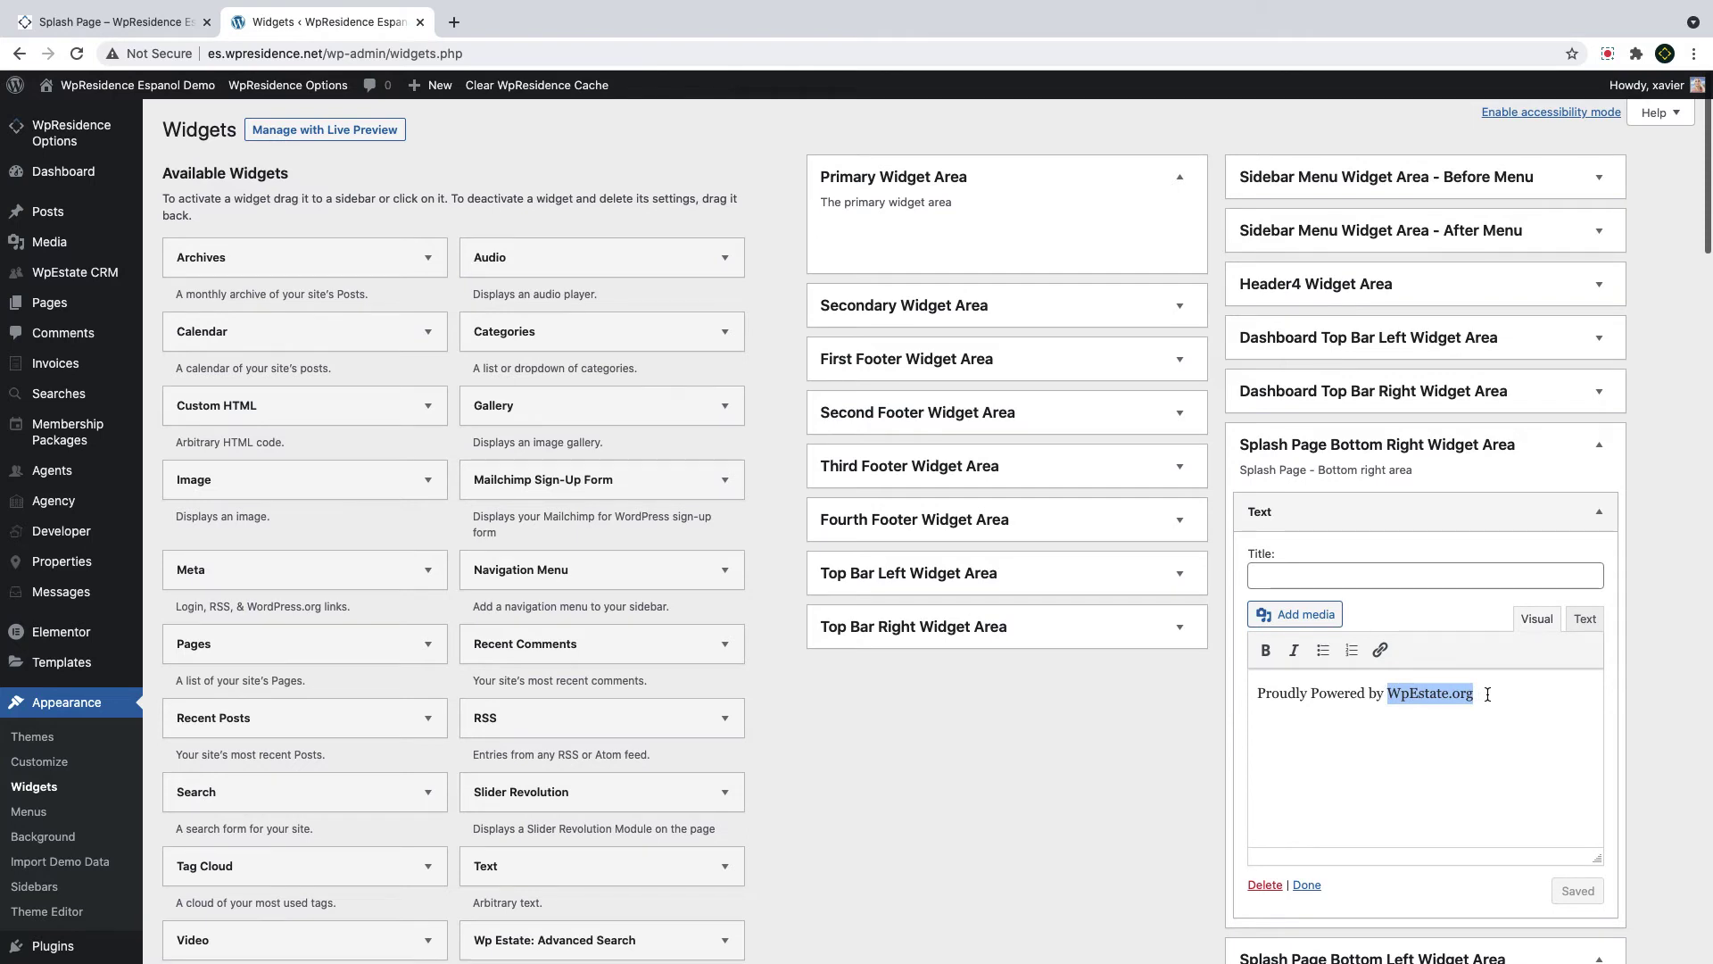
text(My)
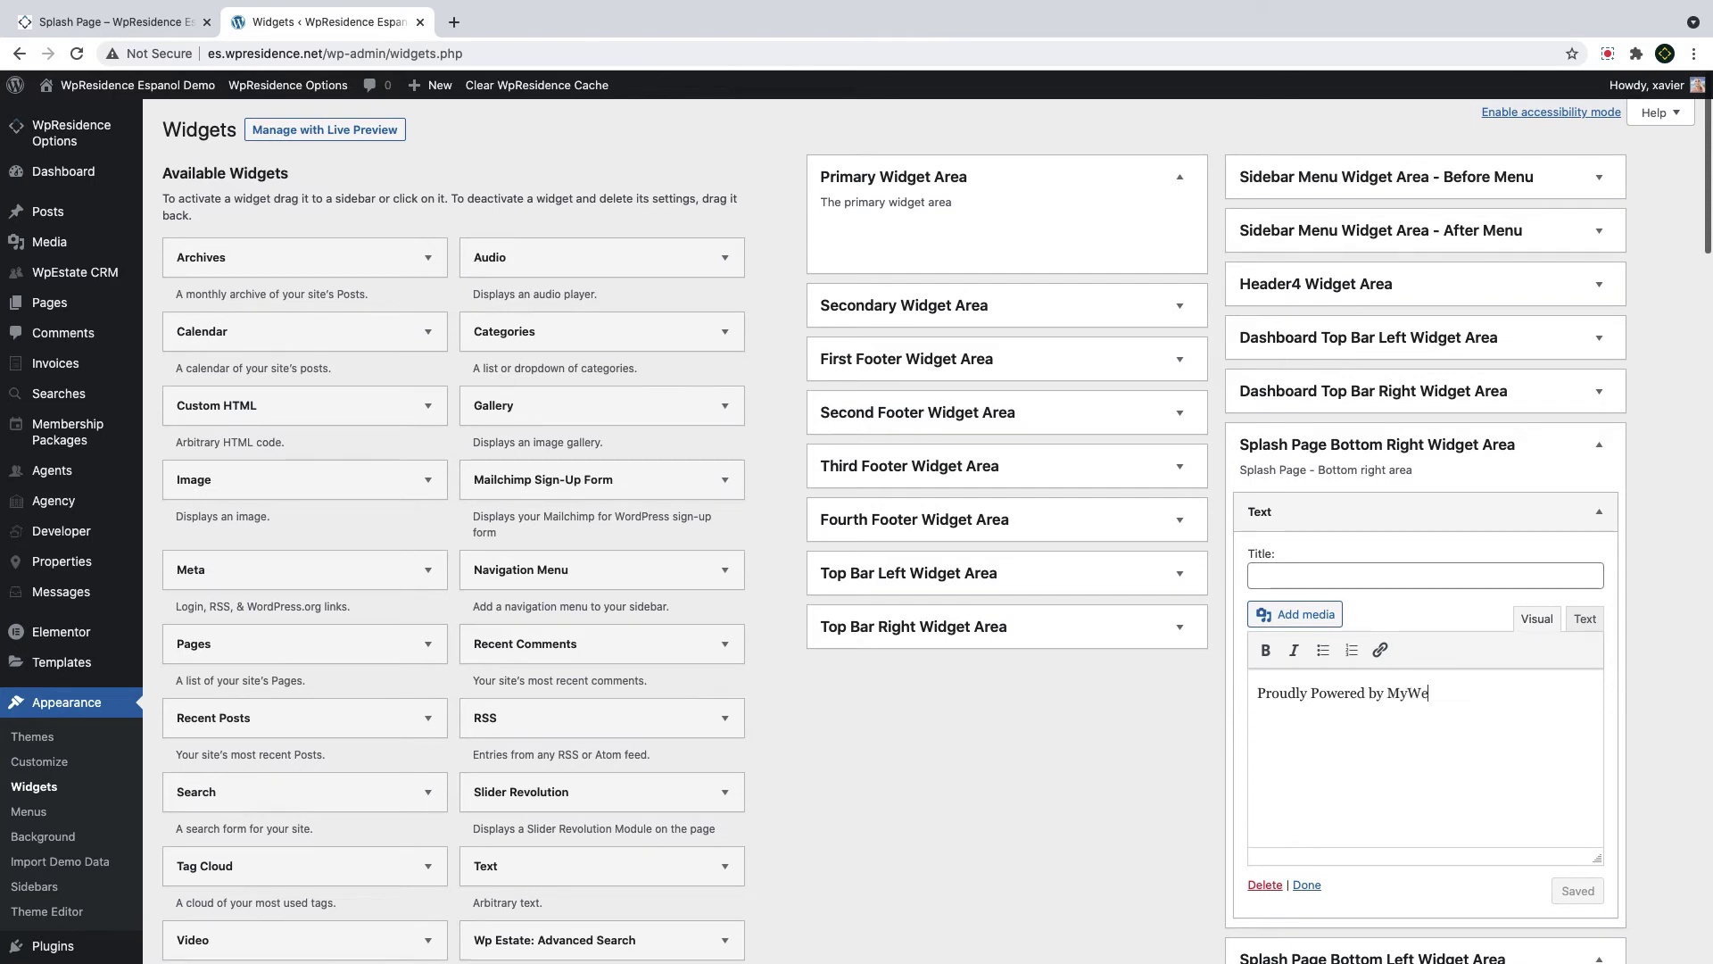
text(Website.com)
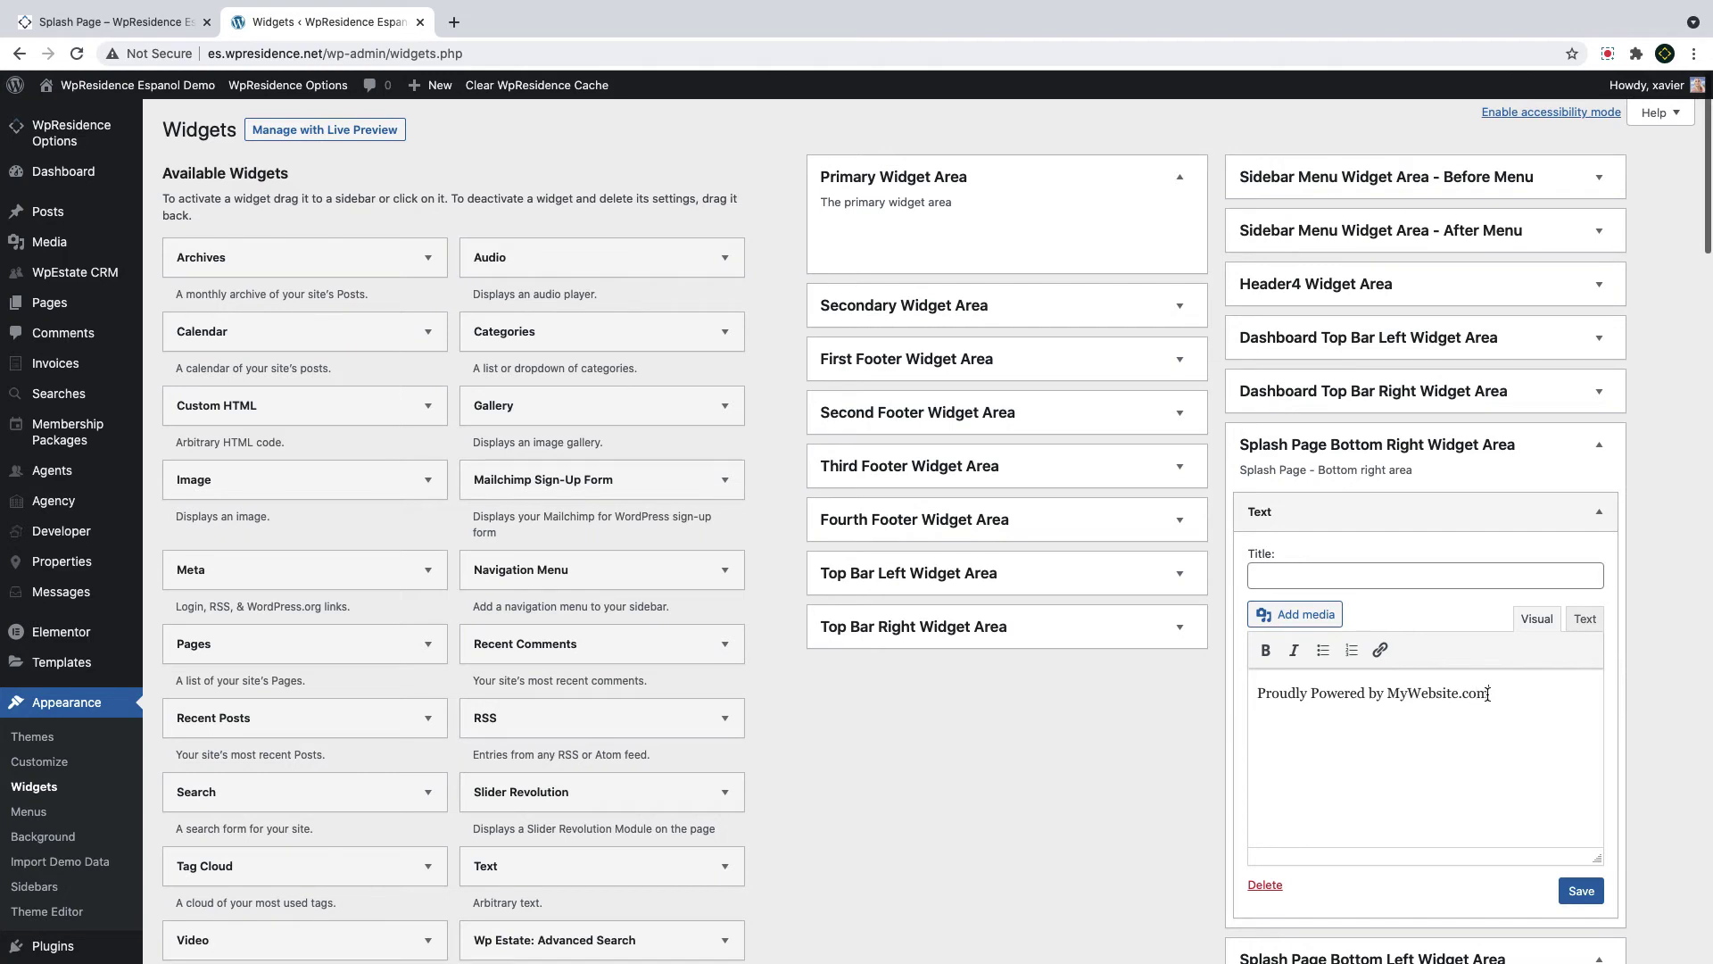
click(1581, 890)
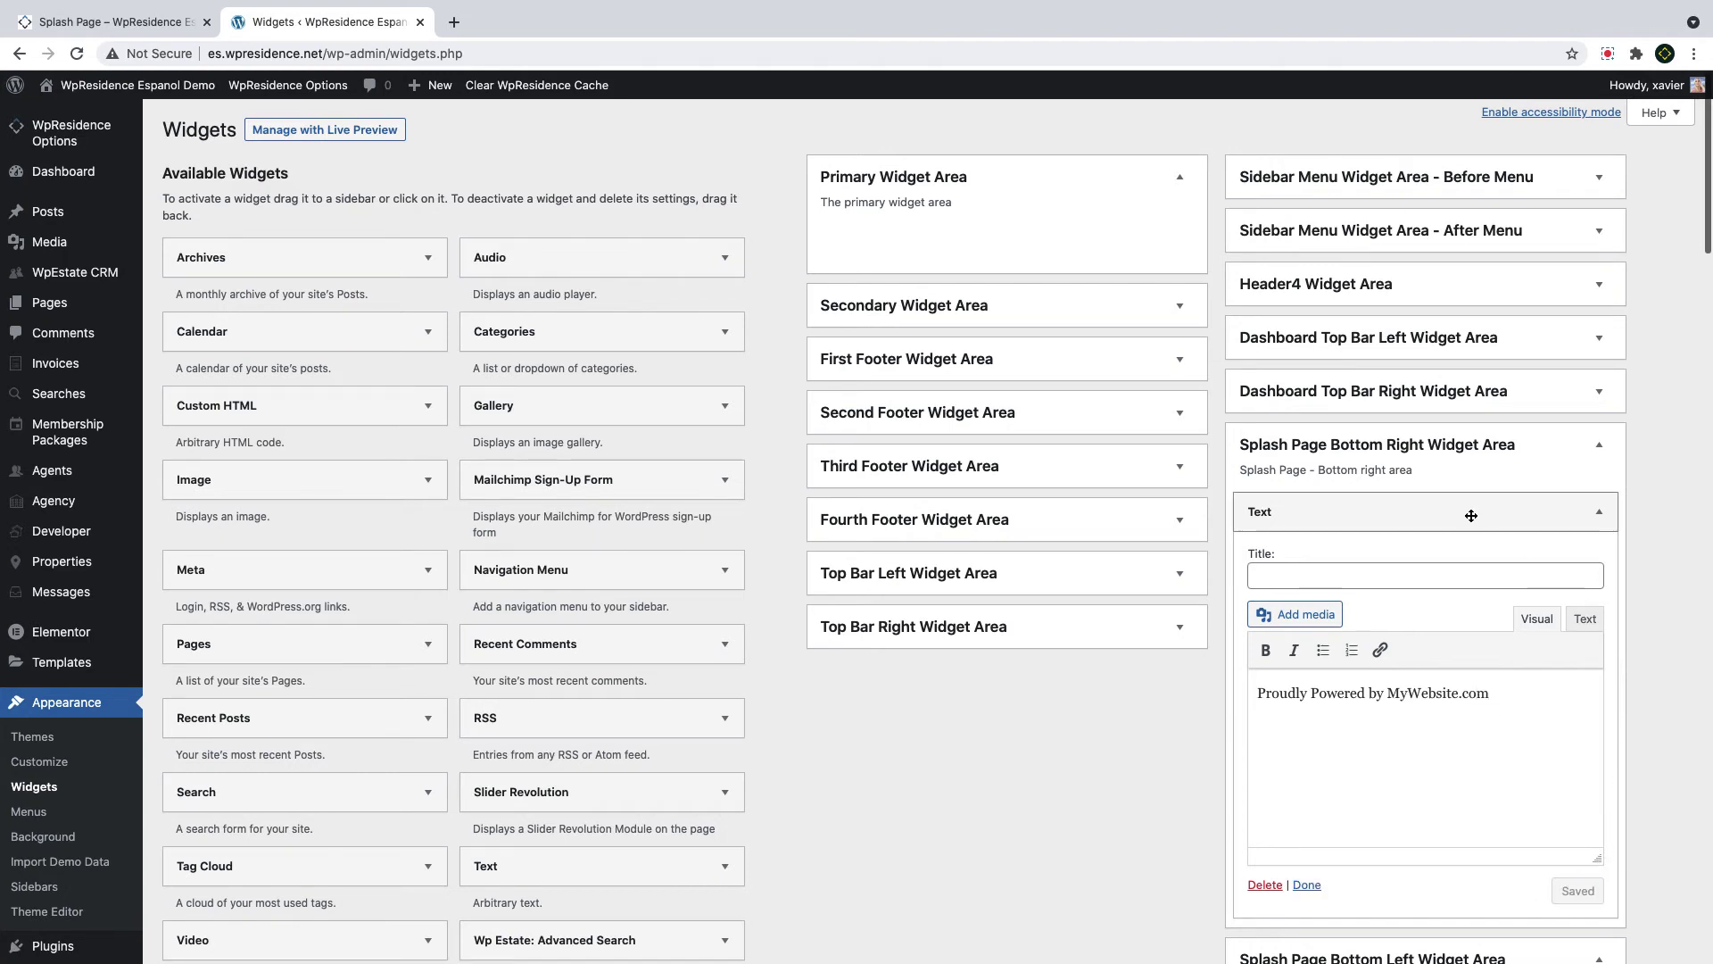
Set the Social Links widget's Facebook Link to the wpresidence Facebook page URL
scroll(1304, 757, down, 3)
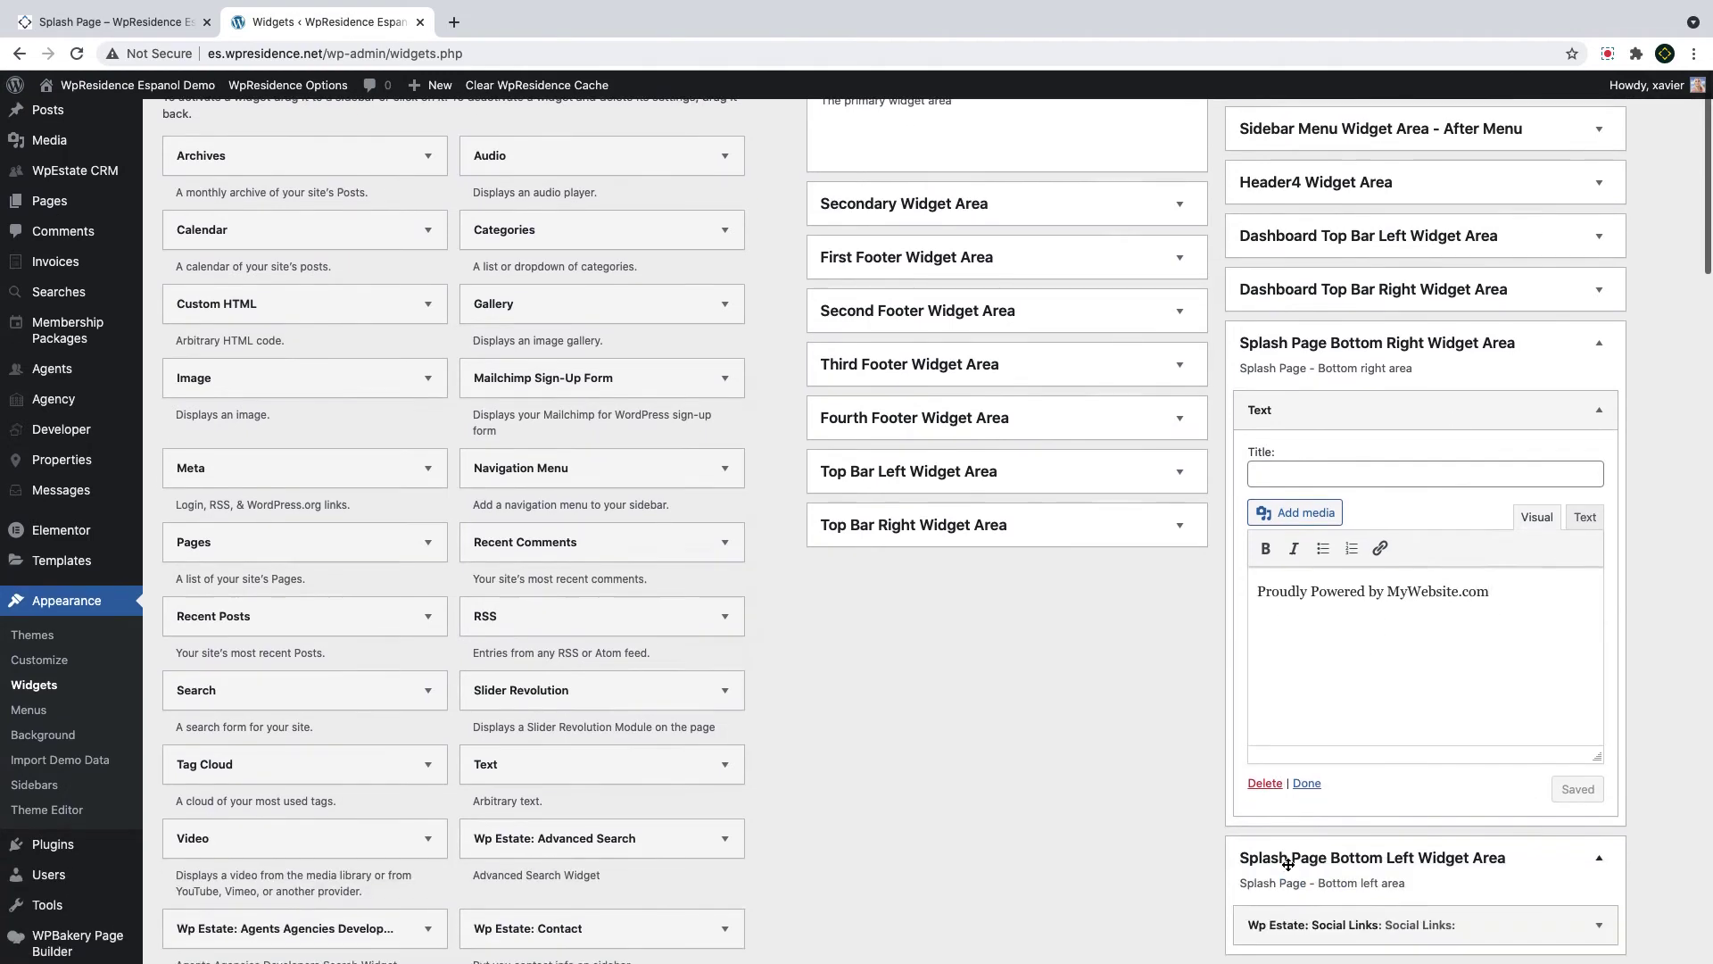
click(1313, 770)
scroll(1312, 773, down, 1)
scroll(1312, 772, down, 7)
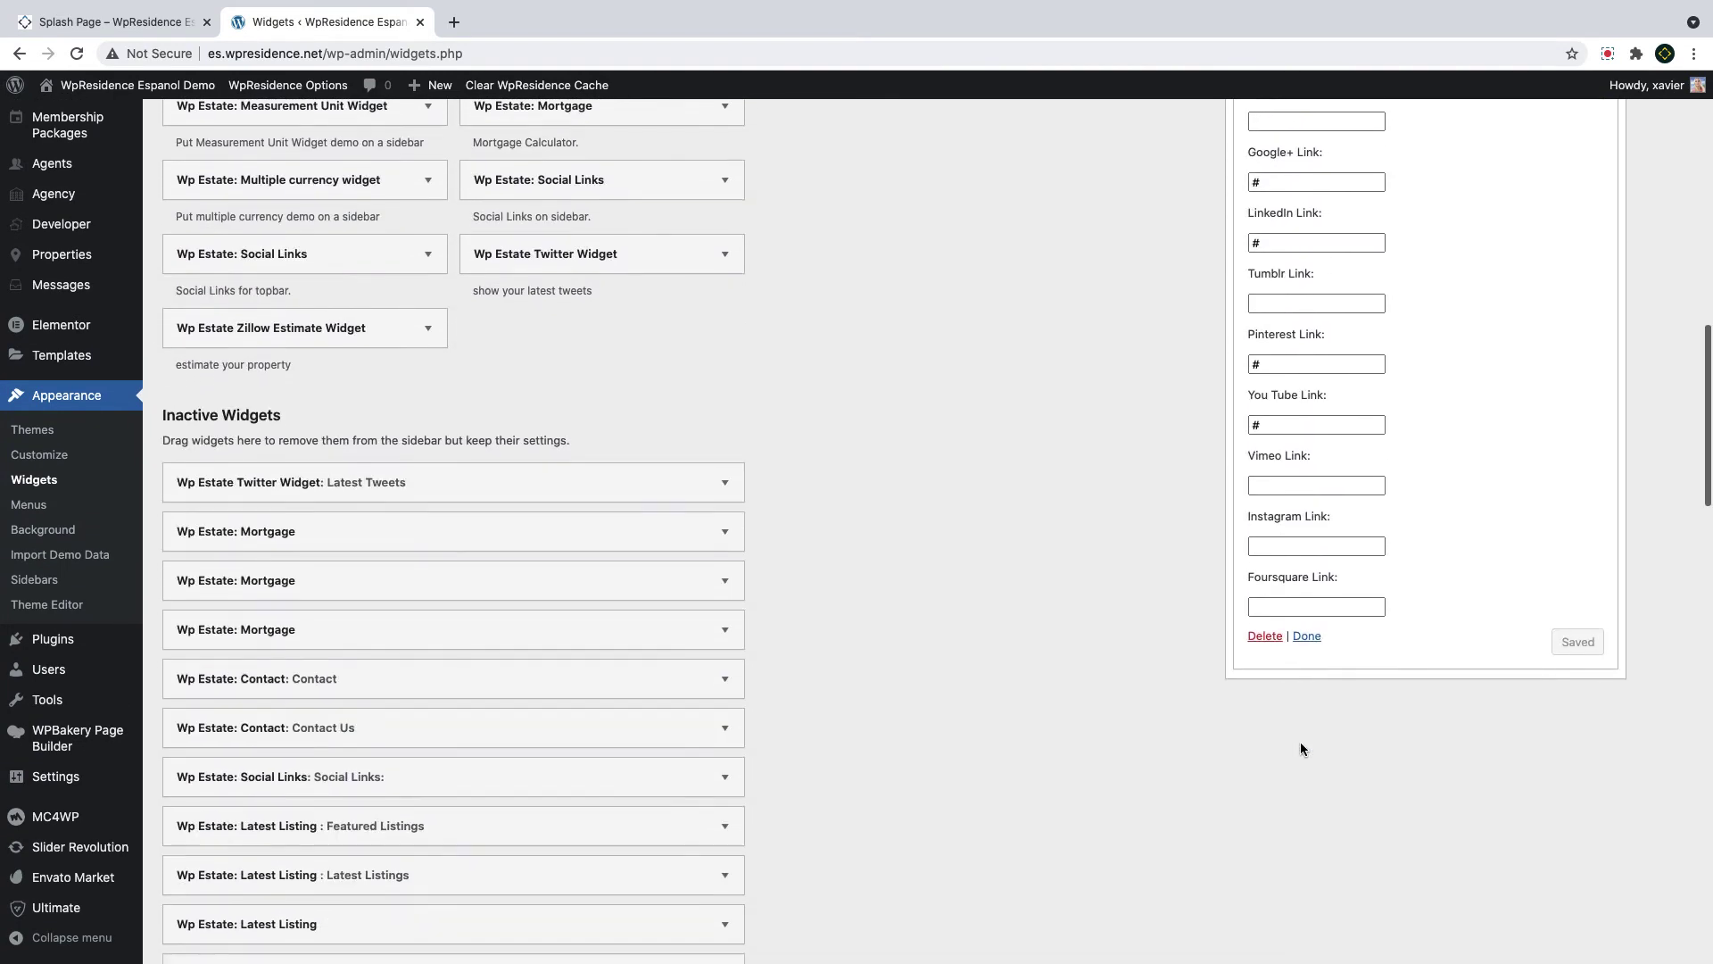
scroll(1300, 746, up, 6)
scroll(310, 744, up, 6)
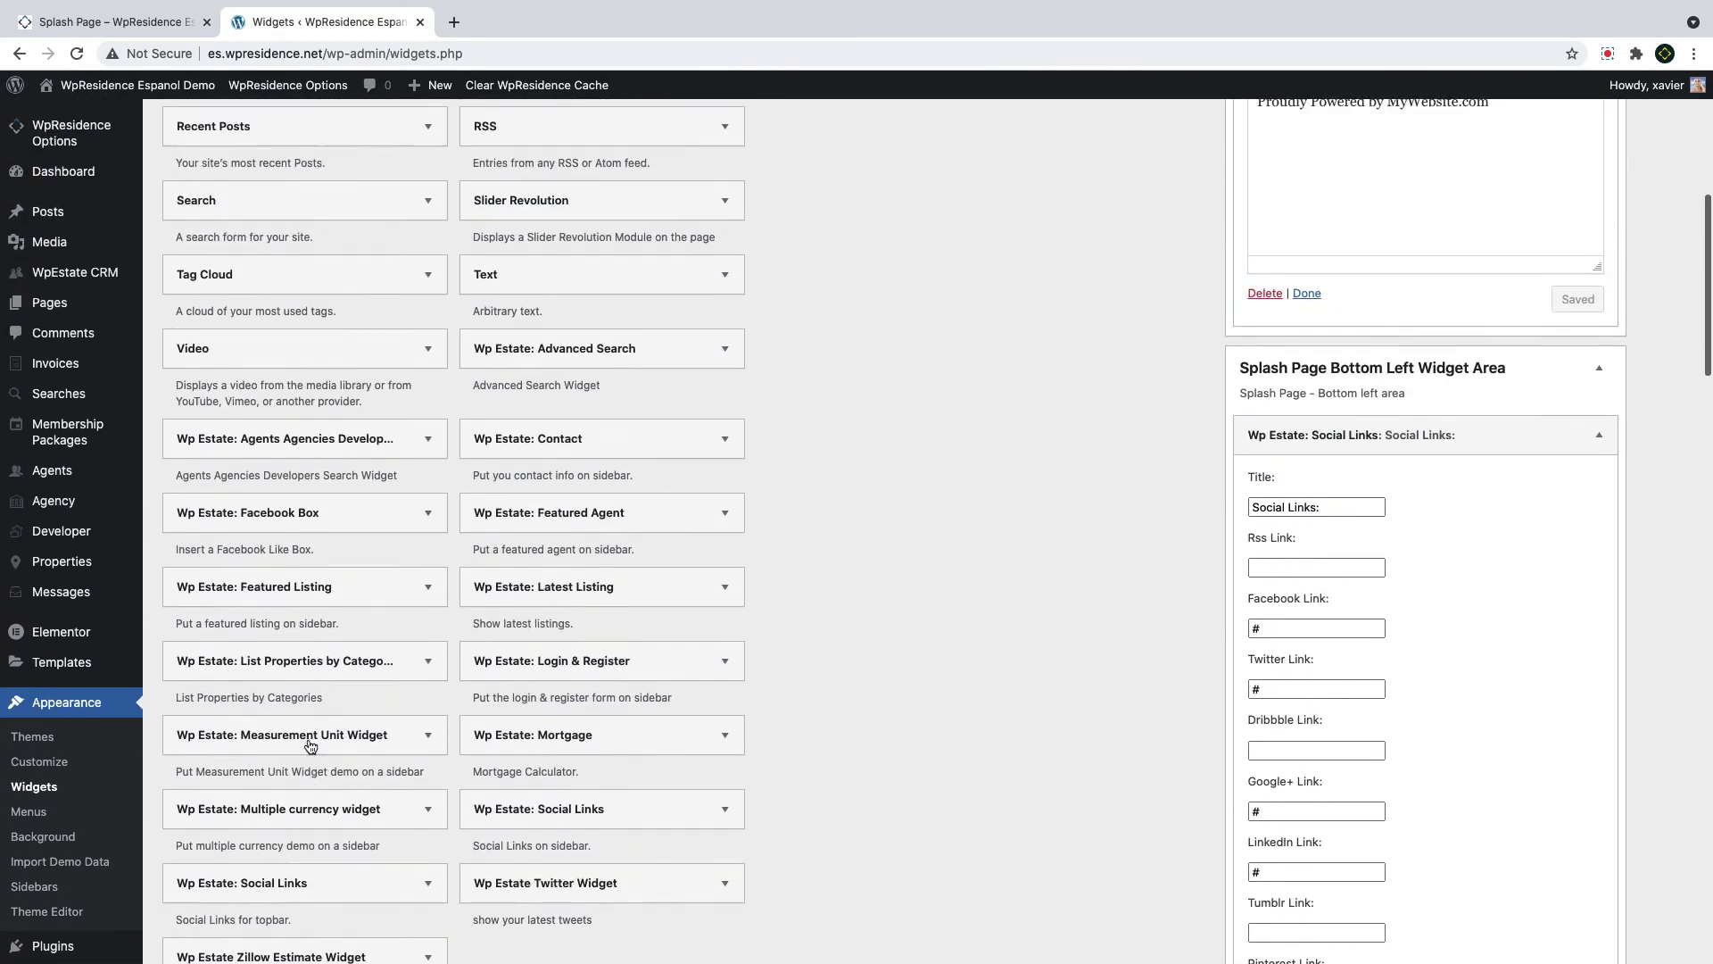
scroll(311, 744, up, 3)
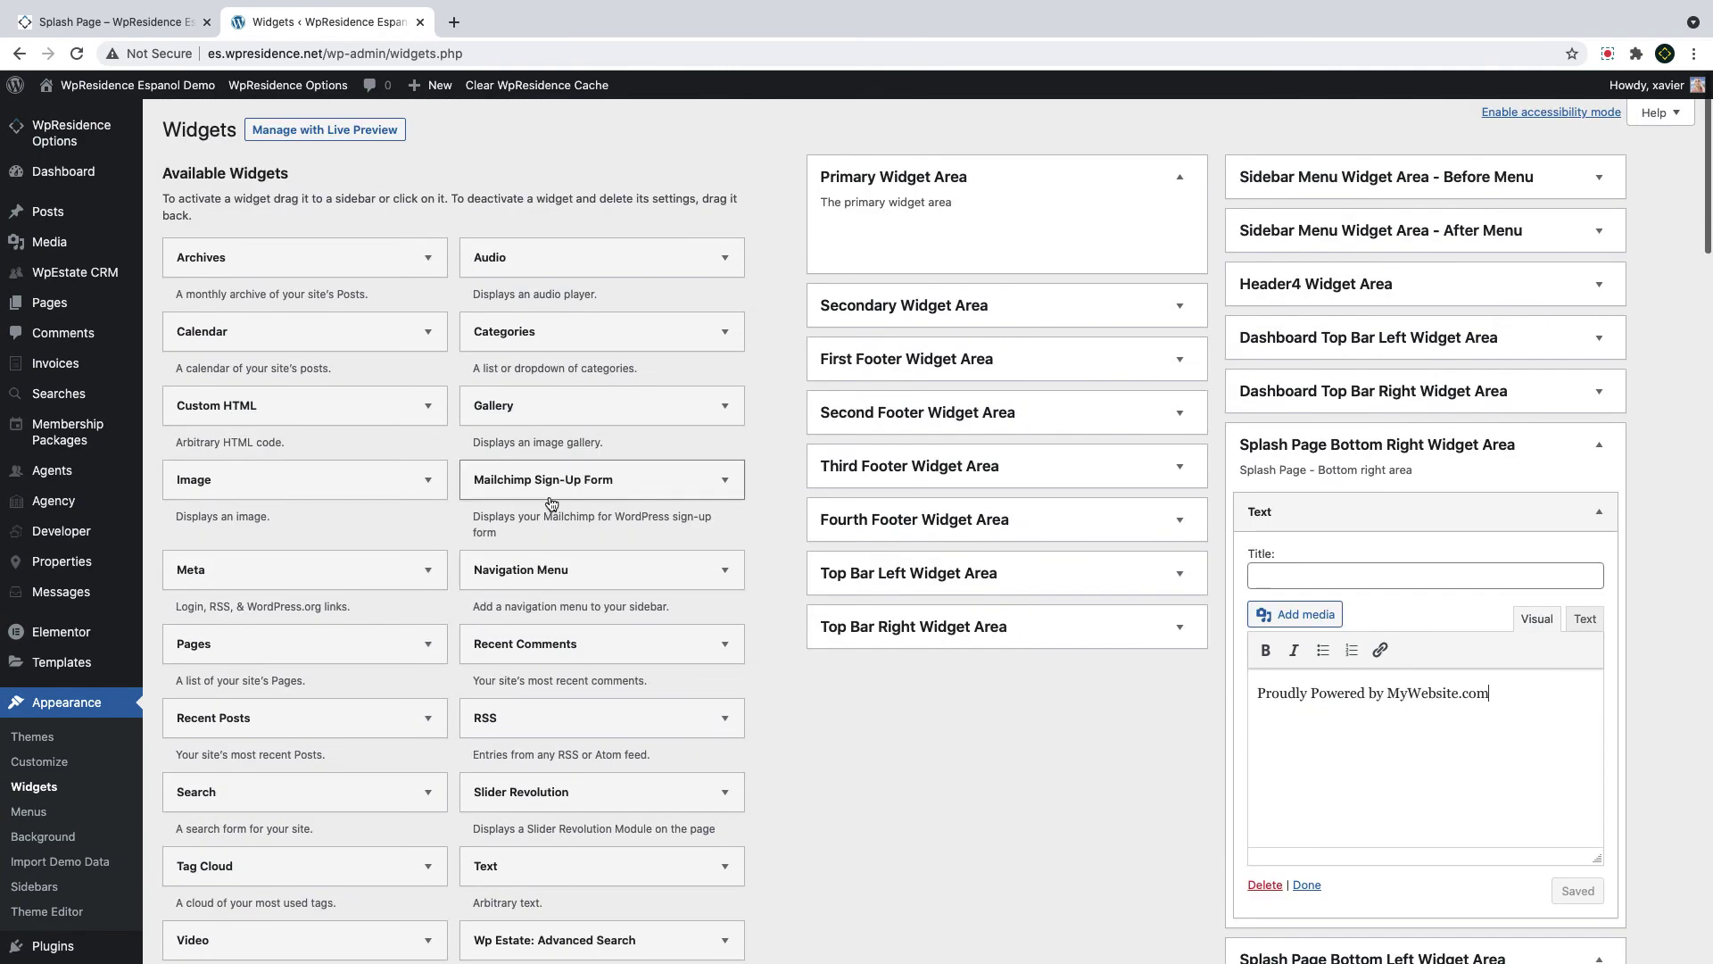
scroll(1457, 714, down, 5)
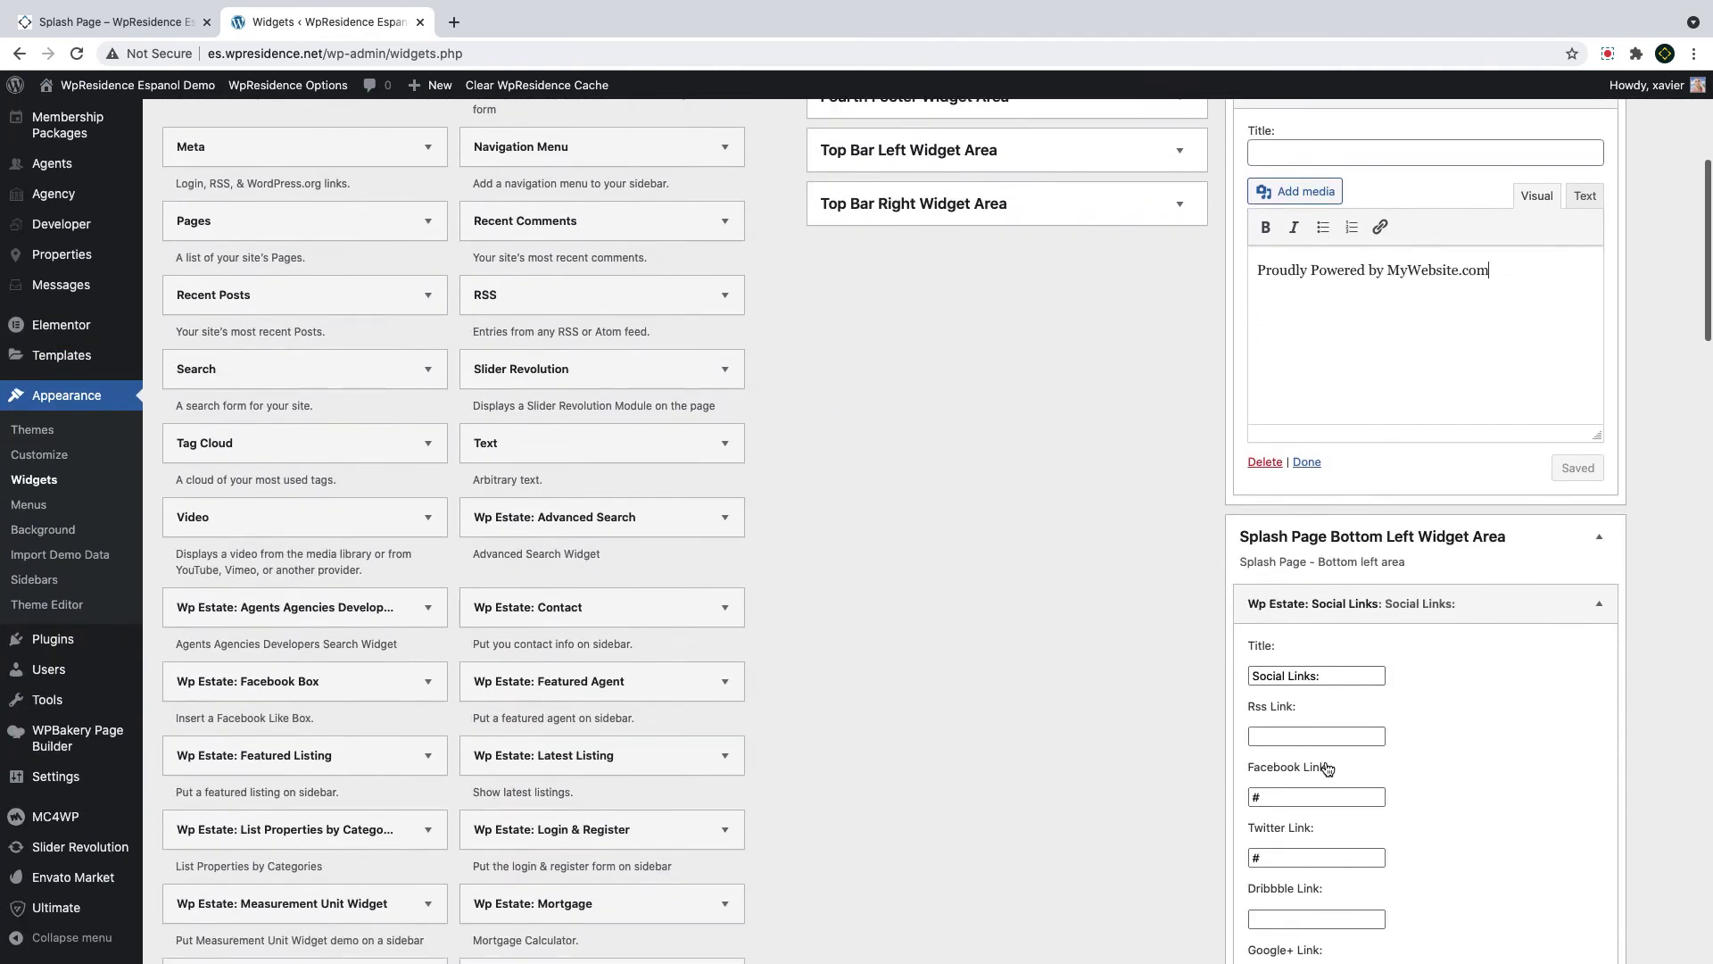
click(1311, 787)
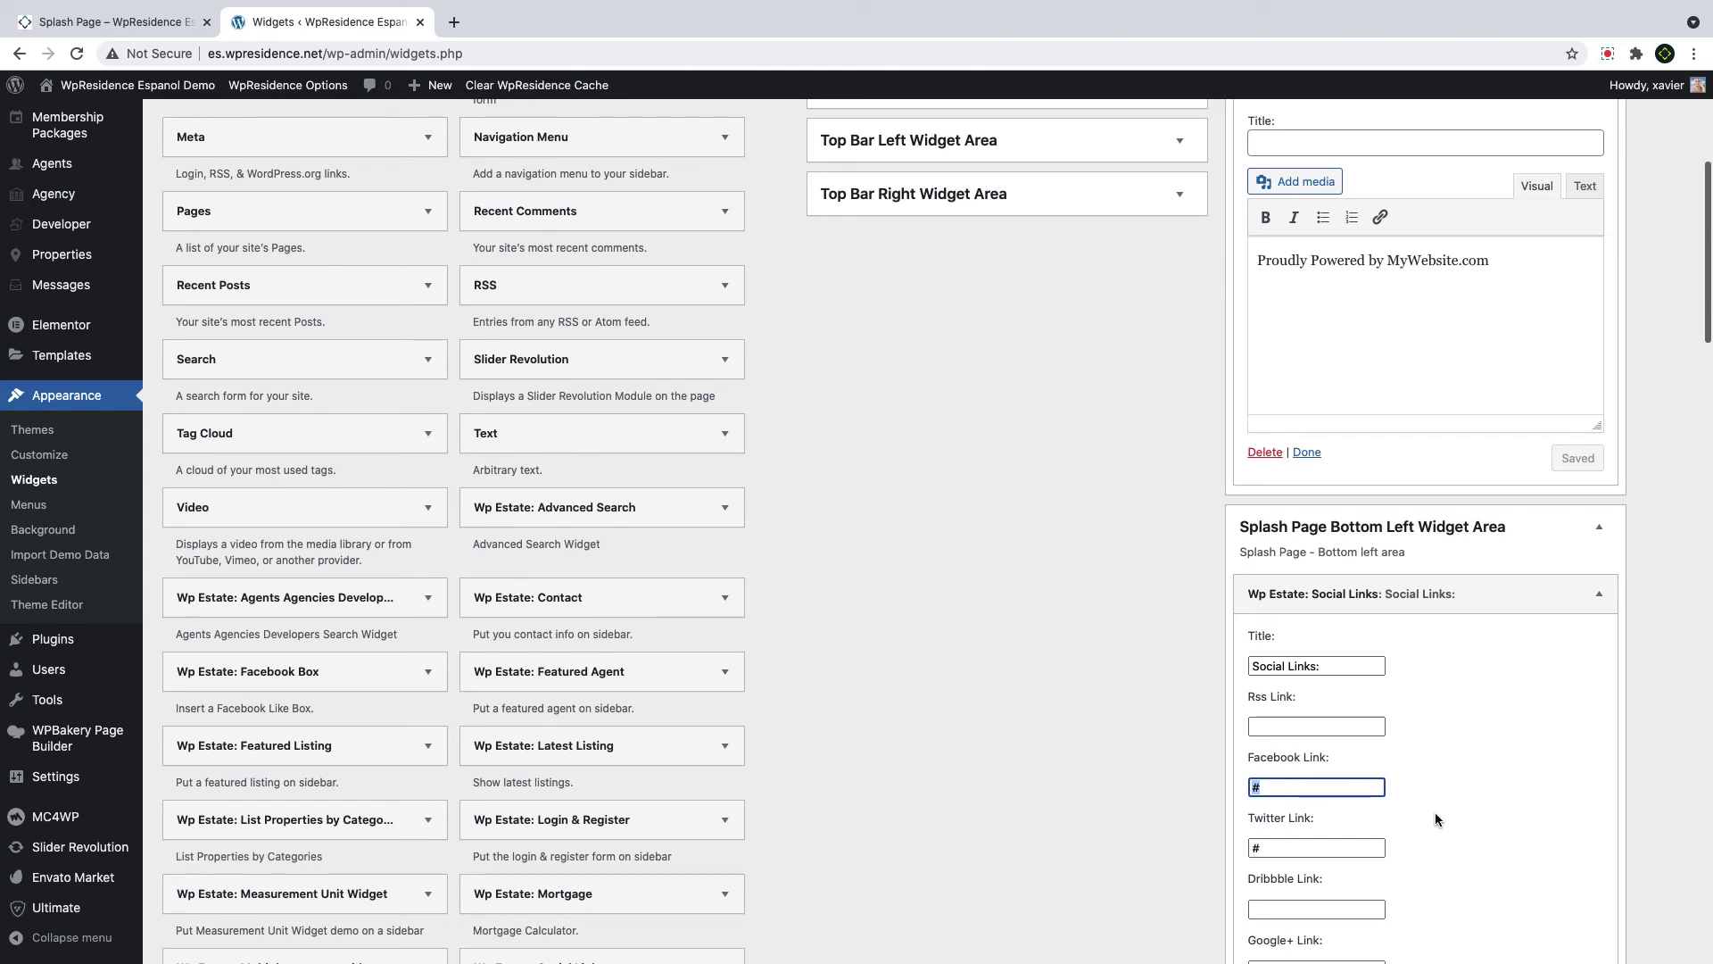
text(h)
text(com/wpresidence)
Clear the YouTube placeholder link, save the widget, and reload the live splash page
key(Tab)
scroll(1272, 555, down, 10)
click(1272, 555)
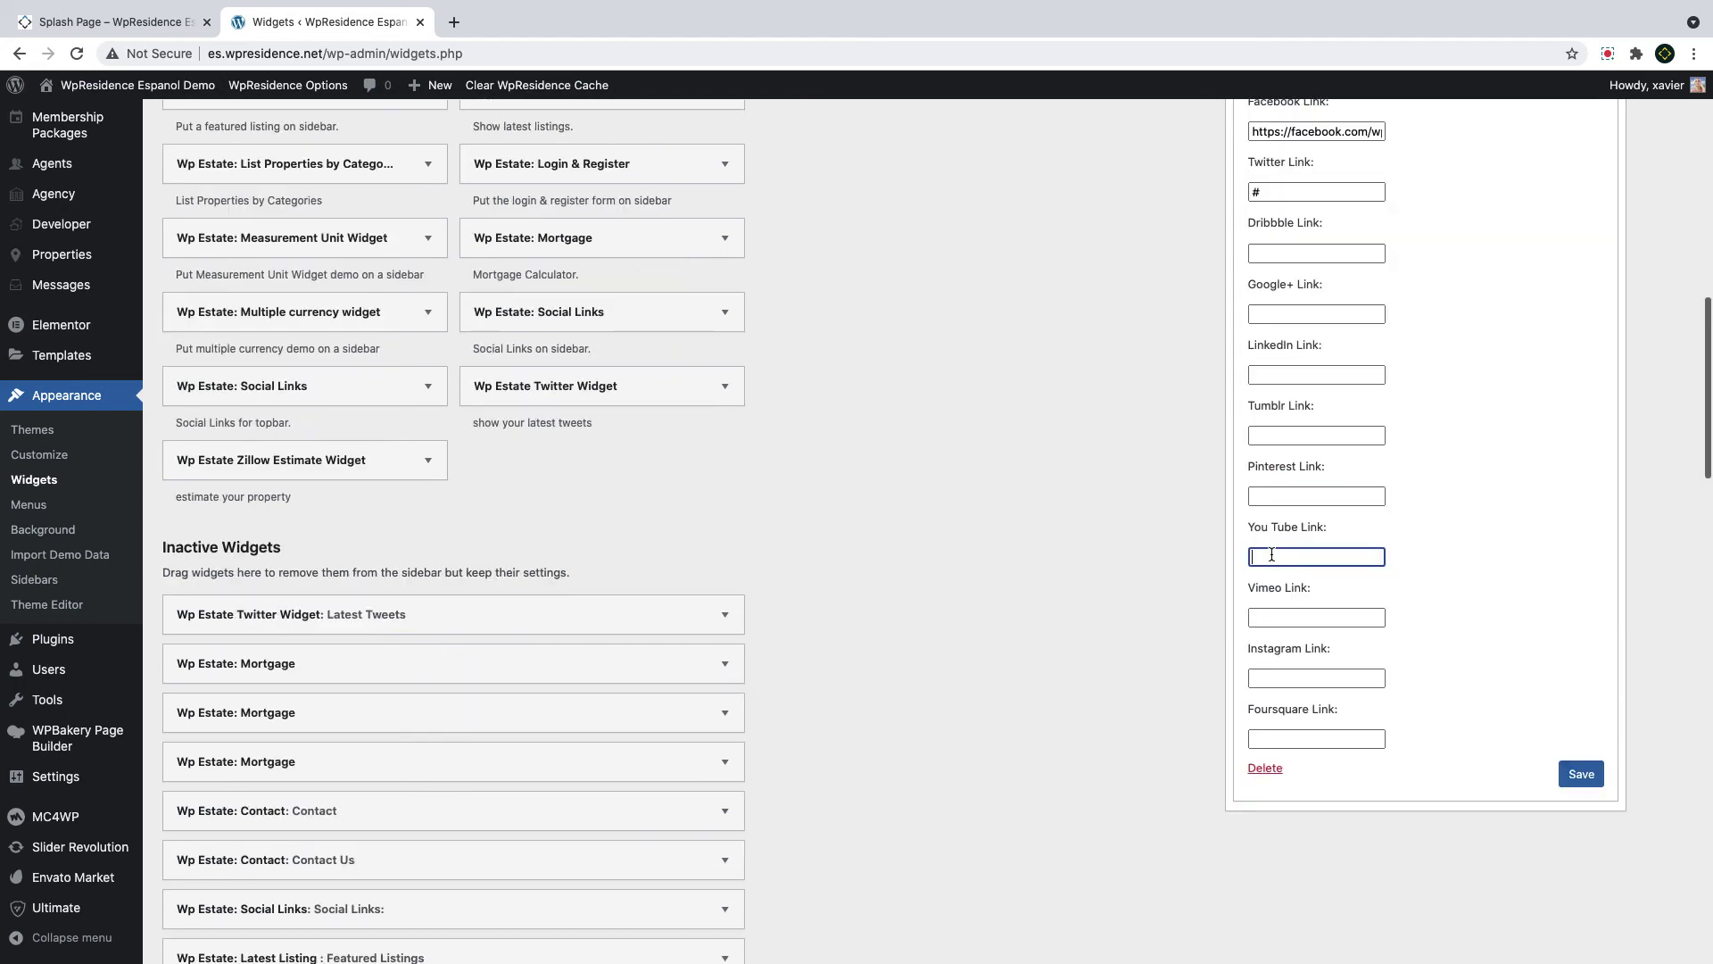
click(1581, 775)
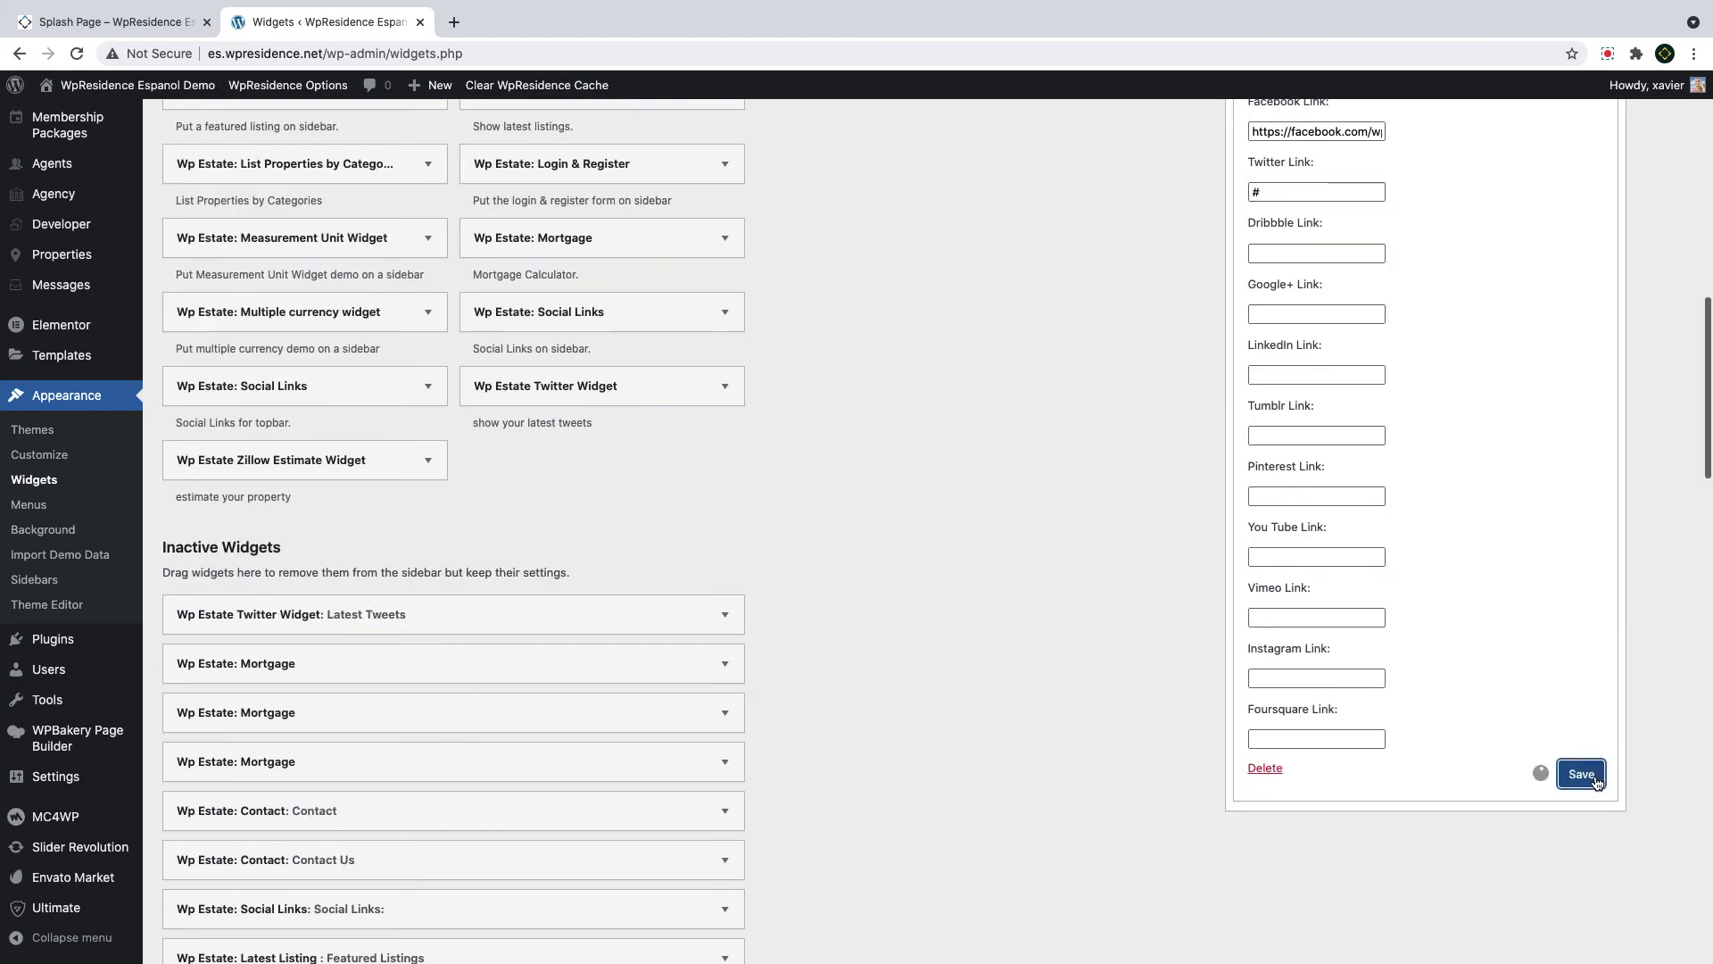
click(116, 21)
click(77, 55)
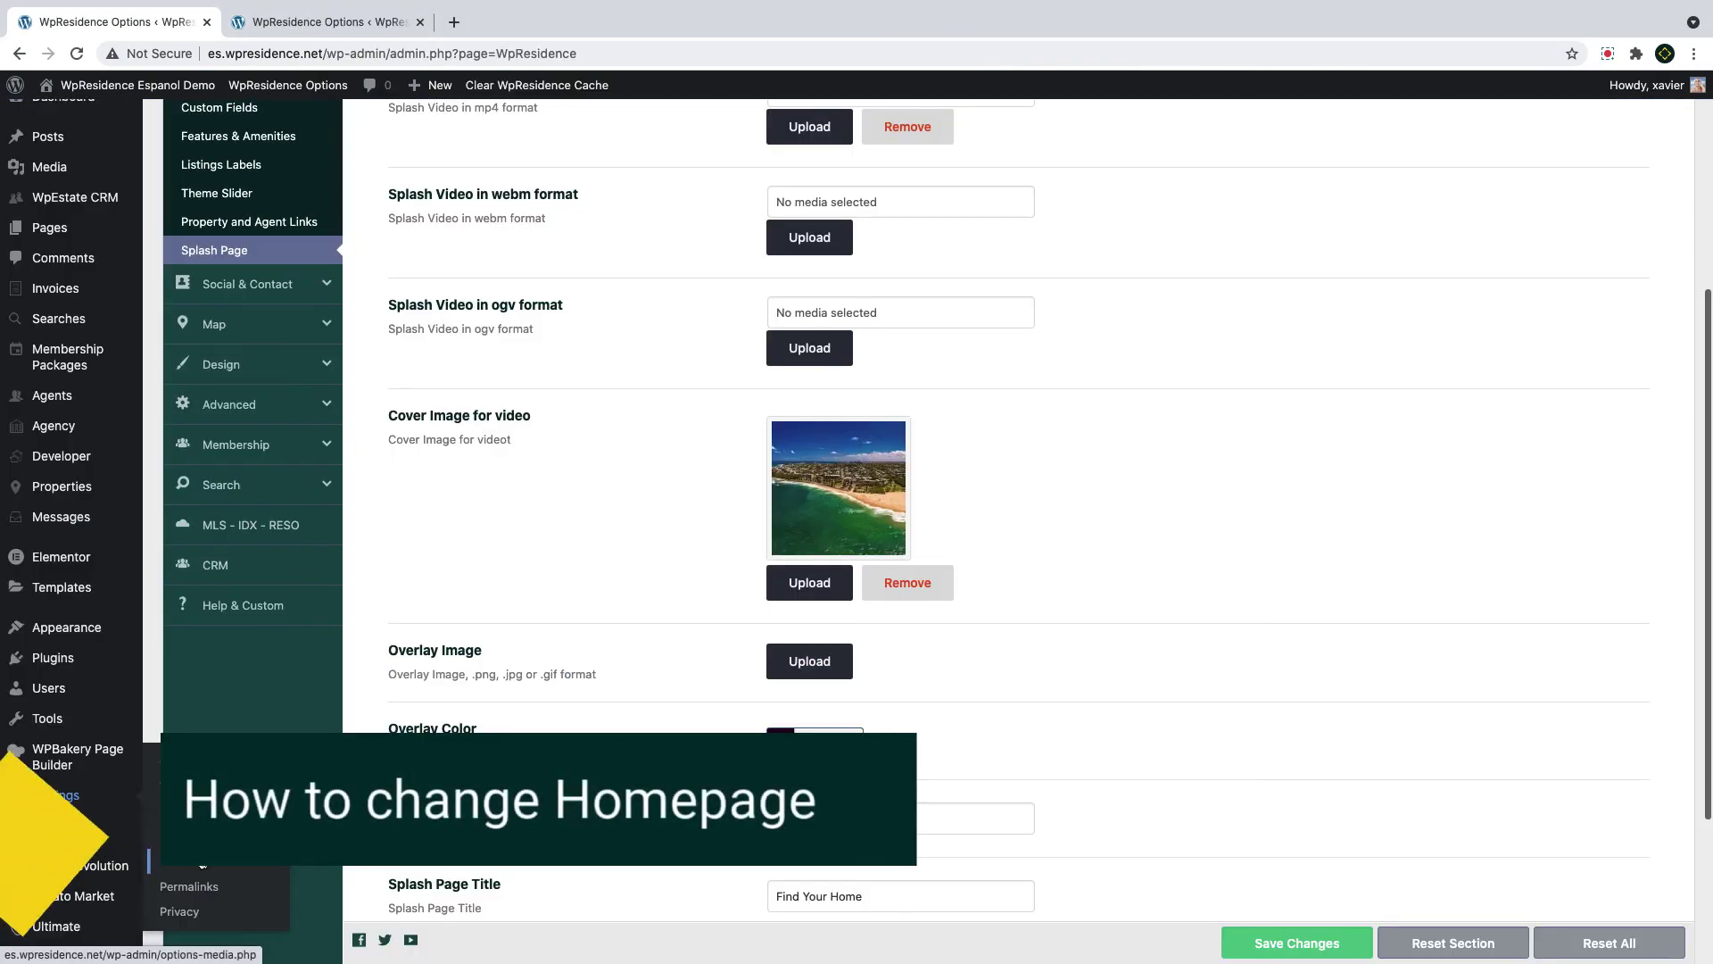
Choose Splash Page as the Reading Settings homepage, save, and visit the live site
click(183, 811)
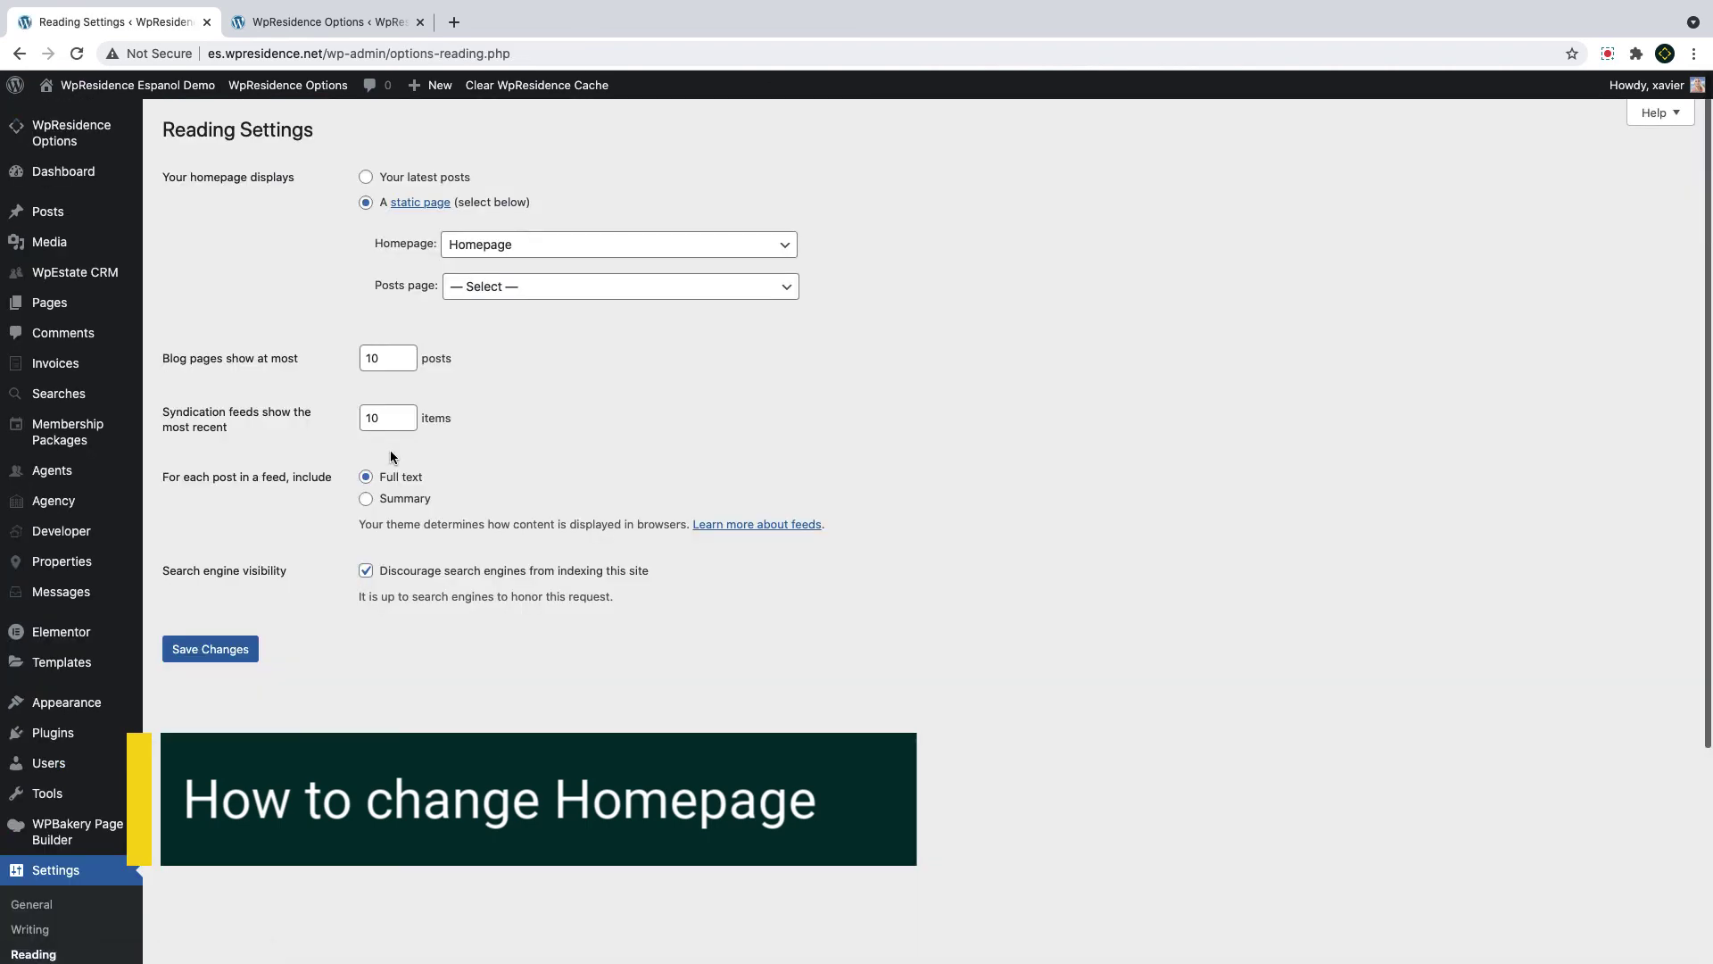
click(528, 246)
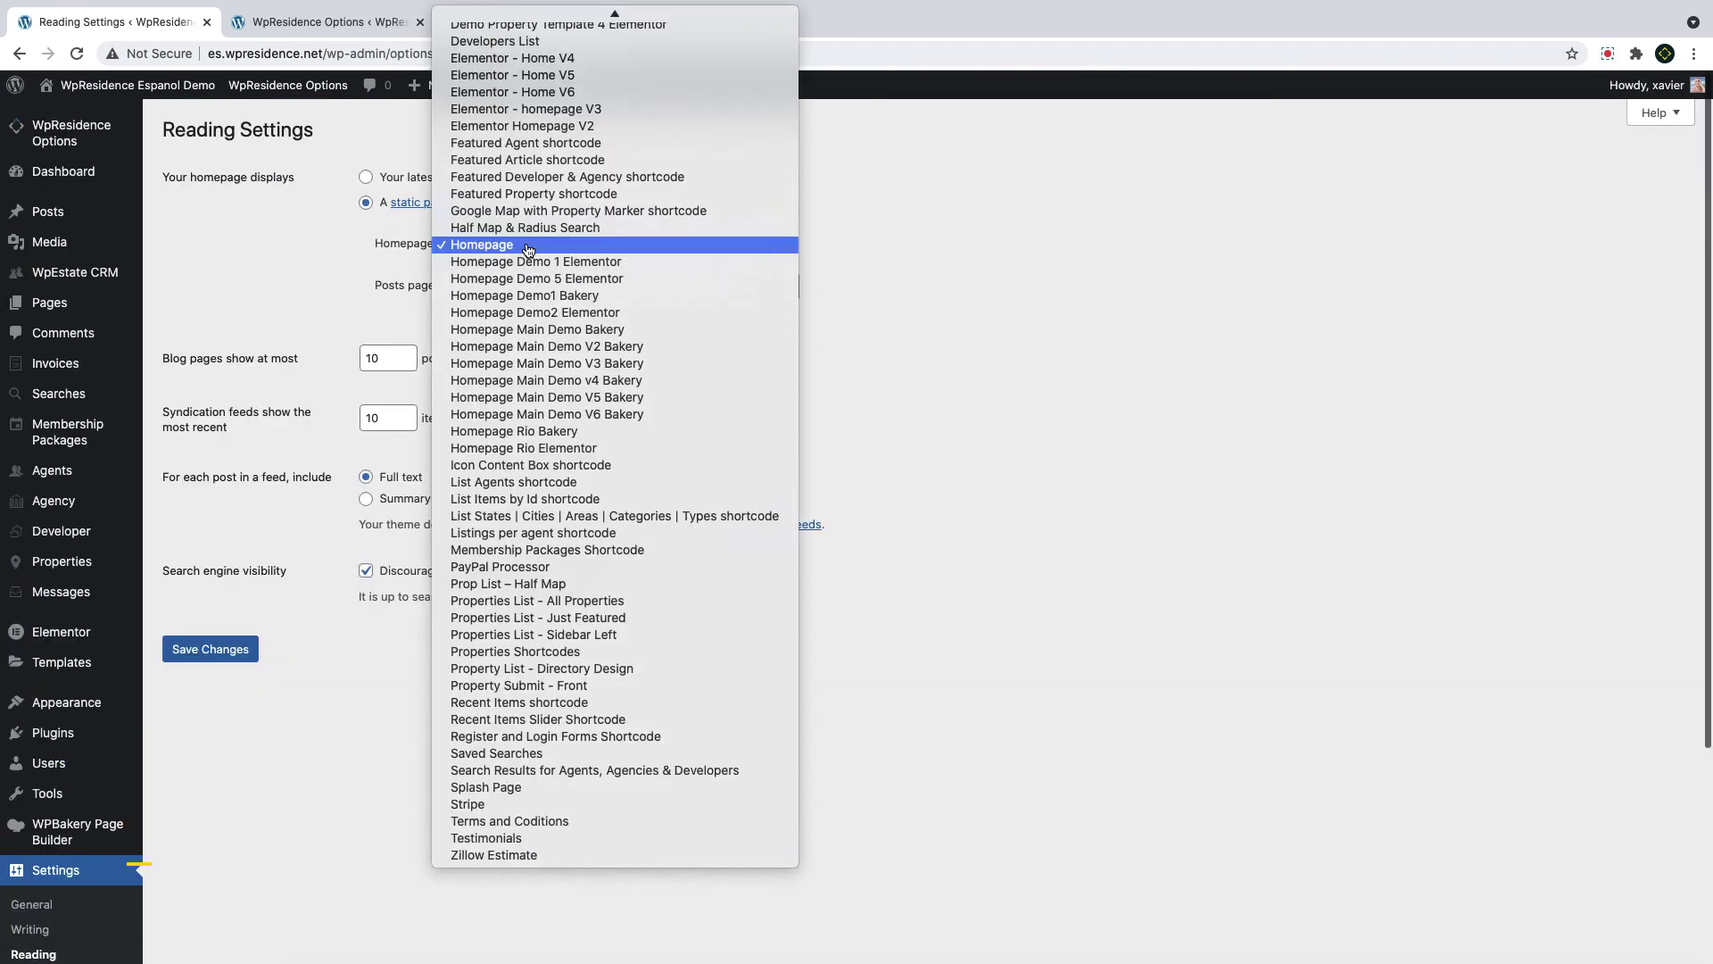
click(493, 787)
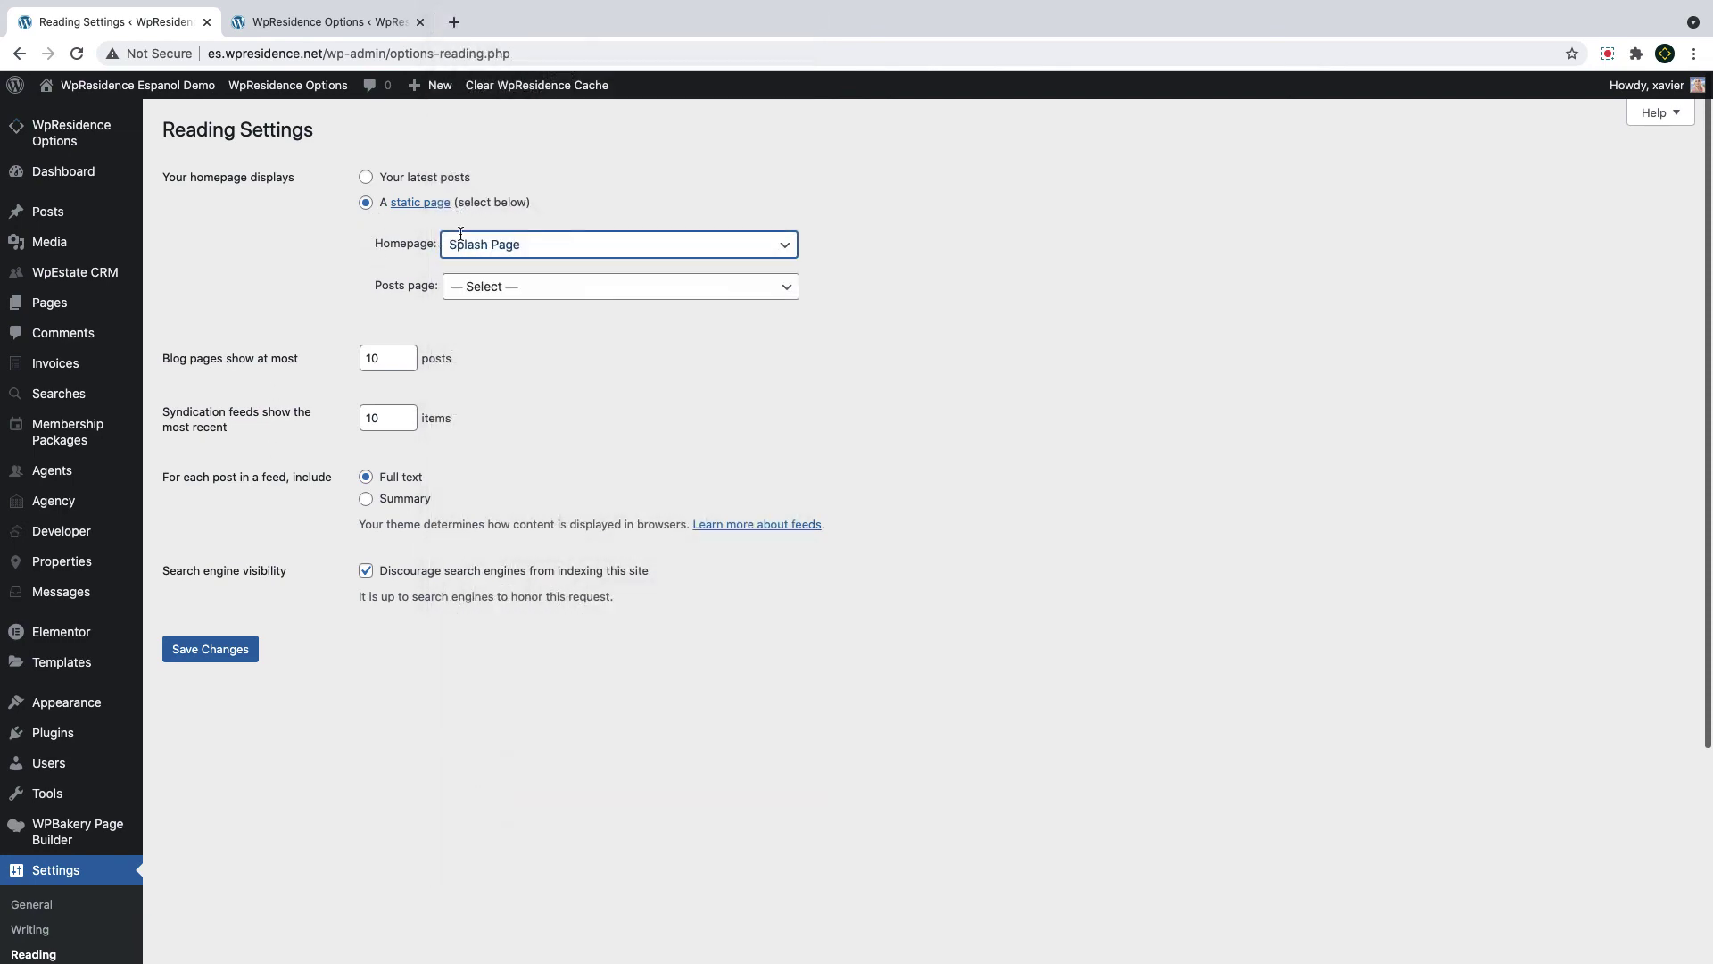
click(225, 658)
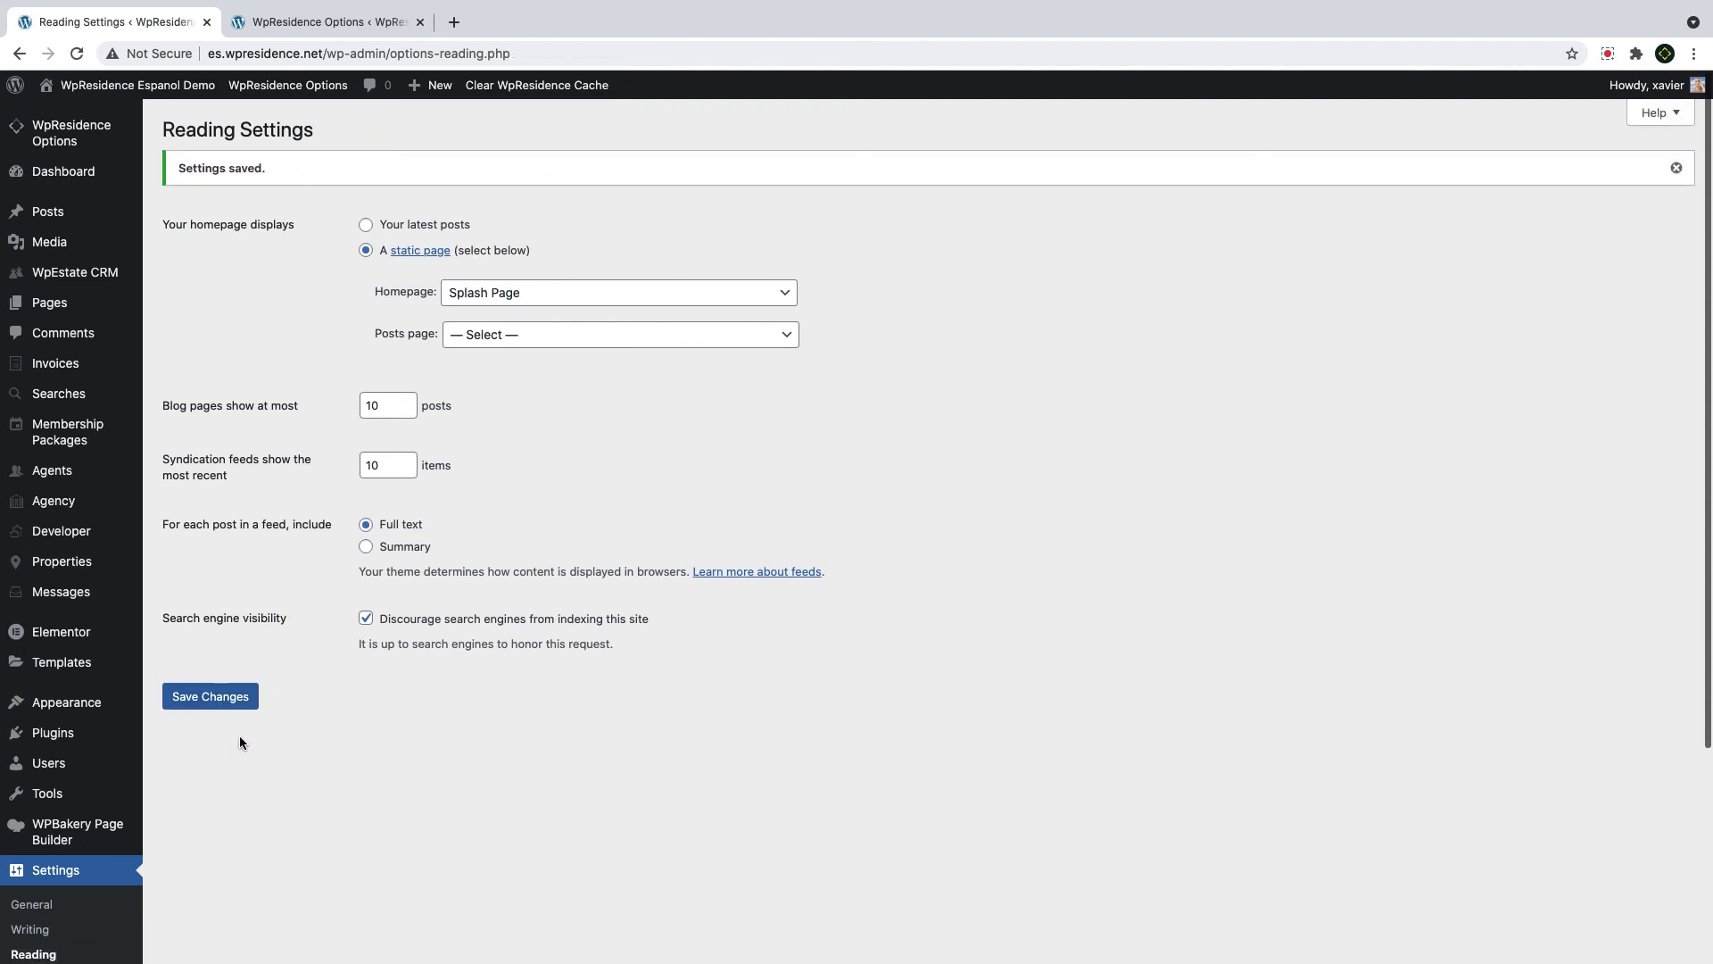
click(125, 85)
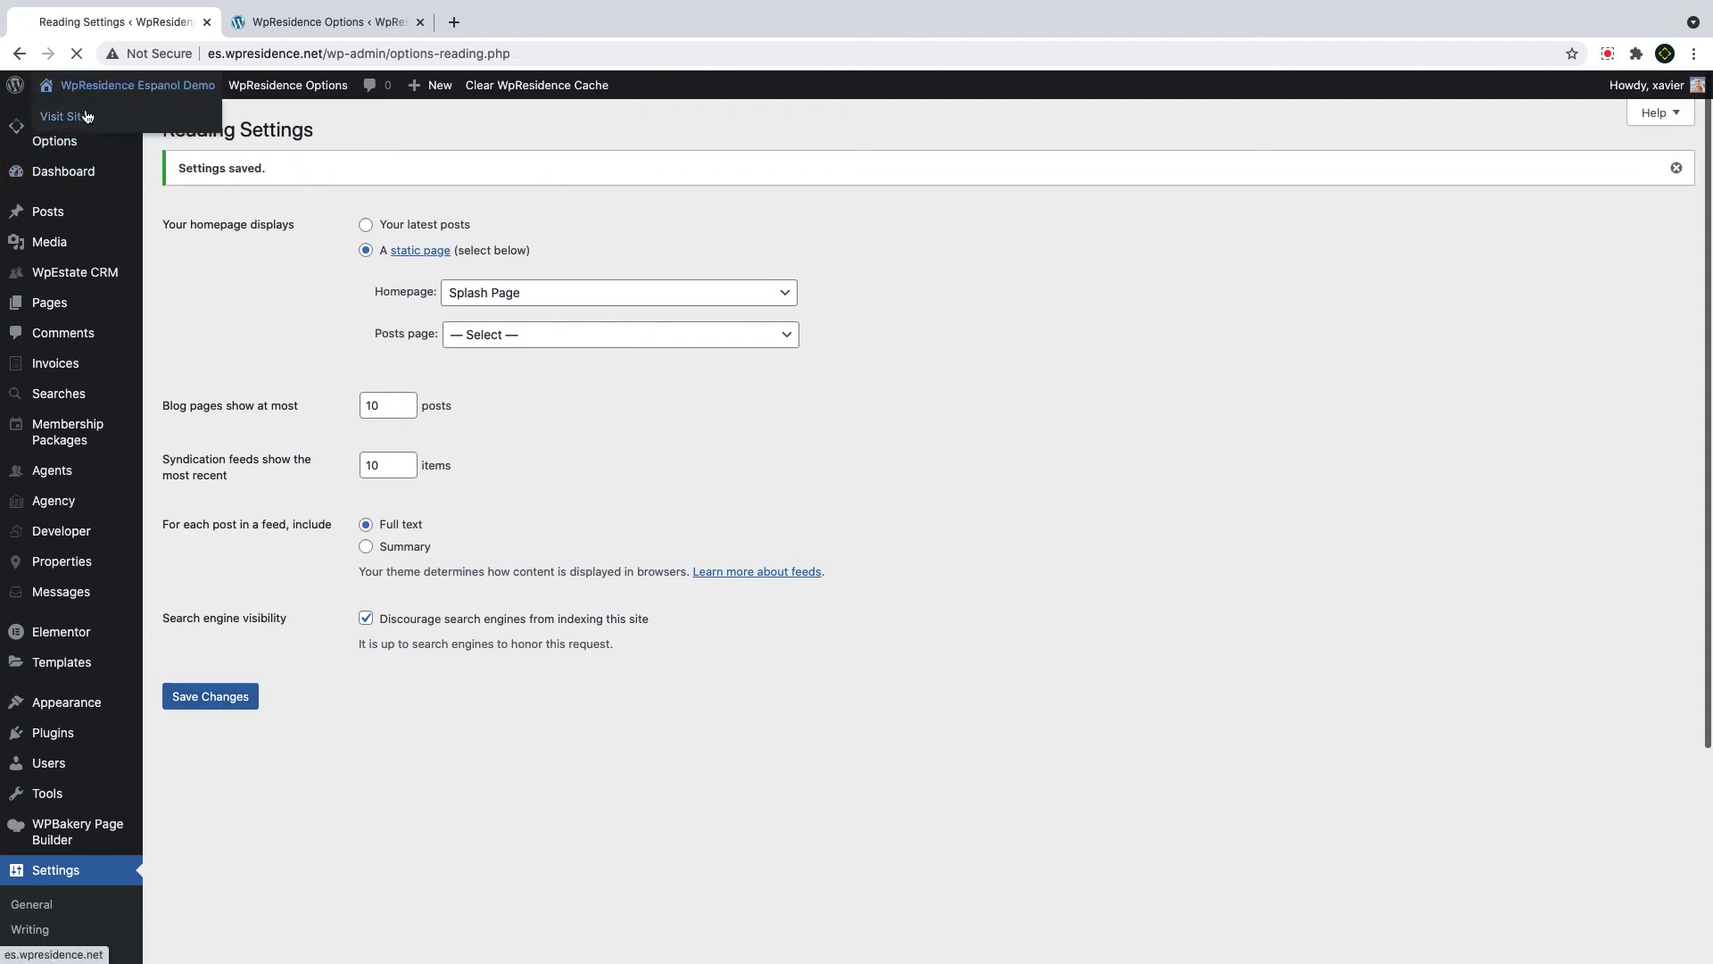